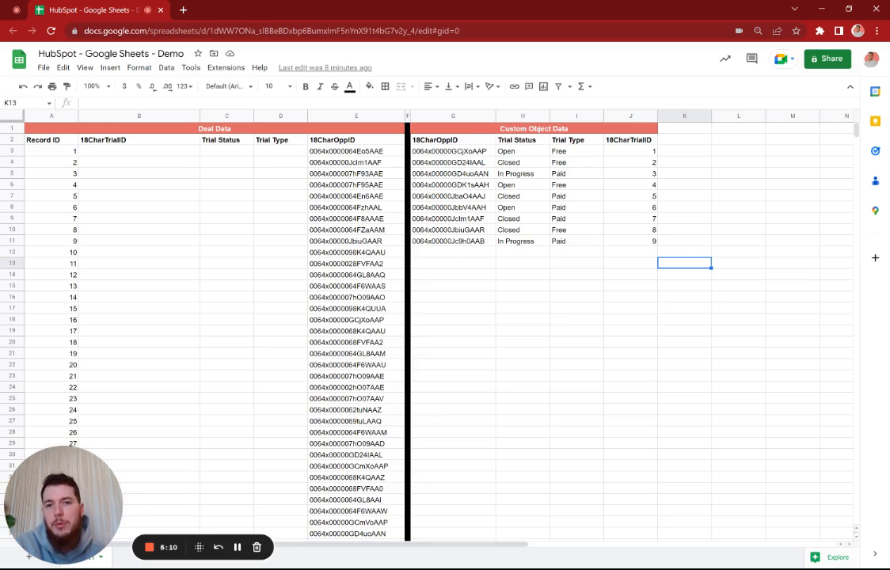
click(148, 152)
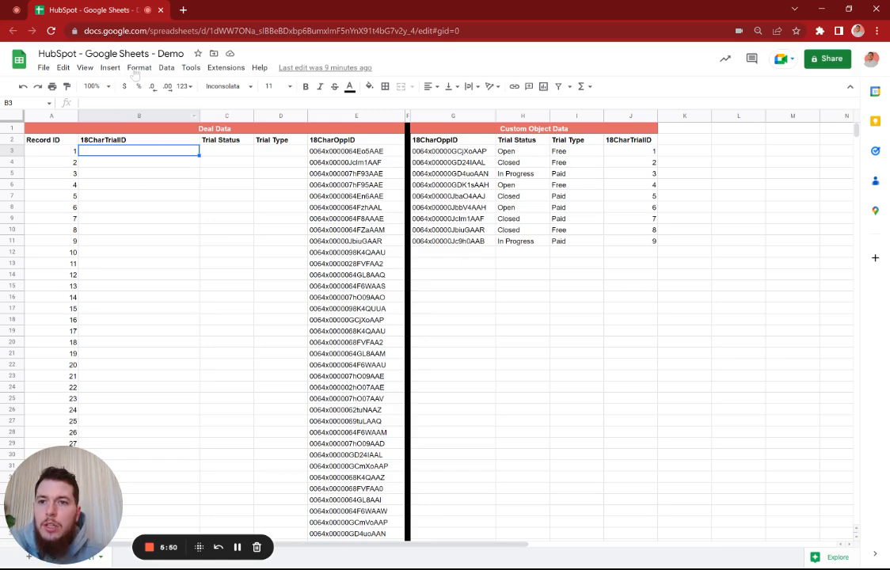
click(190, 68)
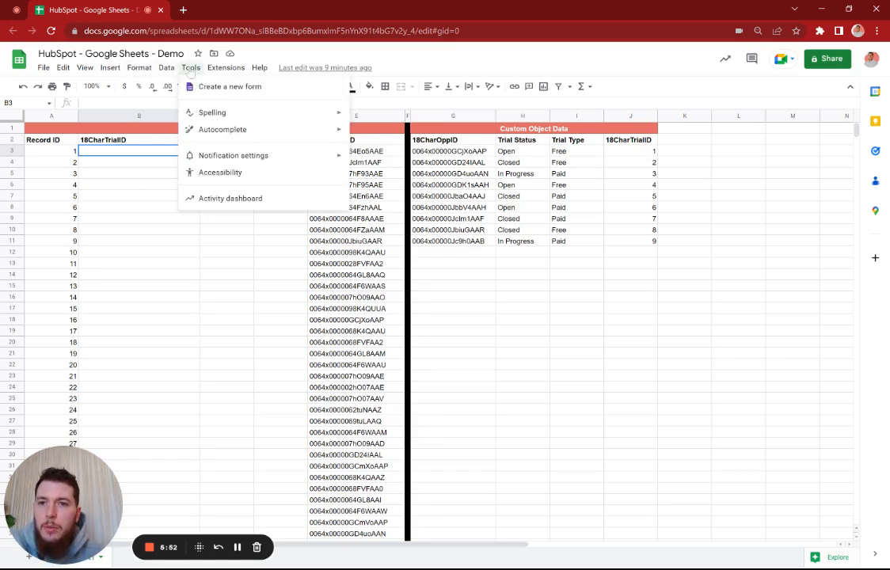
mouse_move(165, 69)
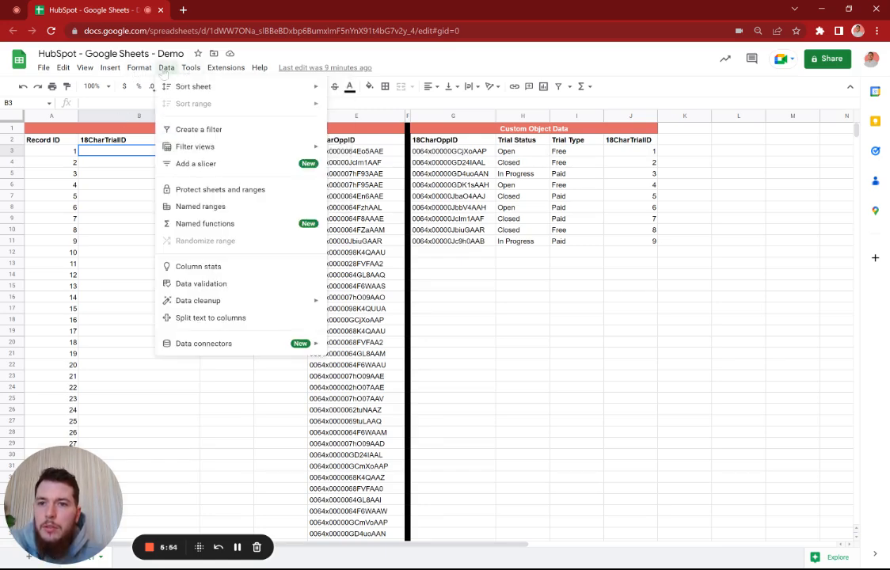
click(124, 160)
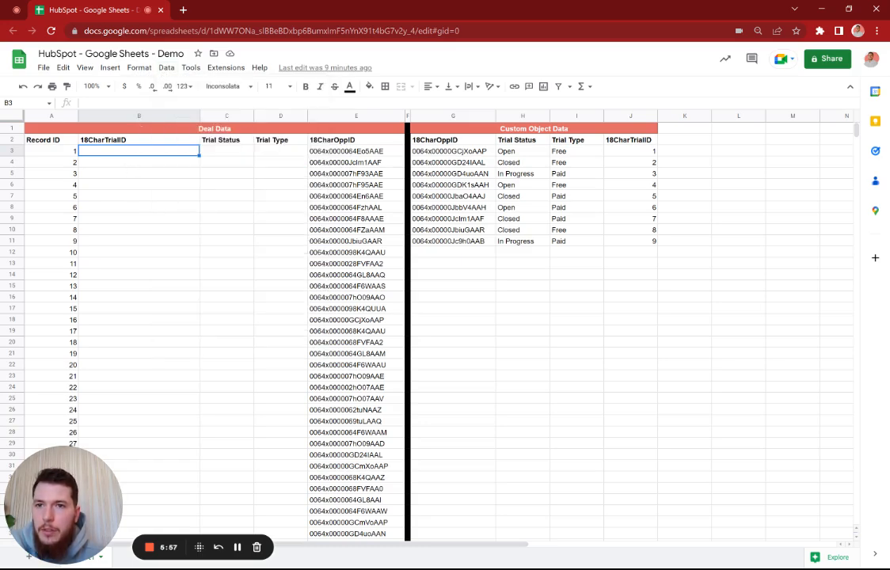
click(105, 67)
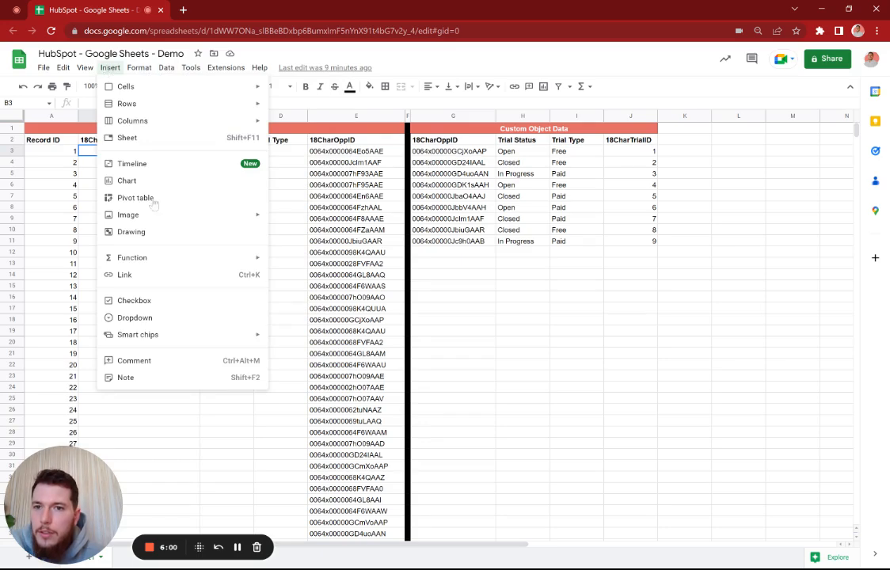
mouse_move(180, 260)
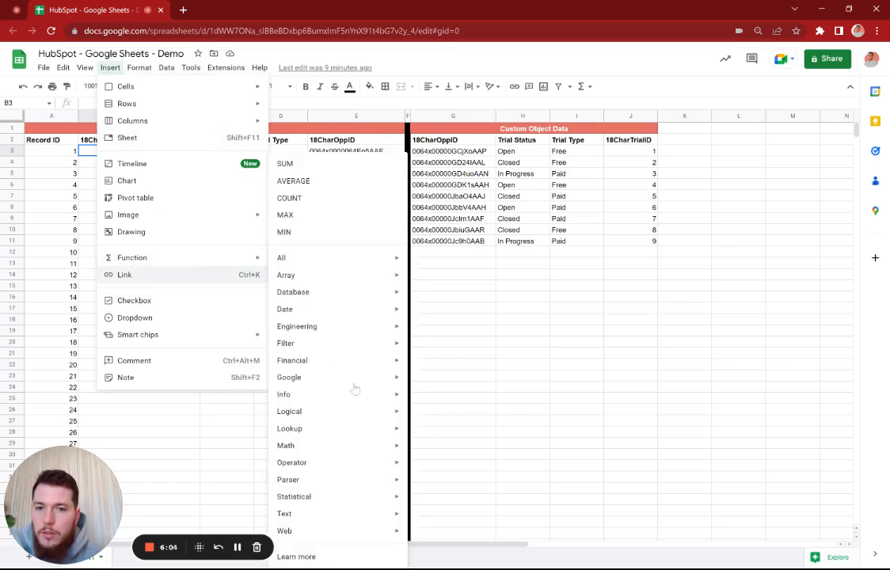
click(476, 279)
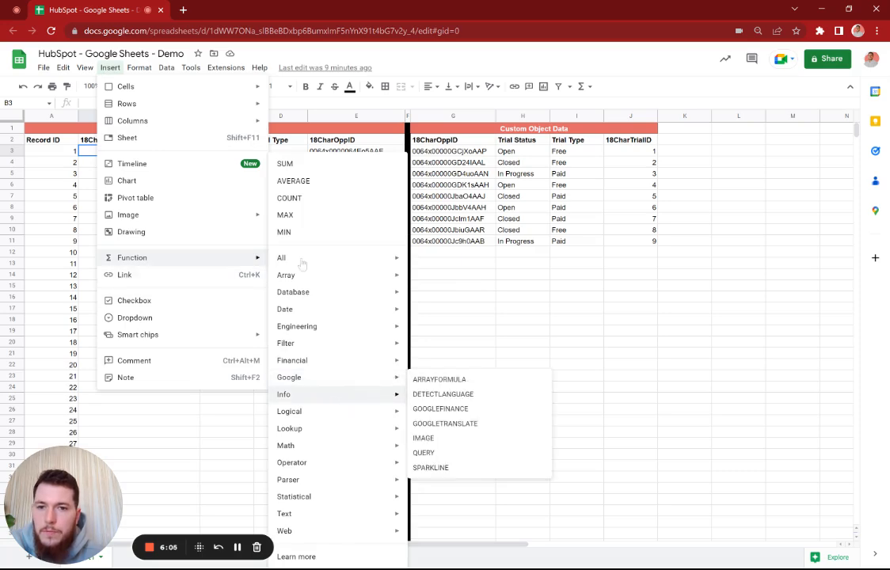
Begin a VLOOKUP formula in cell B3 with $E3, the deal's 18CharOppID, as the search key with only its column locked
click(91, 151)
text(=)
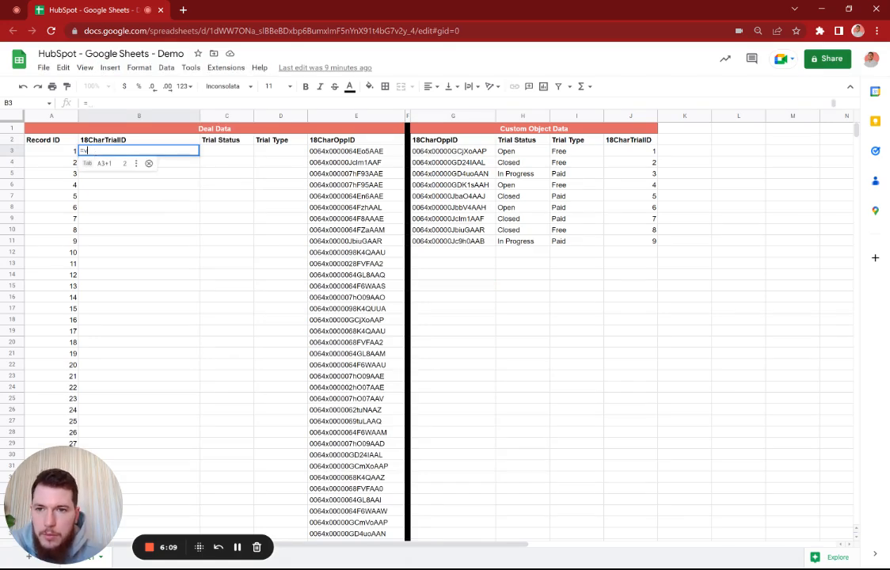
text(vl)
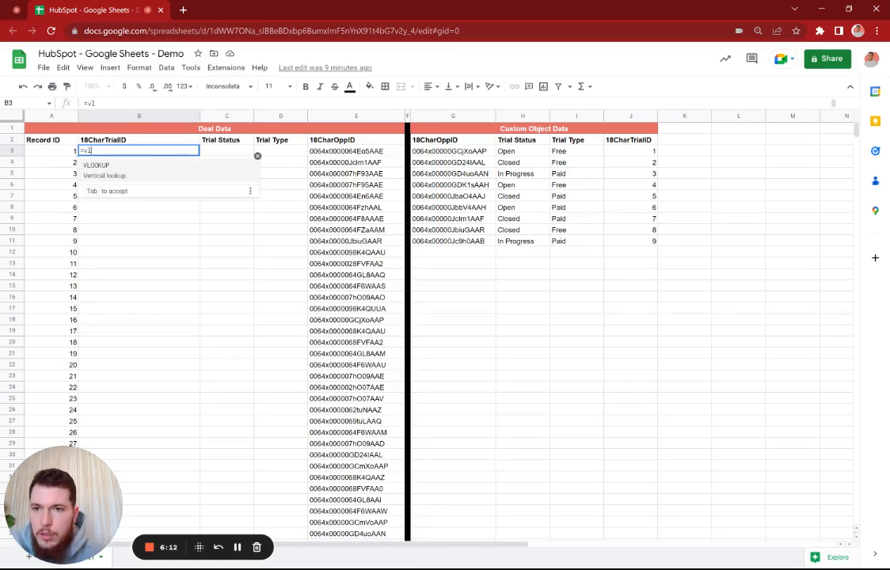
click(99, 168)
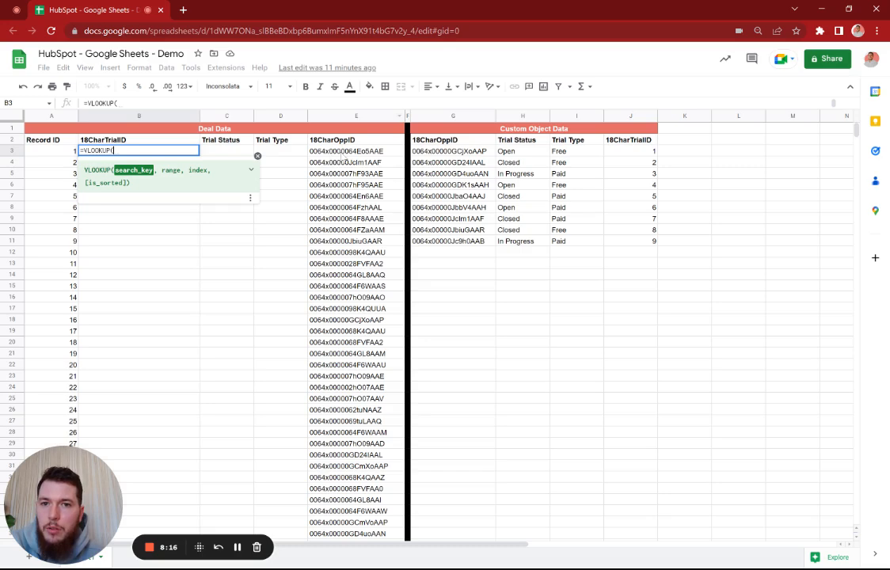
click(341, 152)
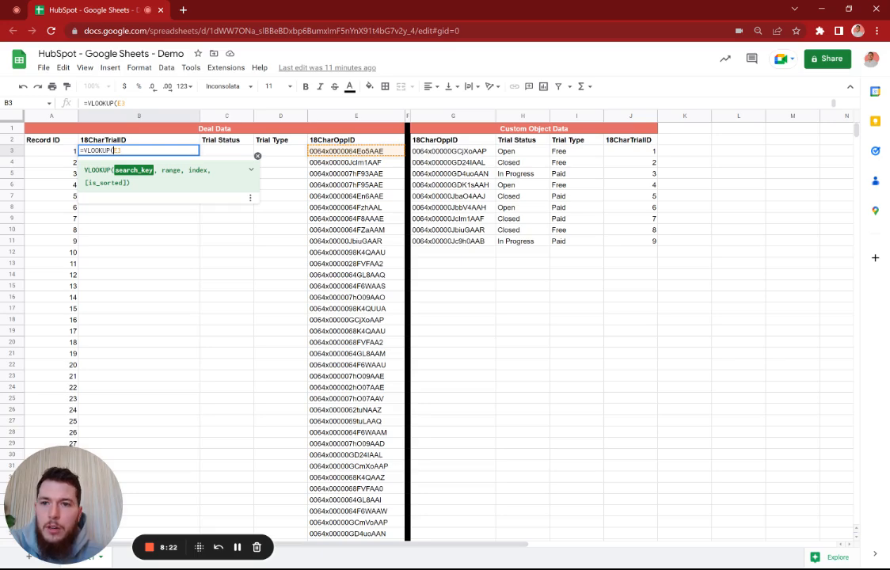
text($)
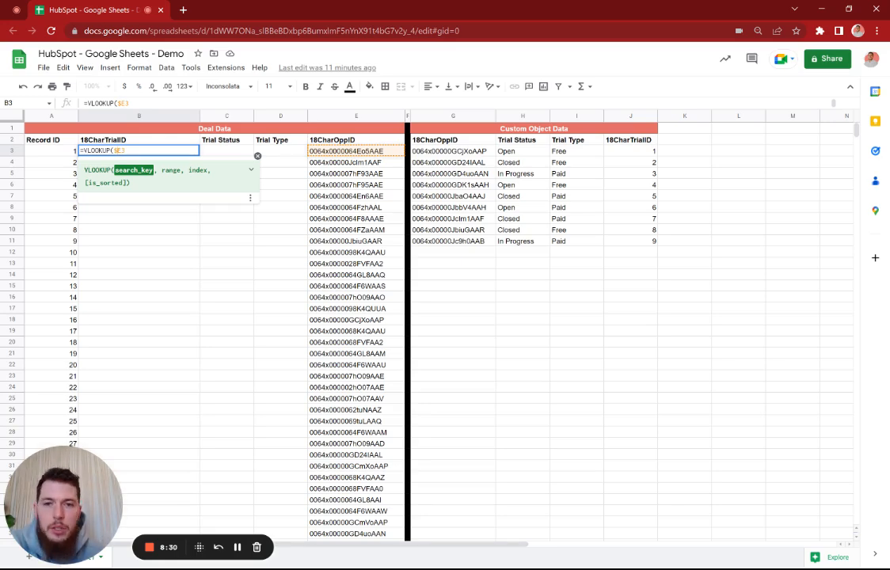
text($)
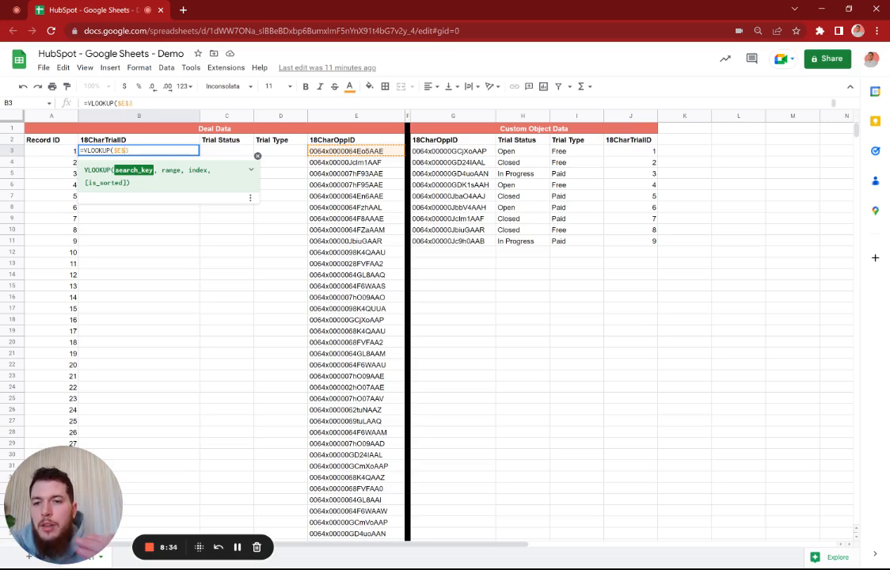
key(BackSpace)
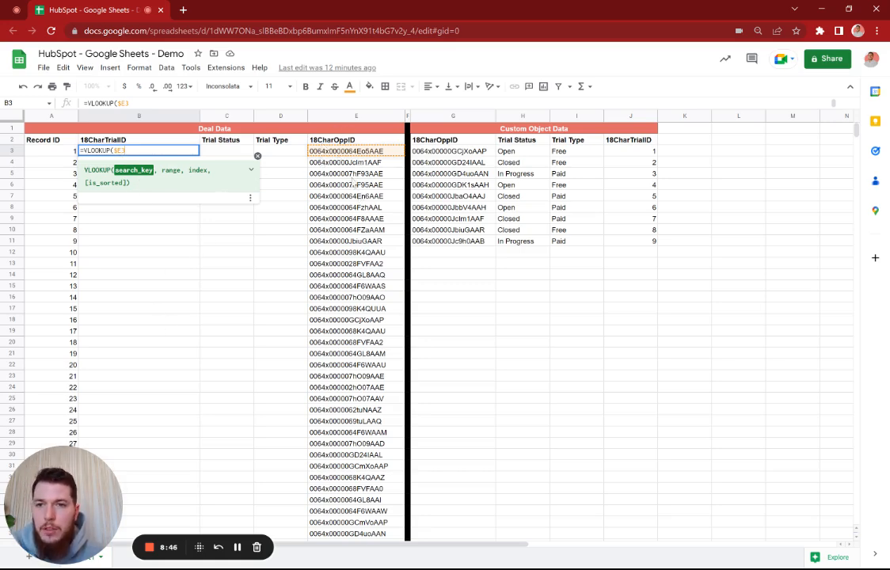
Add the custom object data G3:J11 as the lookup range of the VLOOKUP formula in B3
text(,)
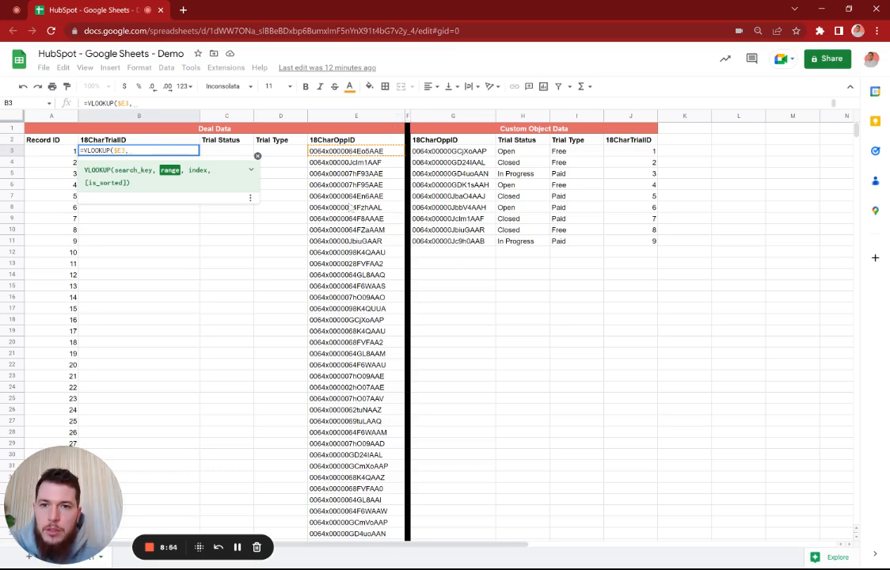
text(E)
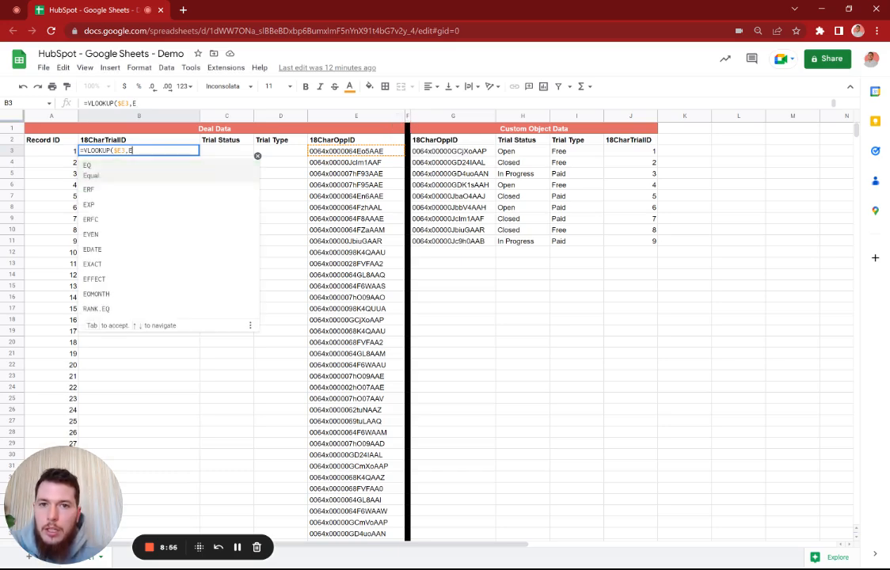
key(BackSpace)
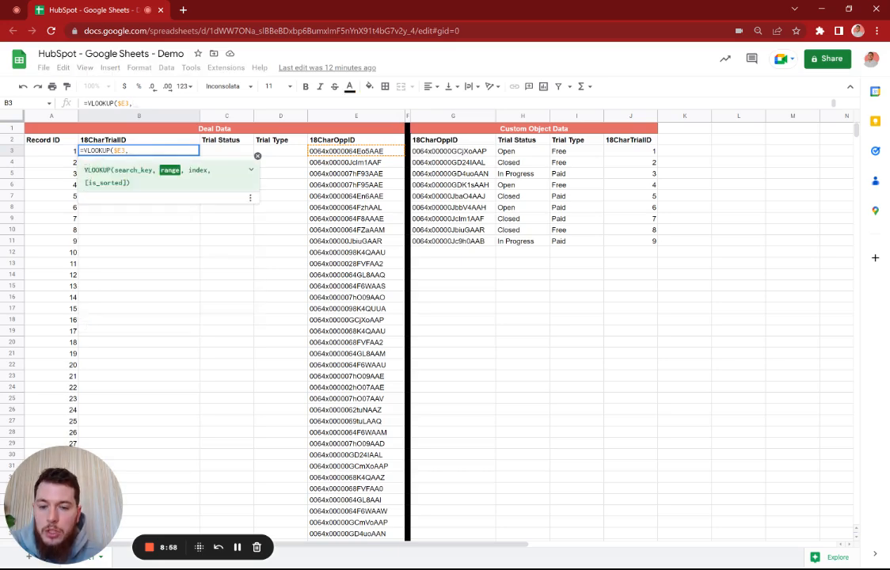
text(G)
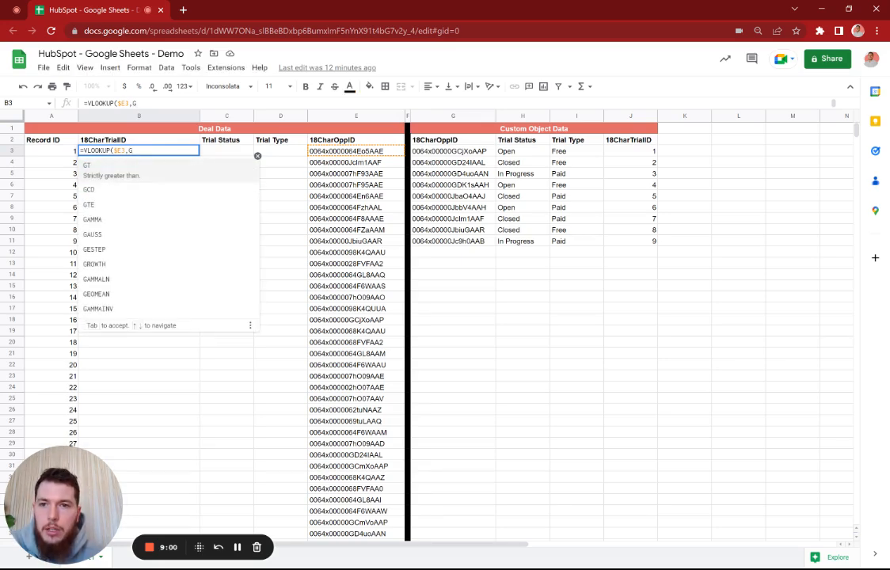
text(3)
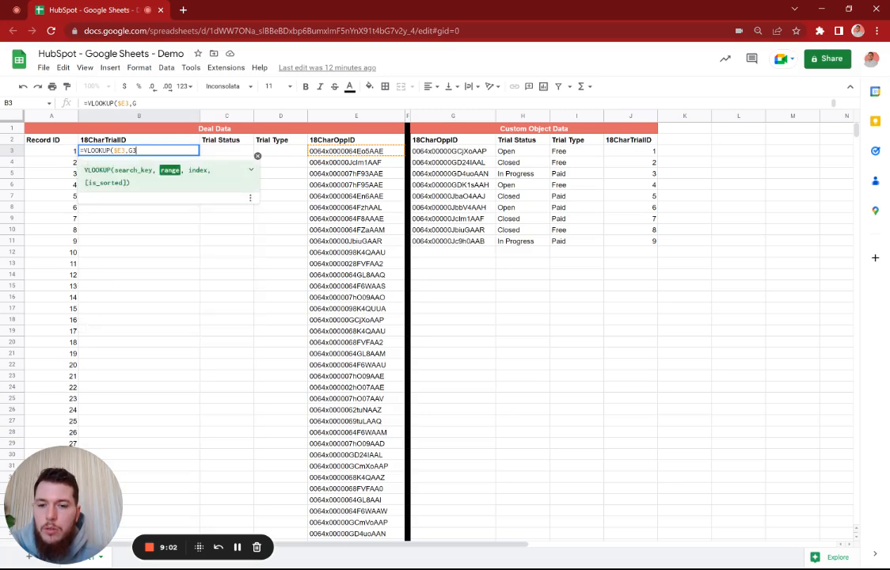
text(:)
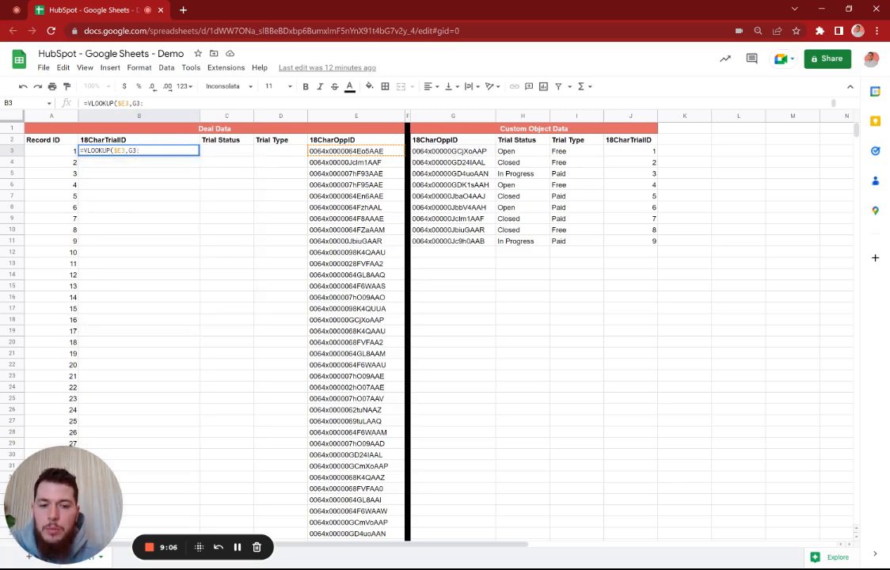
text(J)
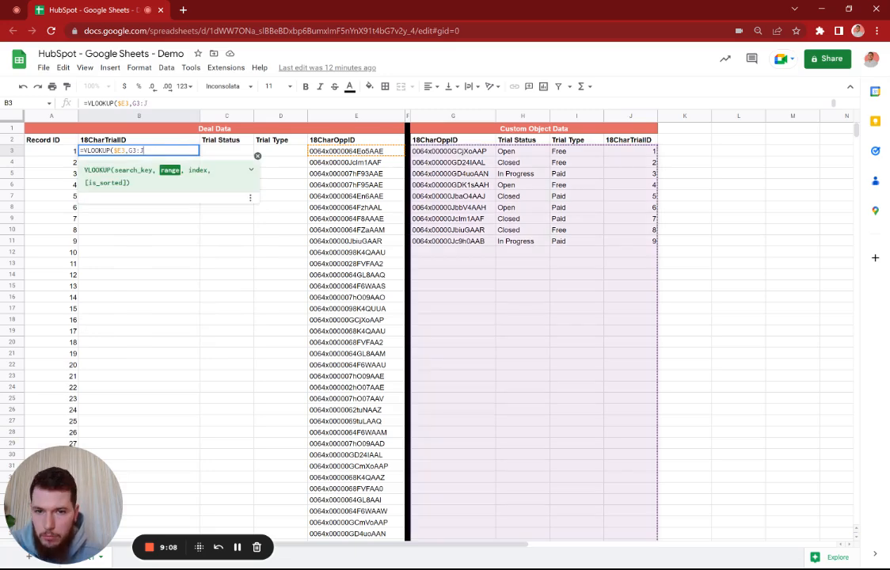
text(11)
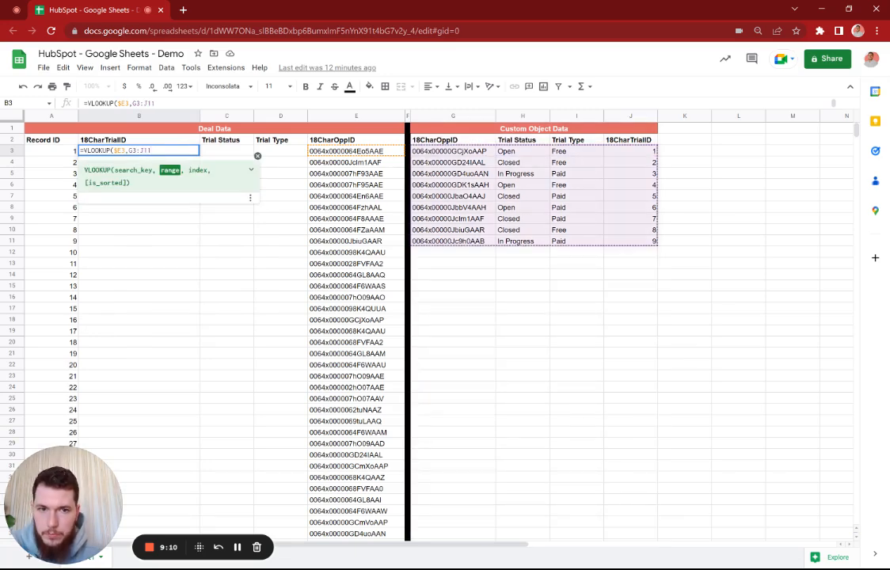
text())
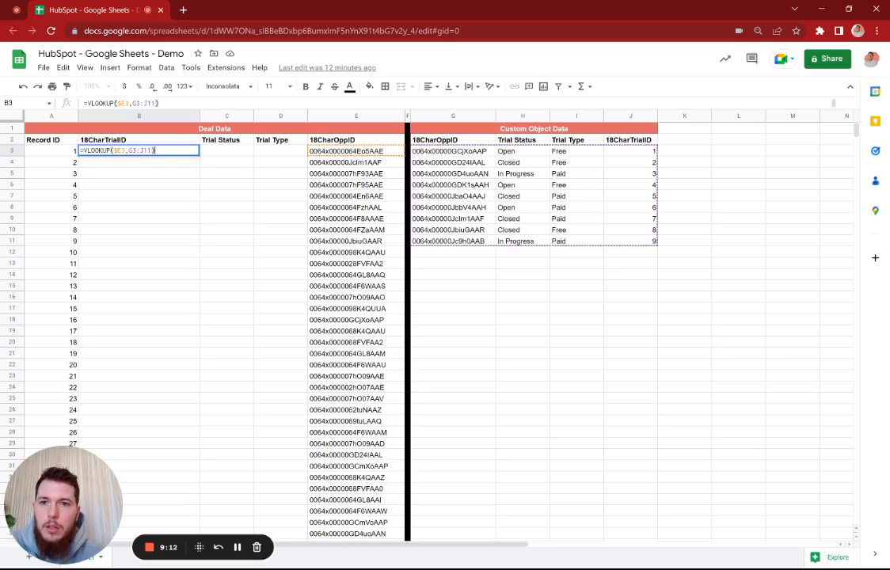
key(BackSpace)
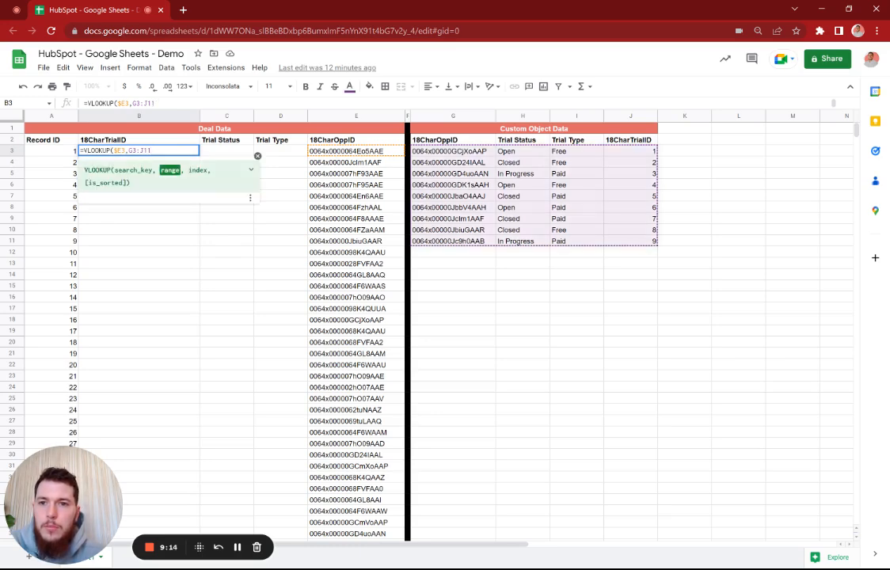
Complete the VLOOKUP in B3 with column index 4 and false for the sorted argument, and commit the formula
text(,)
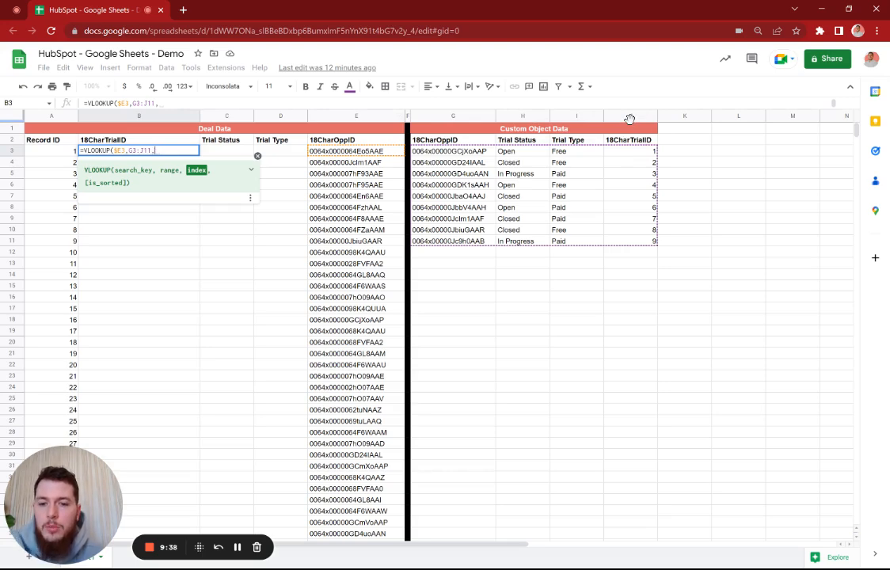
text(4)
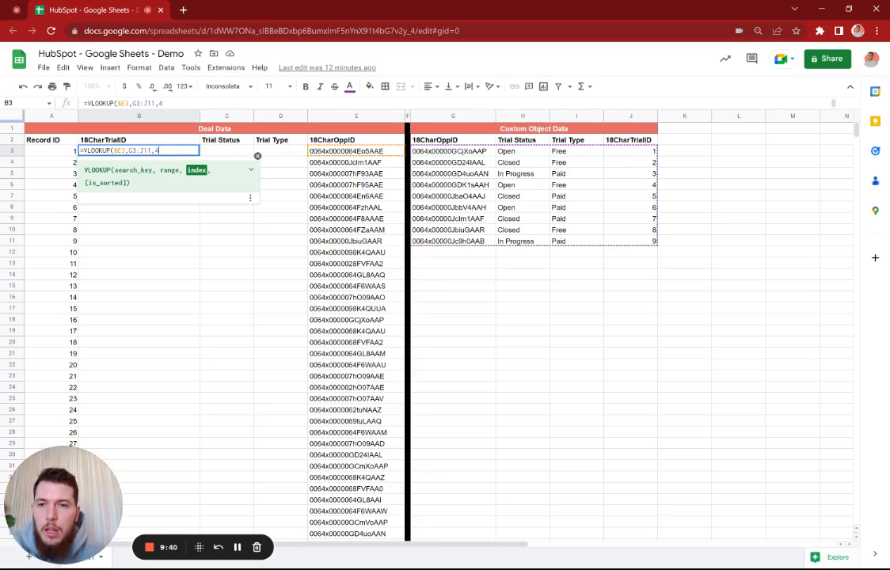
text(,)
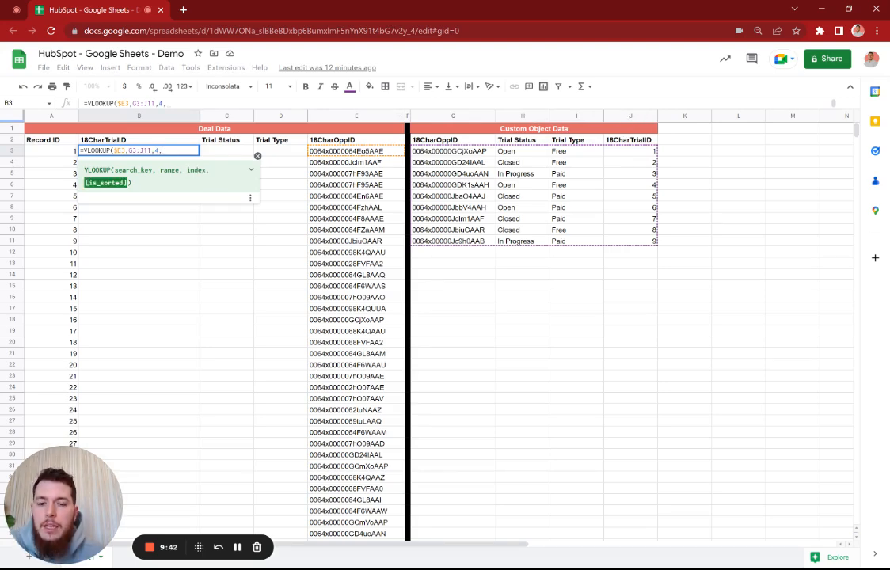
text(false)
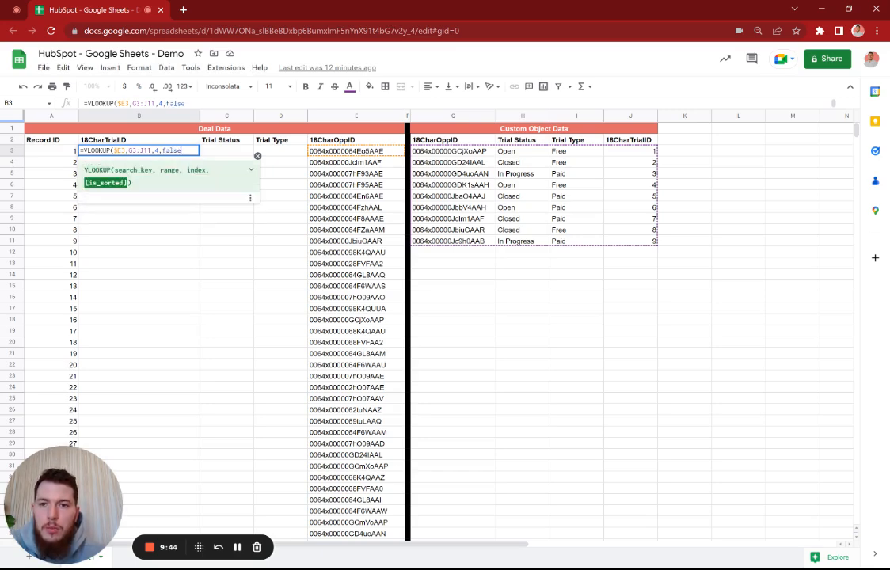
text())
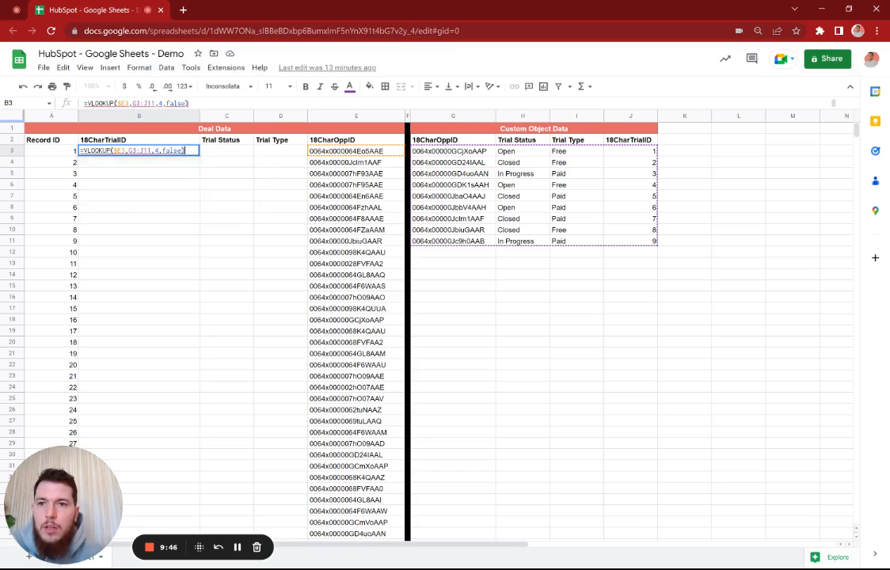
key(Return)
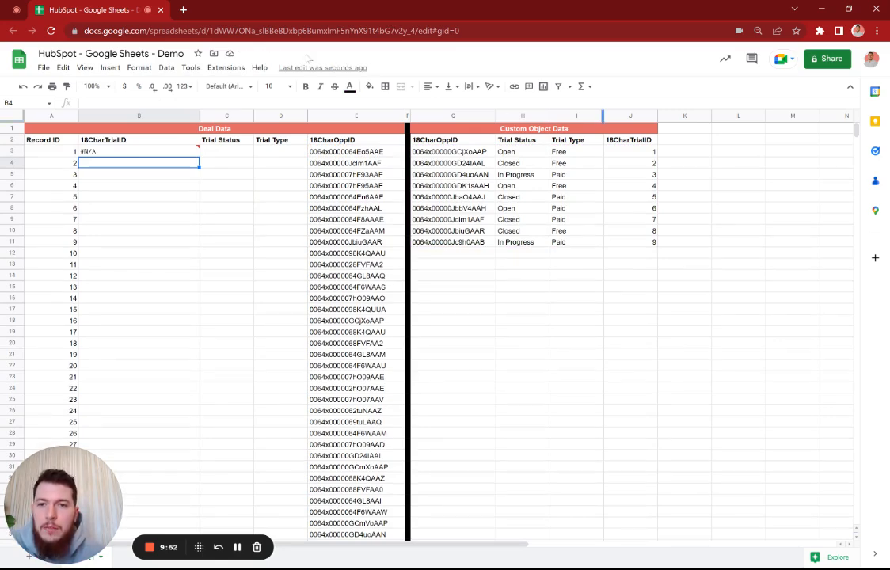
click(172, 153)
drag(199, 156, 198, 423)
scroll(200, 379, down, 6)
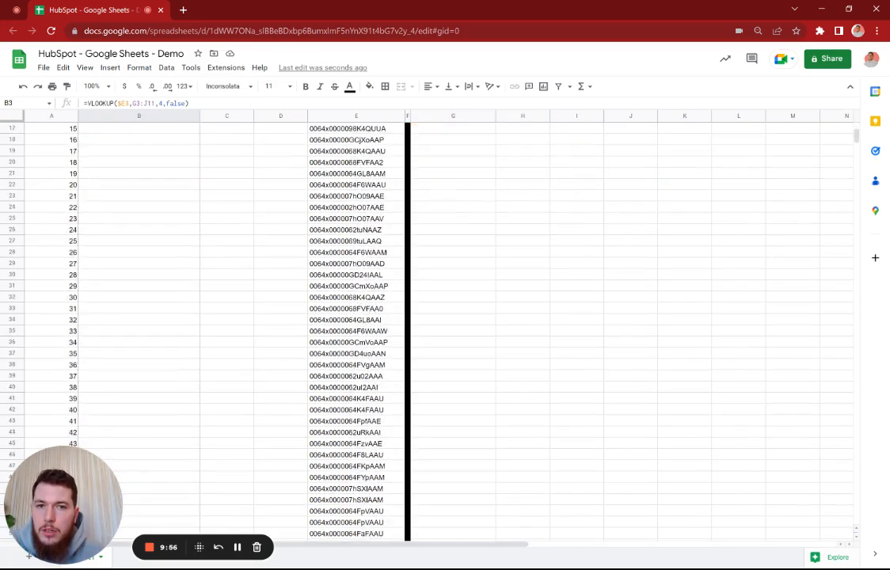
drag(200, 379, 192, 154)
Make the lookup range in the B3 formula absolute as $G$3:$J$11 and commit the change
double_click(168, 153)
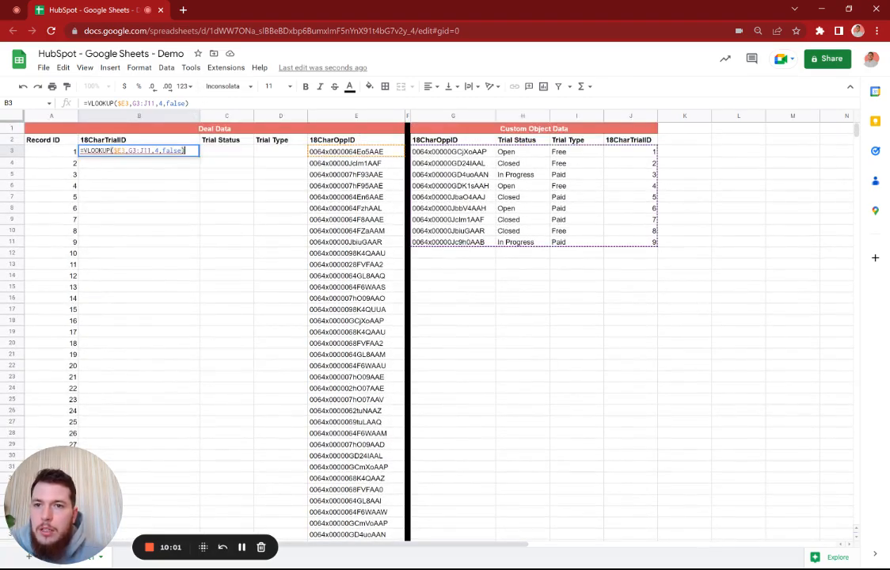
click(129, 151)
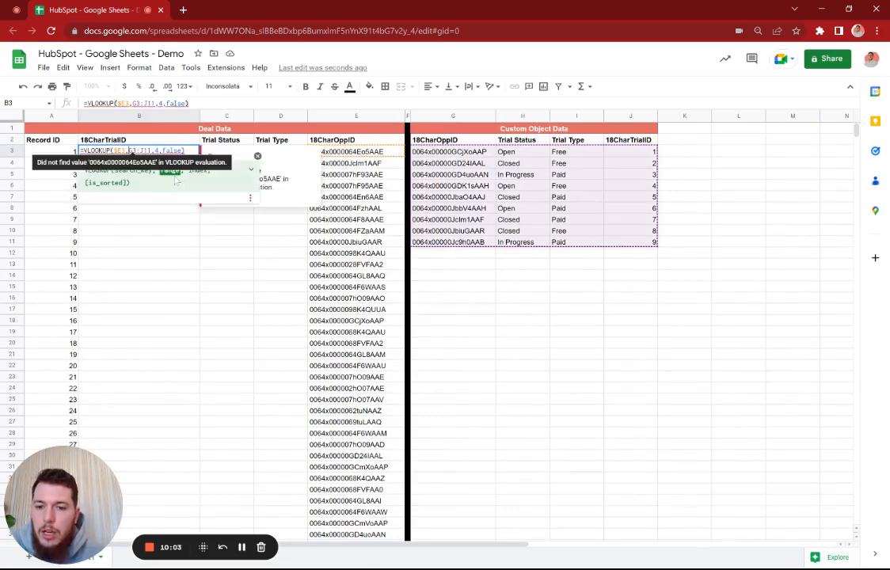
text($)
key(Right)
text($)
key(Right)
key(Right)
text($)
key(Right)
text($)
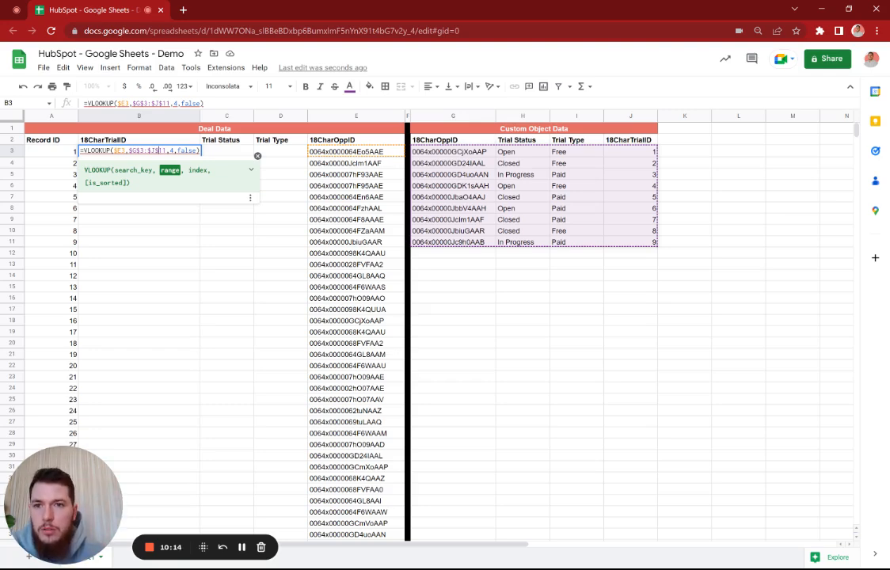
key(Return)
key(Up)
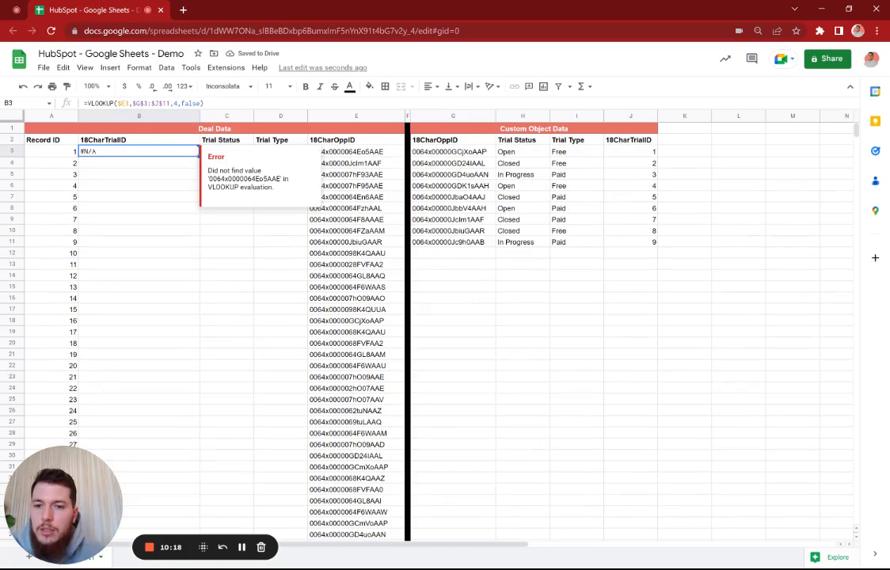
Fill the VLOOKUP formula from B3 down the 18CharTrialID column to B102, the last deal row
scroll(194, 331, down, 10)
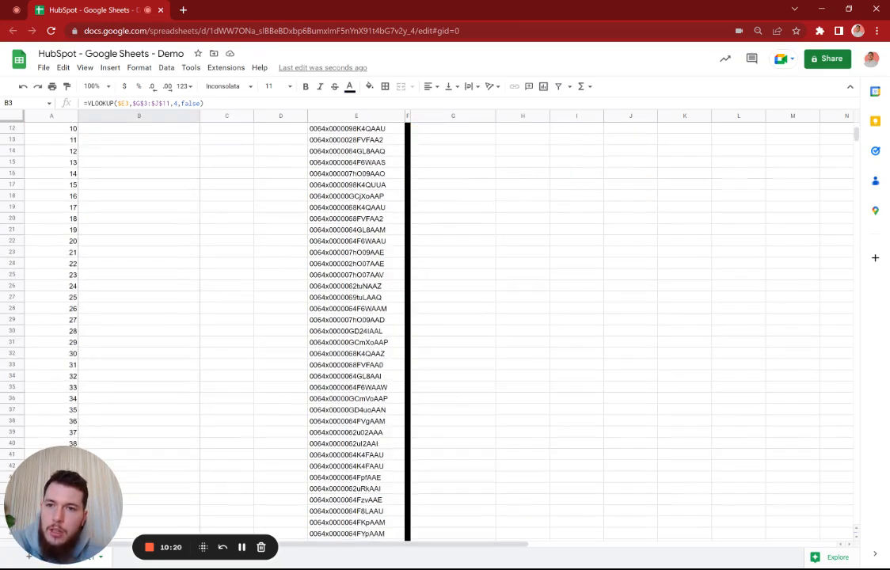
scroll(197, 246, down, 13)
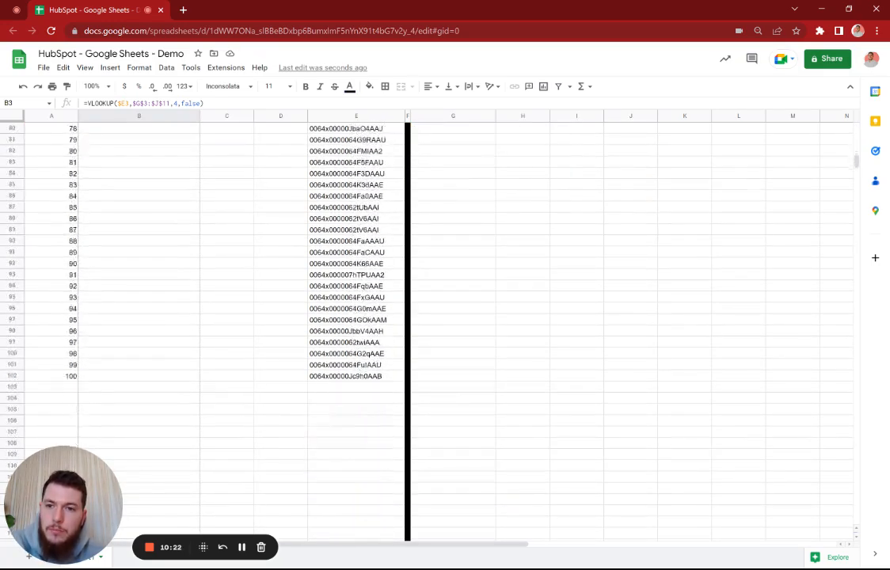
shift+click(179, 154)
scroll(180, 194, up, 5)
key(ctrl+d)
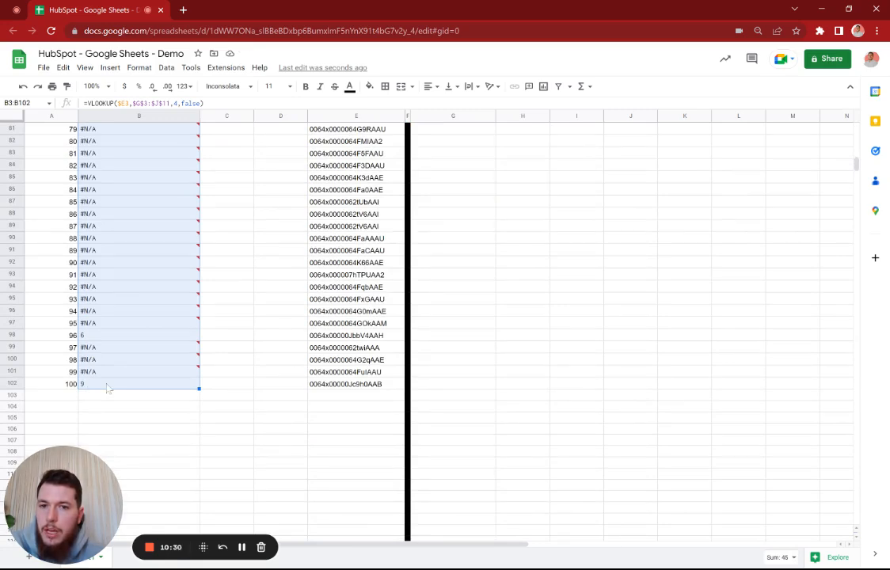
click(366, 387)
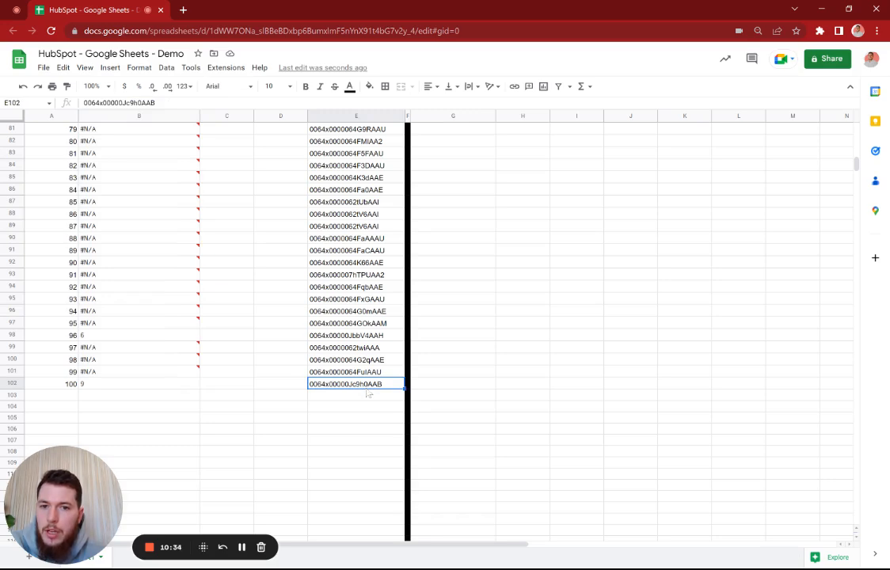
Copy the VLOOKUP formula from B3 into C3, the first cell of the Trial Status column
scroll(533, 269, up, 15)
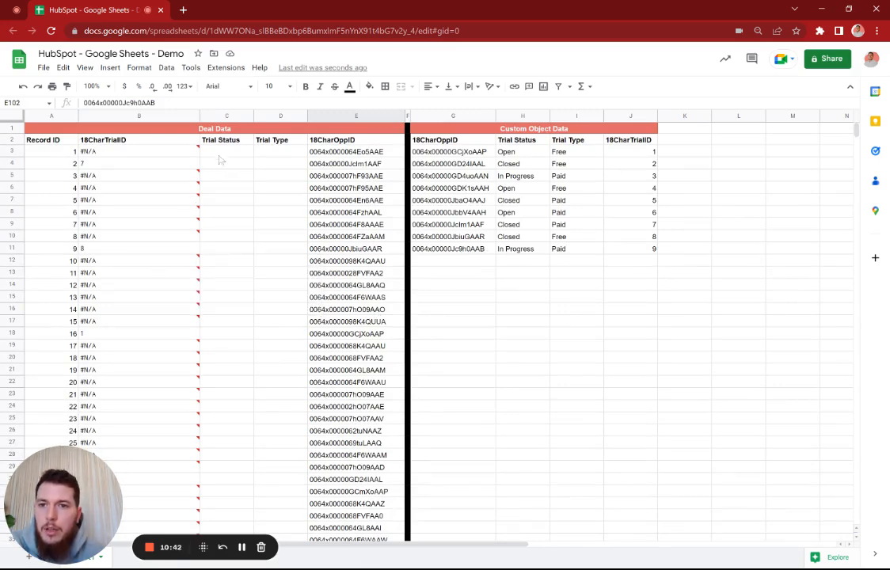
click(158, 153)
key(ctrl+c)
key(Right)
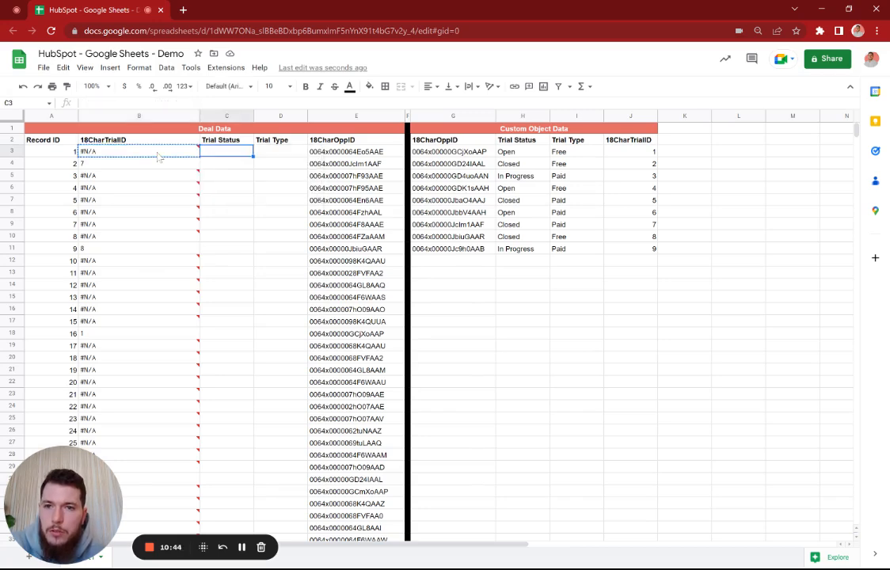
key(ctrl+v)
Set the column index in the C3 formula to 2, keeping $E3 as the search key, and commit the formula
double_click(225, 154)
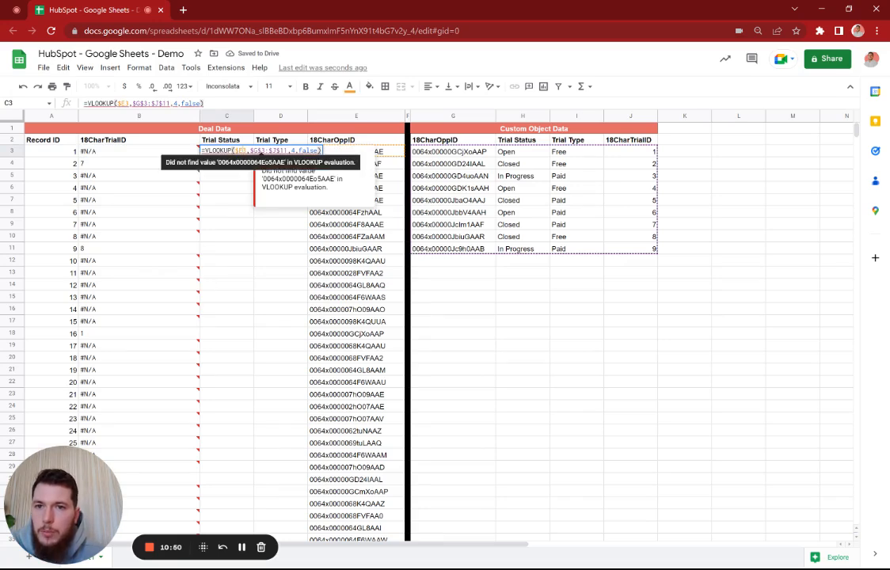
click(243, 151)
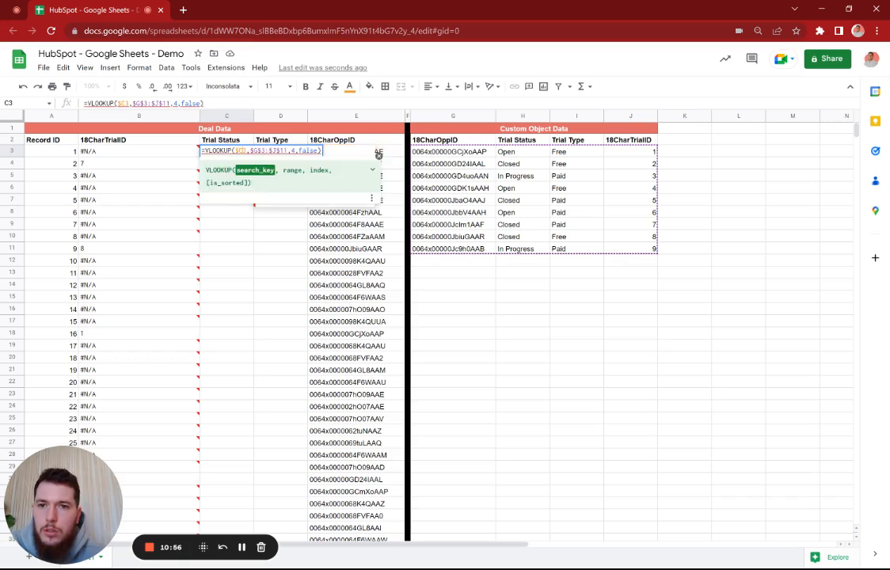
key(BackSpace)
text(E)
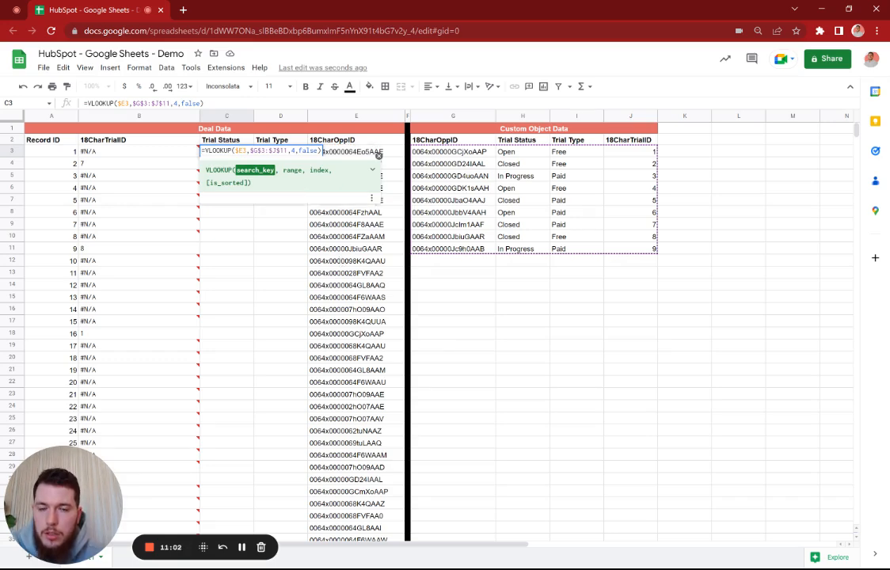
click(295, 151)
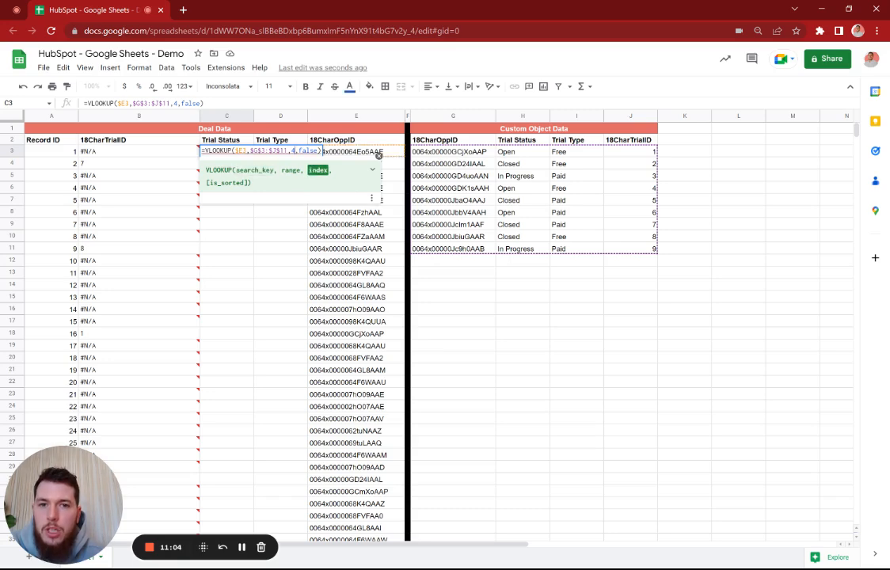
key(BackSpace)
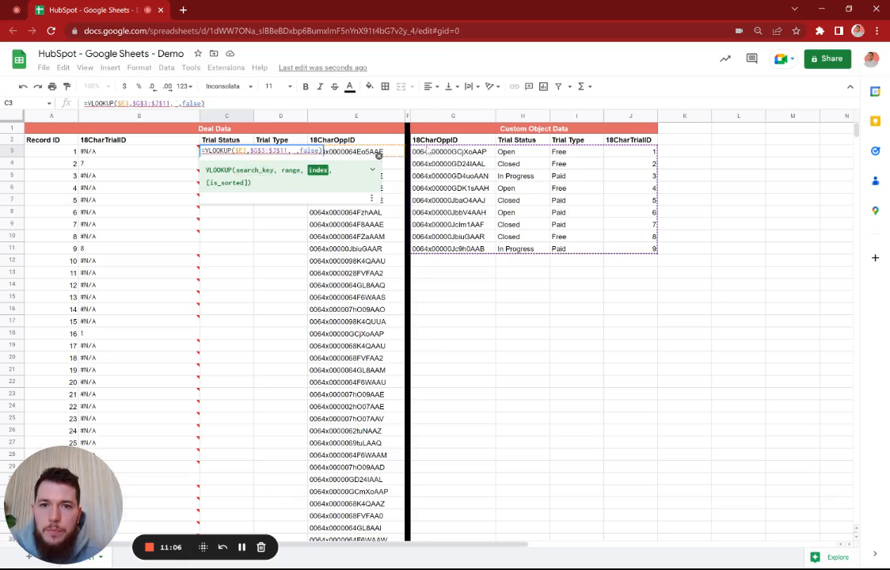
text(2)
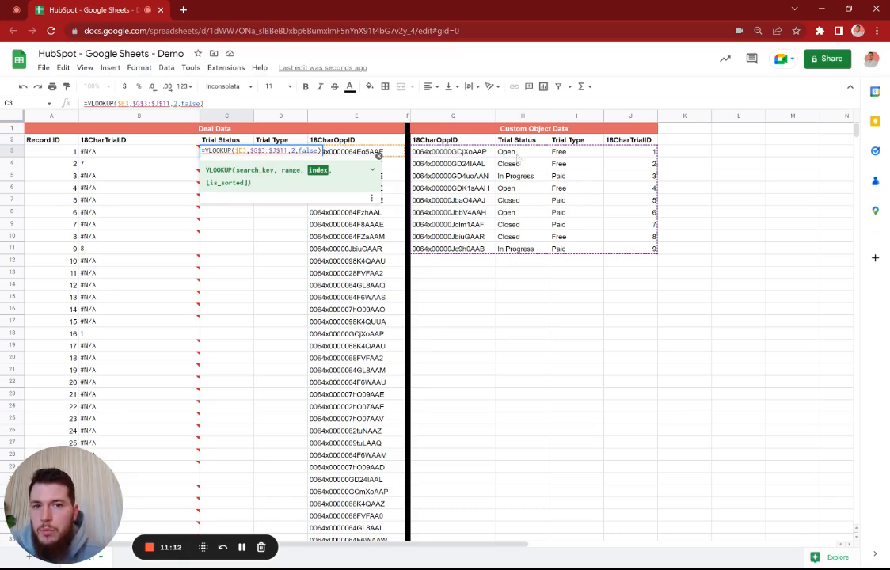
key(Return)
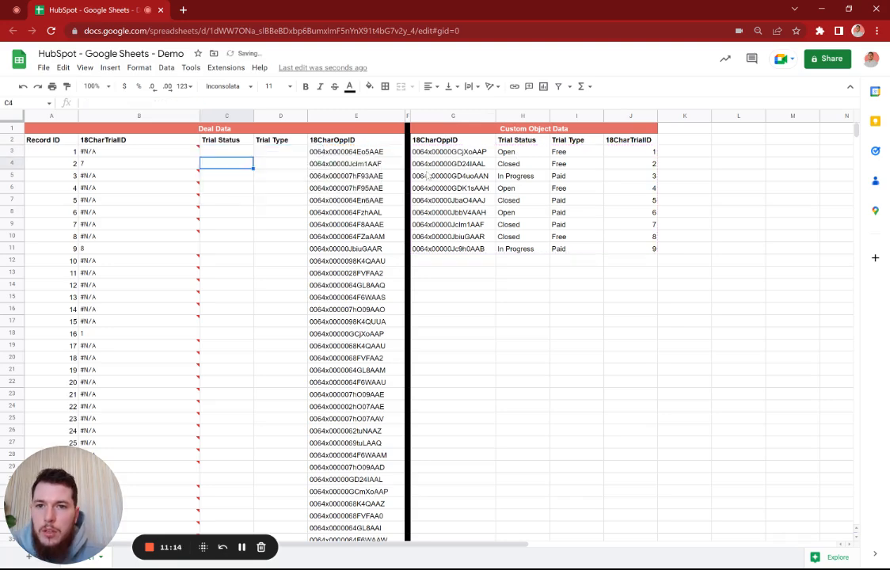
Fill the VLOOKUP formula from C3 down the Trial Status column to C102
key(Up)
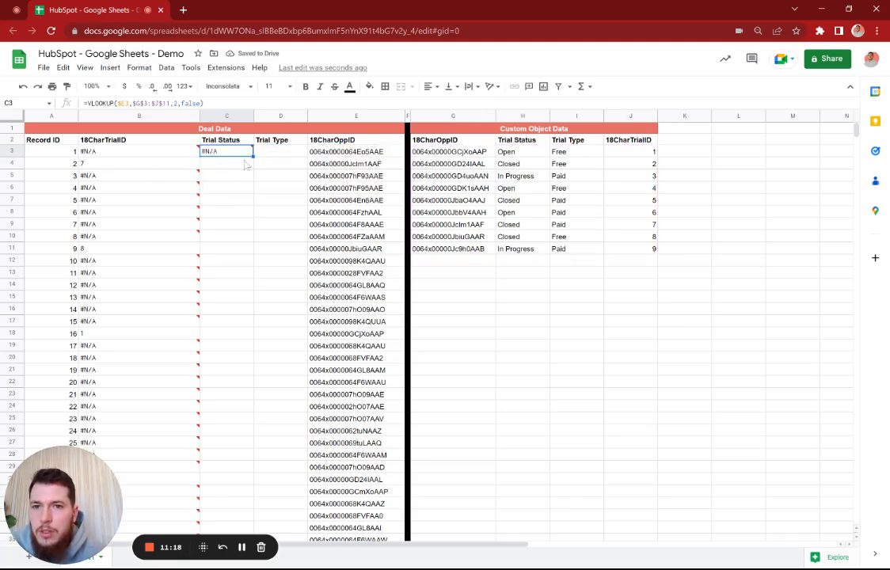
mouse_move(221, 149)
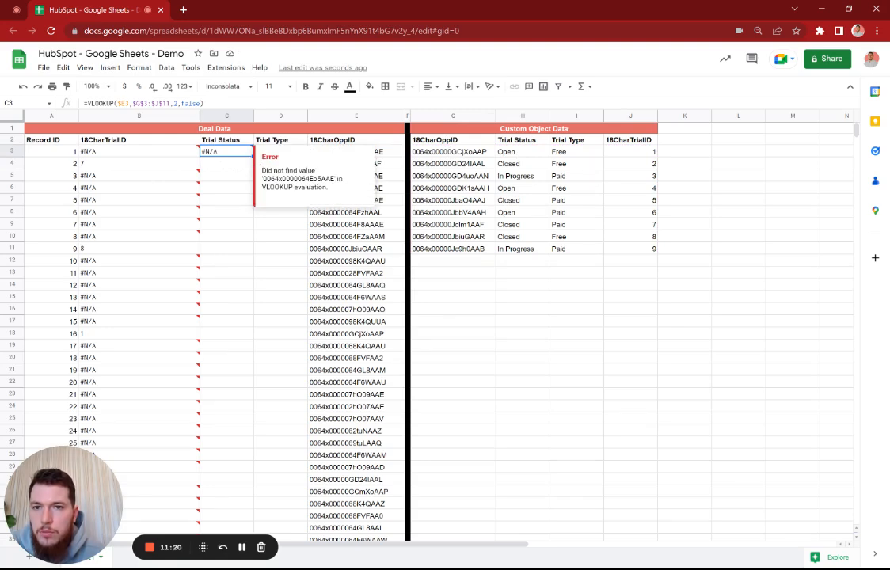
key(shift+Down)
key(ctrl+d)
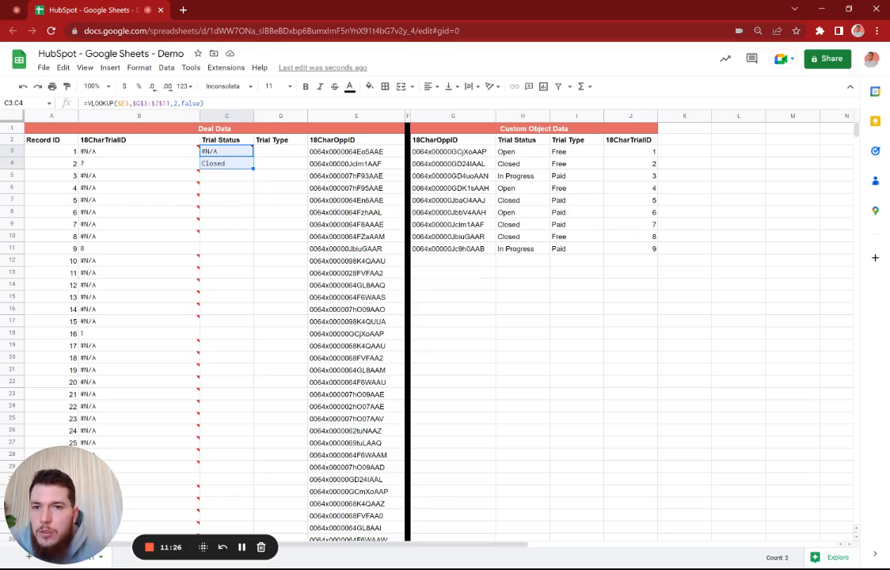
drag(254, 168, 252, 250)
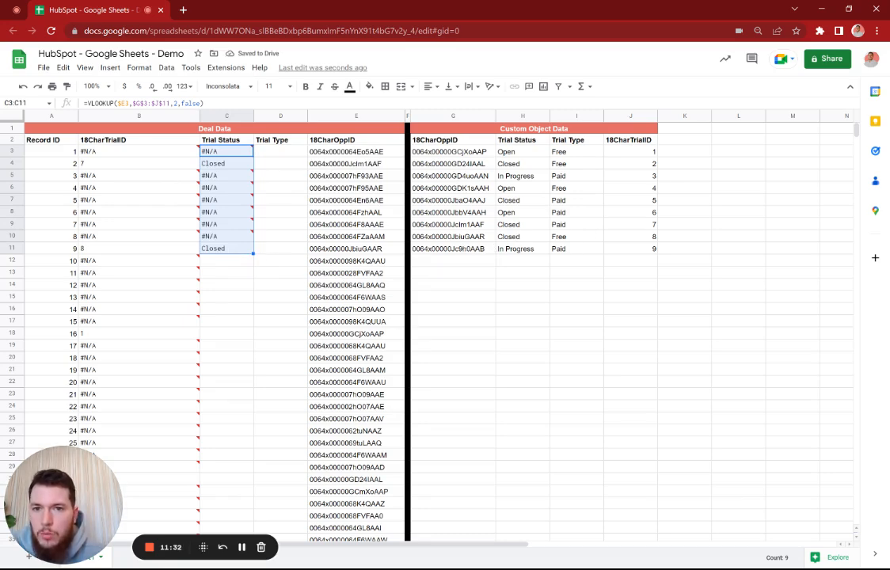
drag(253, 254, 255, 342)
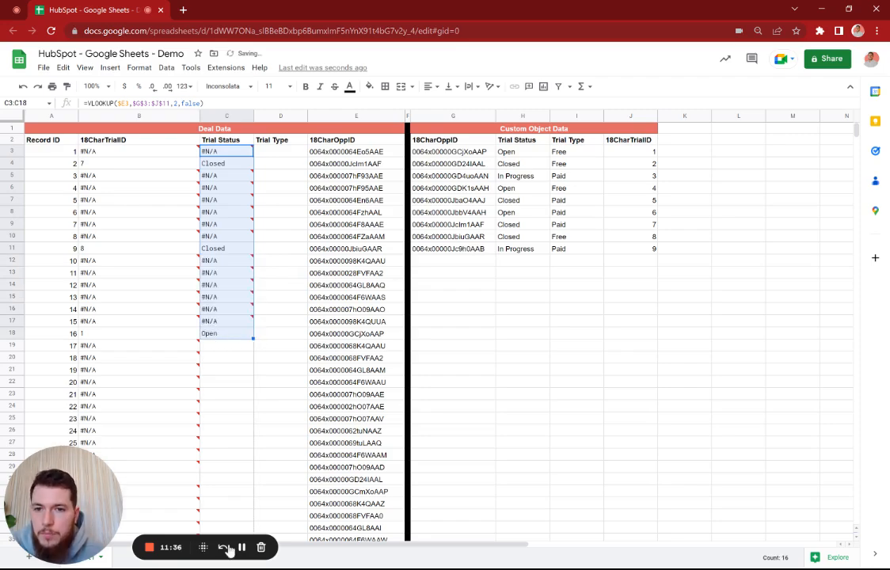
scroll(443, 333, down, 10)
scroll(218, 306, down, 17)
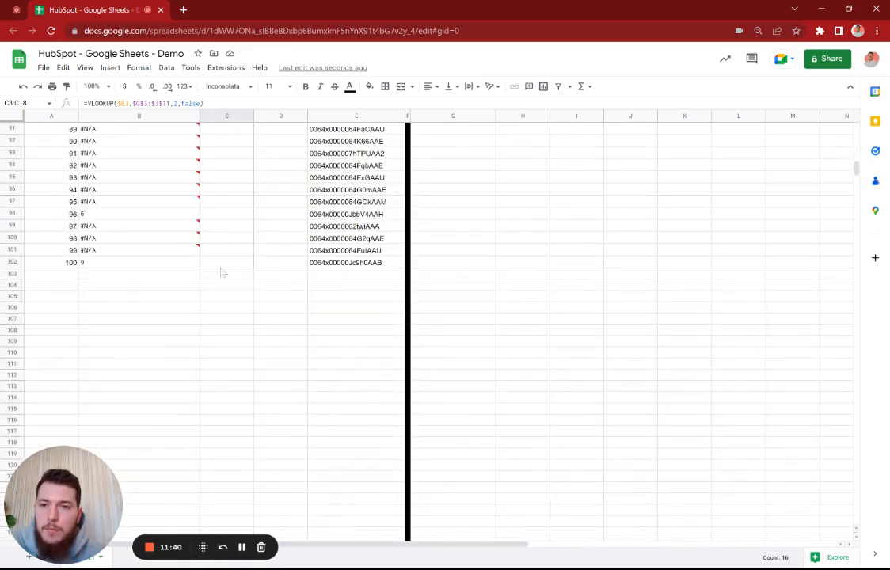
shift+click(223, 268)
key(ctrl+d)
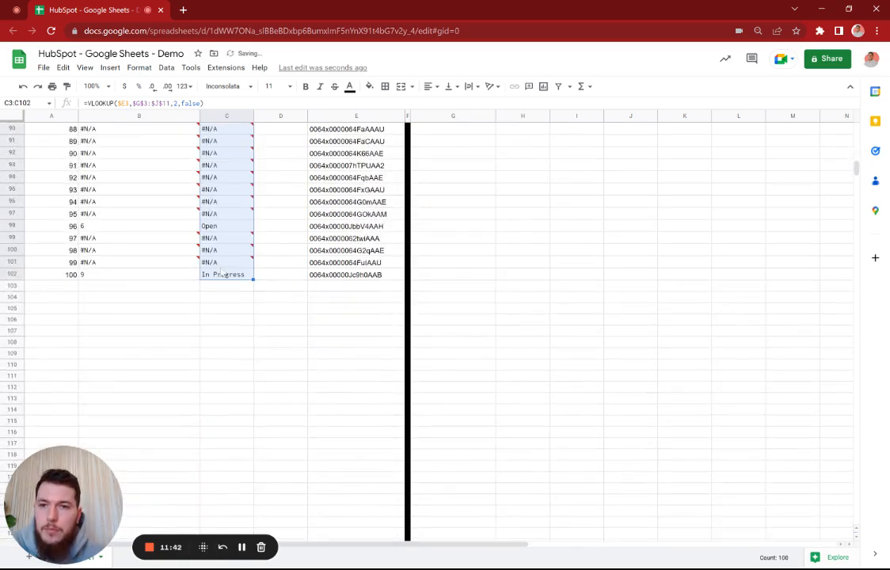
Copy the C3 formula into D3 under Trial Type and set its column index to 3
scroll(222, 273, up, 20)
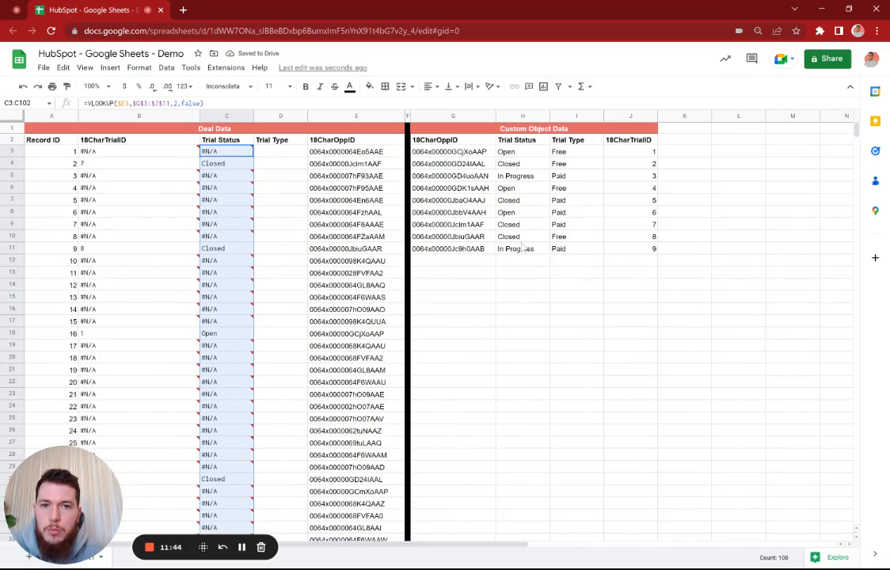
click(245, 152)
key(ctrl+c)
click(273, 152)
key(ctrl+v)
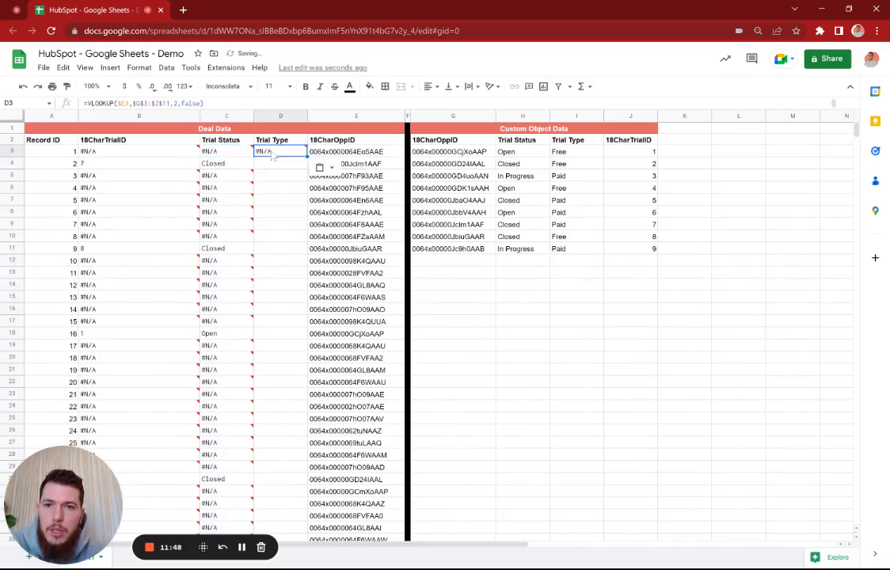
double_click(272, 153)
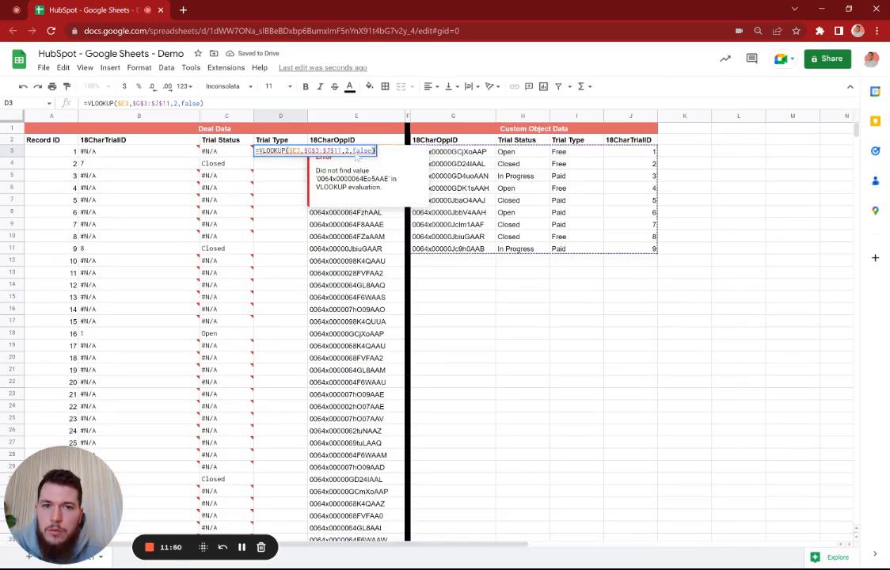
click(354, 150)
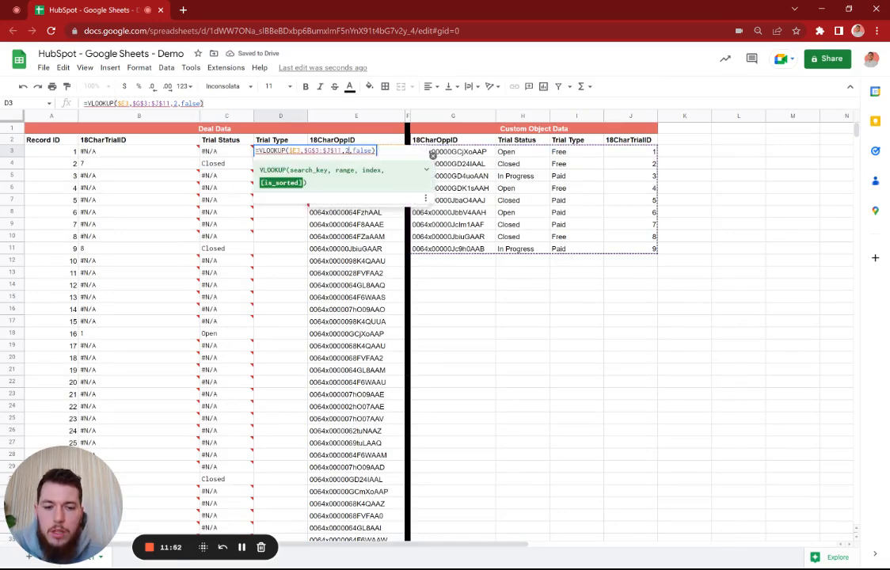
key(Return)
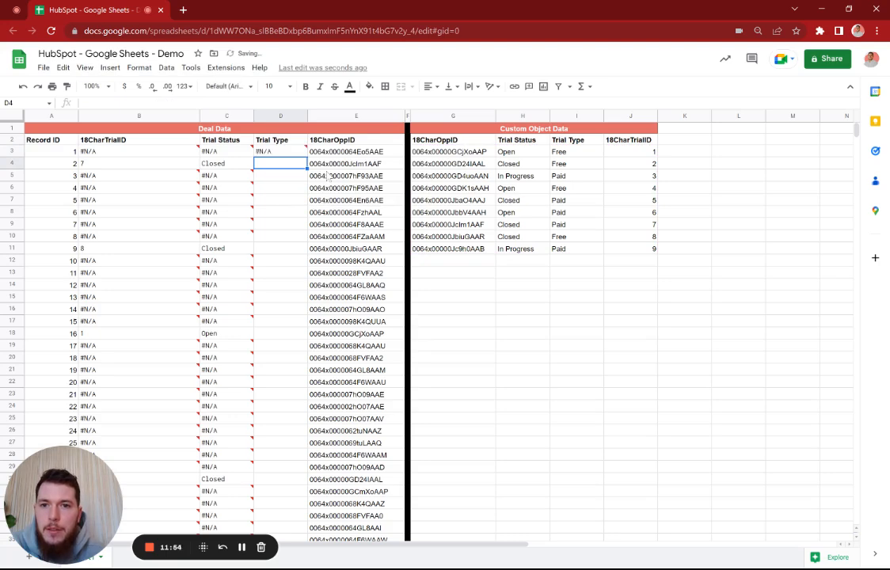
Fill the VLOOKUP formula from D3 down the Trial Type column to D30
click(286, 153)
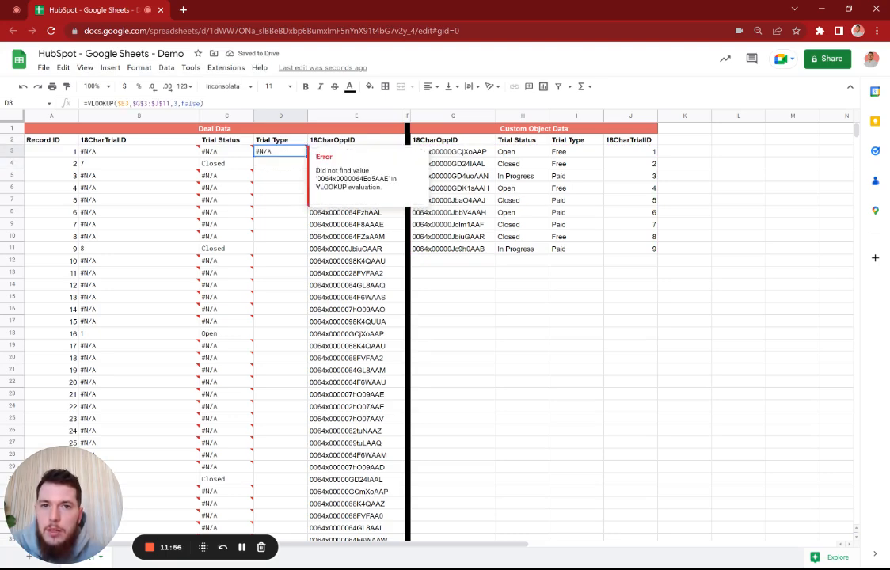
drag(307, 156, 303, 164)
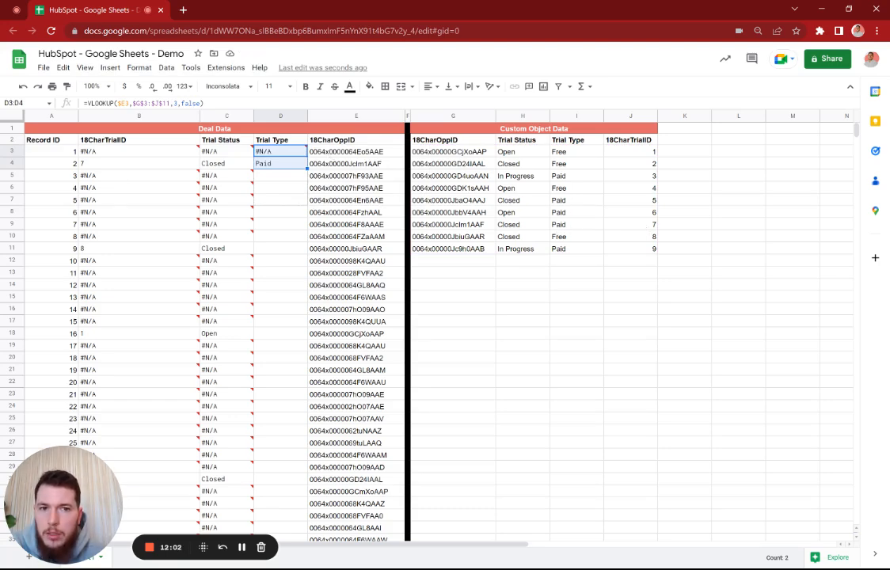
drag(308, 169, 307, 255)
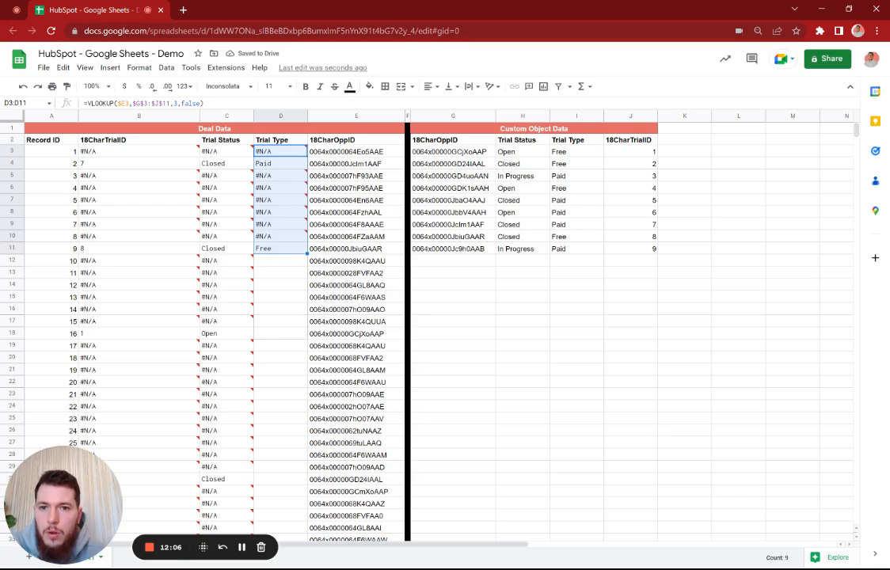
drag(307, 252, 308, 339)
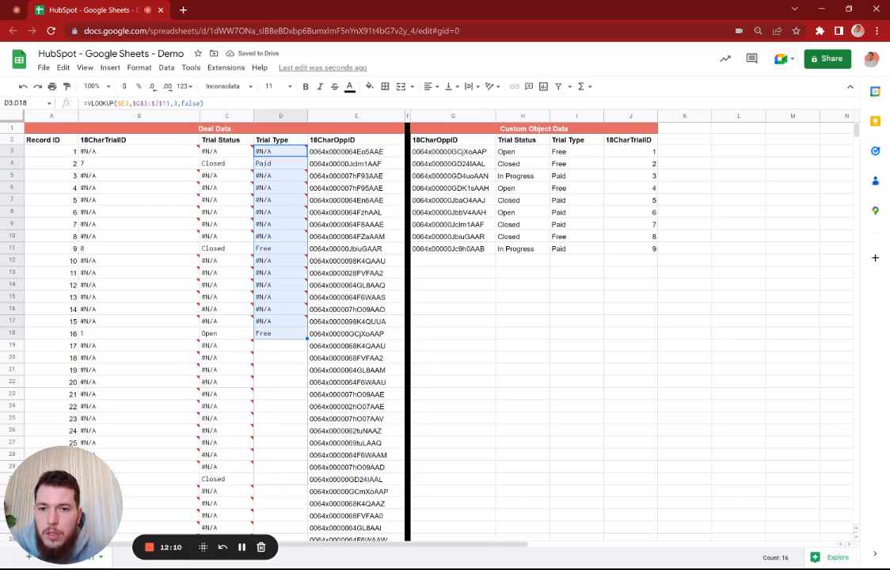
drag(308, 339, 301, 481)
Extend the Trial Type formula from D30 down to the last deal row, D102
scroll(299, 468, down, 3)
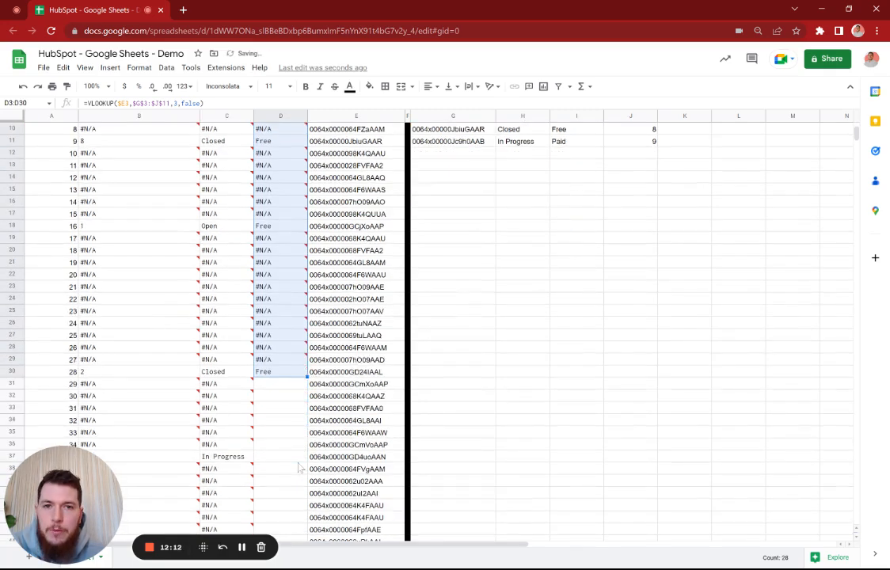
click(285, 384)
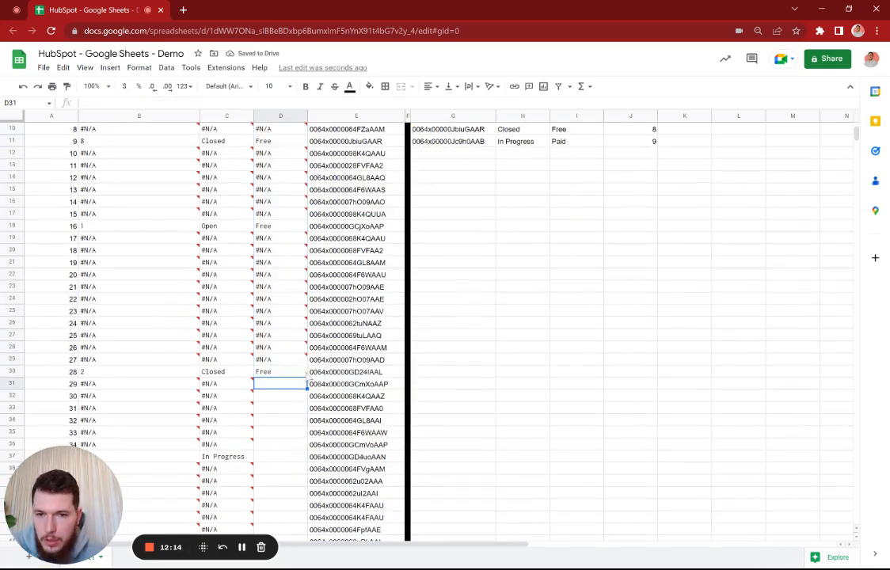
key(Up)
scroll(308, 384, down, 7)
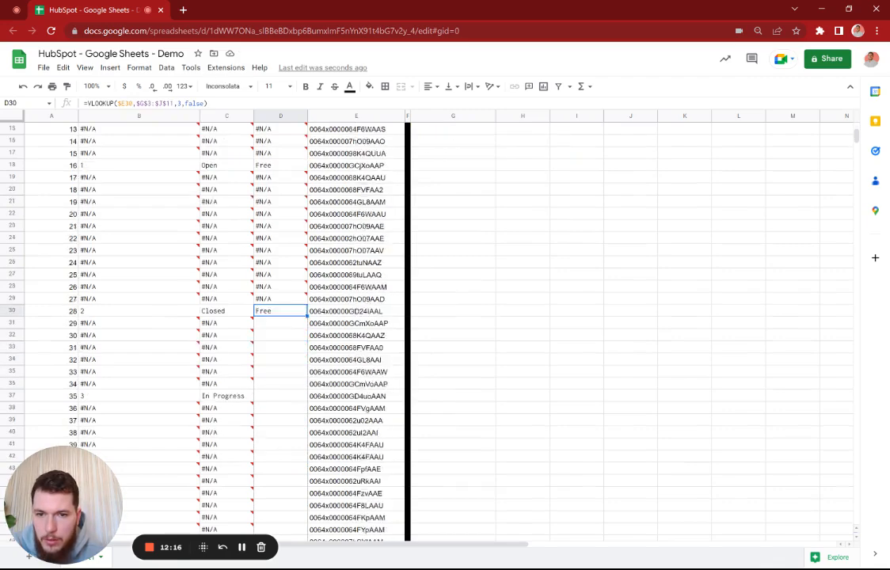
scroll(298, 443, down, 16)
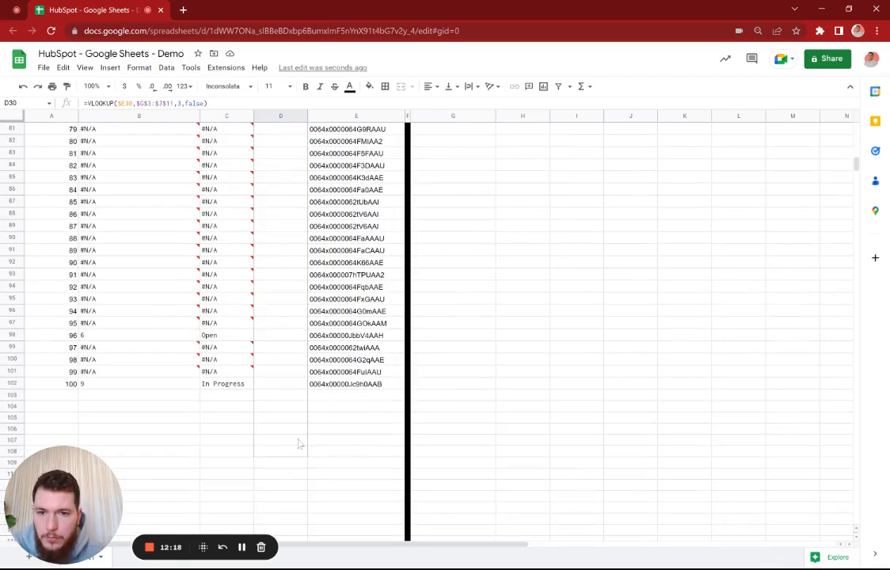
shift+click(291, 386)
key(ctrl+d)
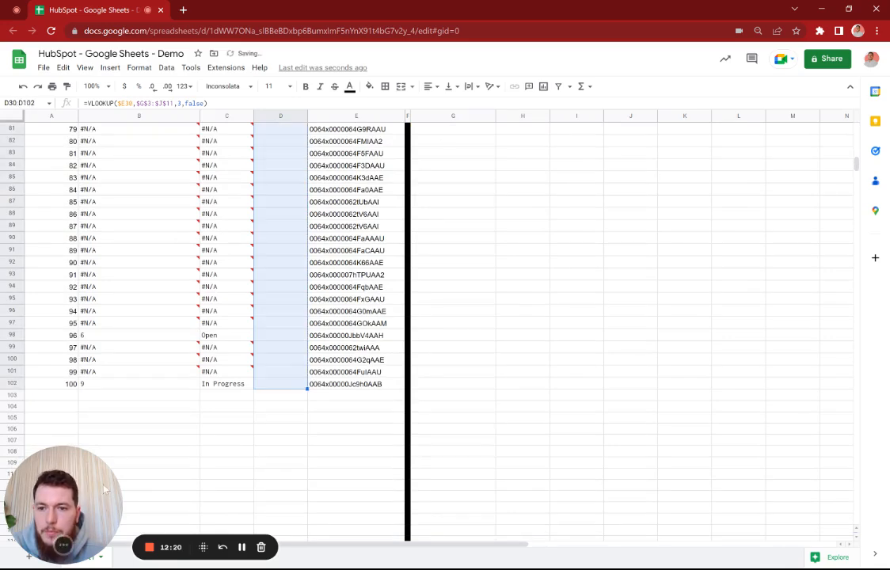
scroll(271, 299, up, 20)
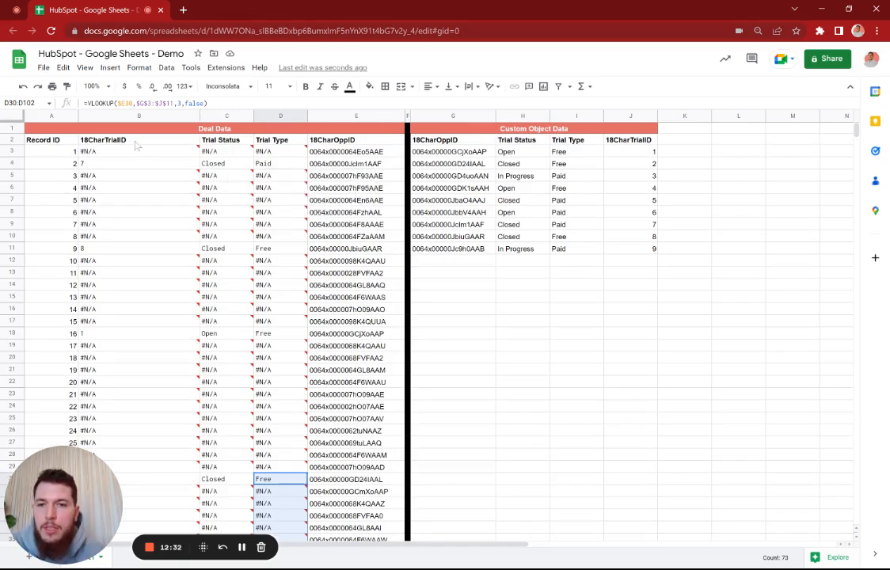
mouse_move(269, 154)
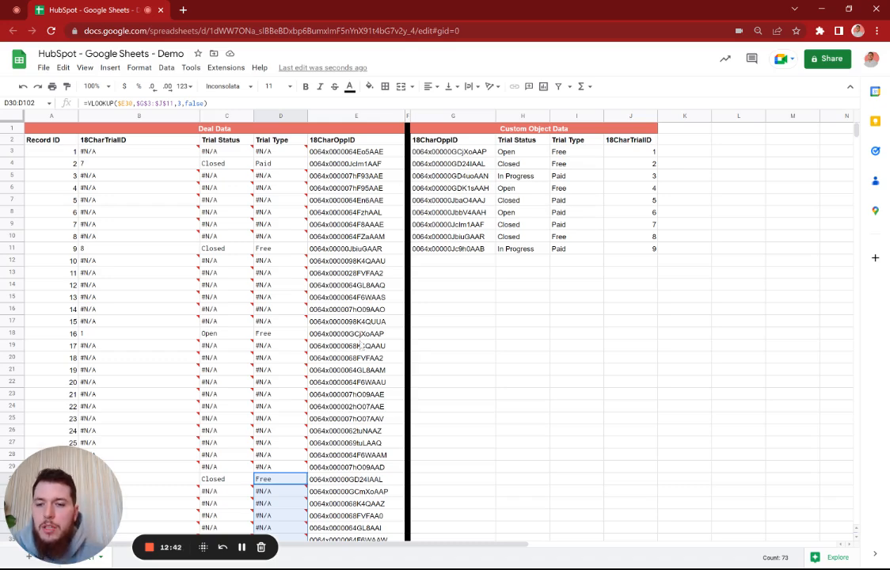
drag(63, 497, 649, 191)
drag(671, 94, 628, 89)
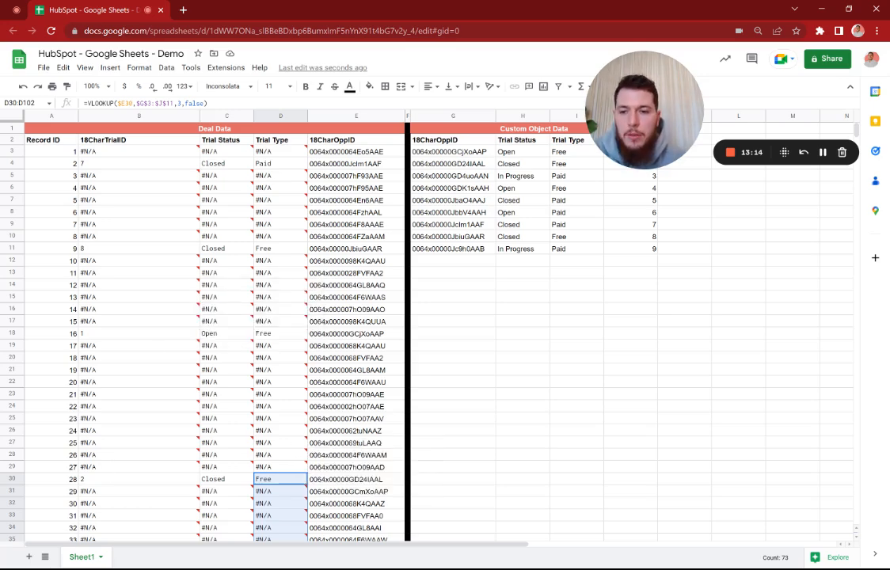
Add a new blank sheet to the workbook and return to Sheet1
click(29, 557)
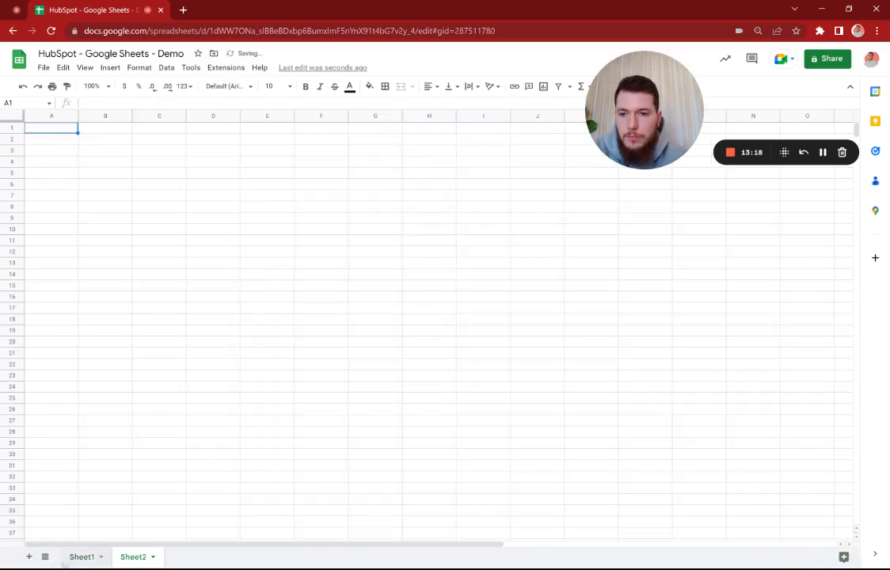
click(66, 561)
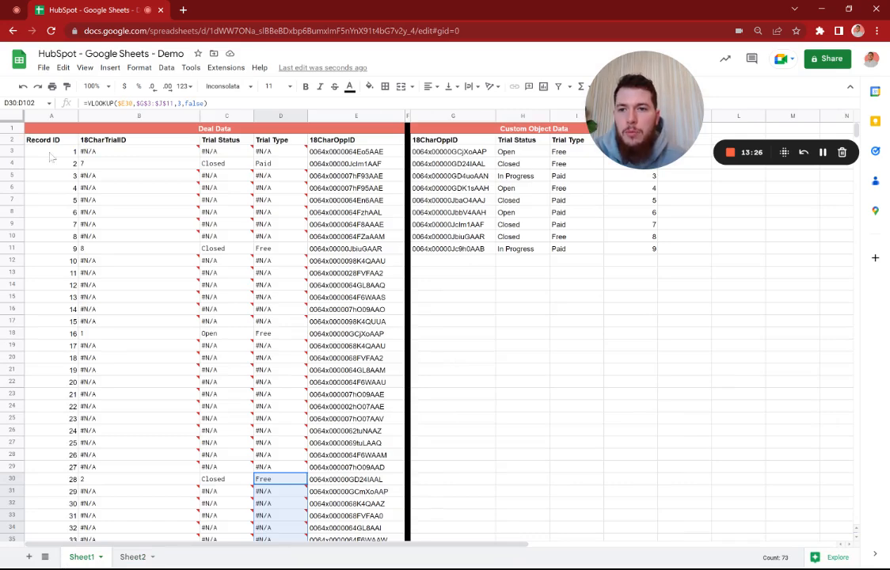
Inspect the VLOOKUP formula in B4 and the looked-up values in the first deal rows
double_click(124, 164)
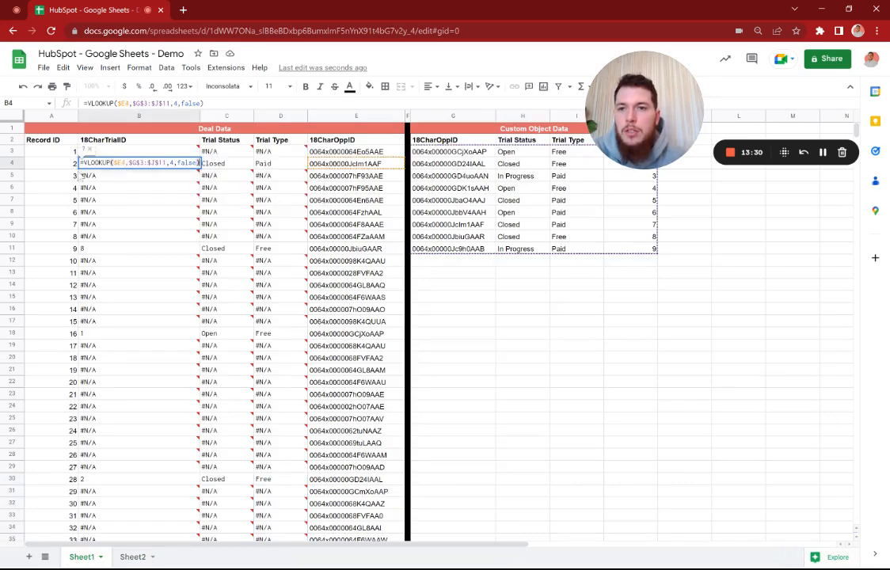
click(123, 188)
drag(17, 140, 16, 287)
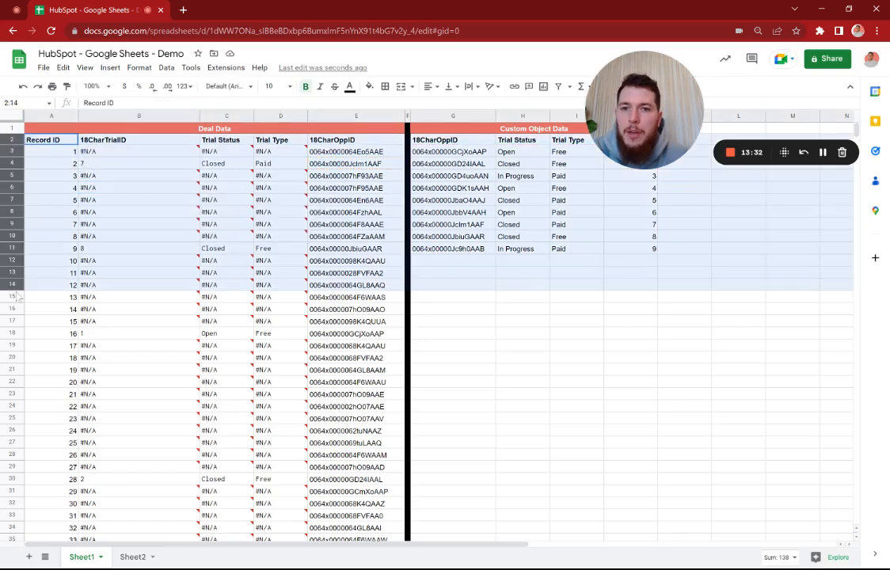
click(113, 250)
Copy the deal data in A2:E102, including headers, and paste it as values only into Sheet2 starting at A1
drag(30, 144, 340, 455)
key(ctrl+c)
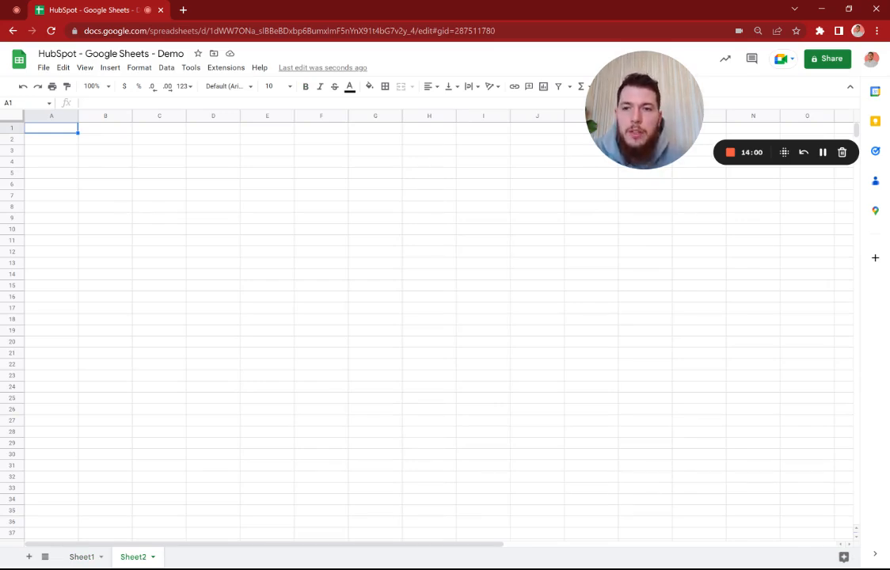
key(ctrl+v)
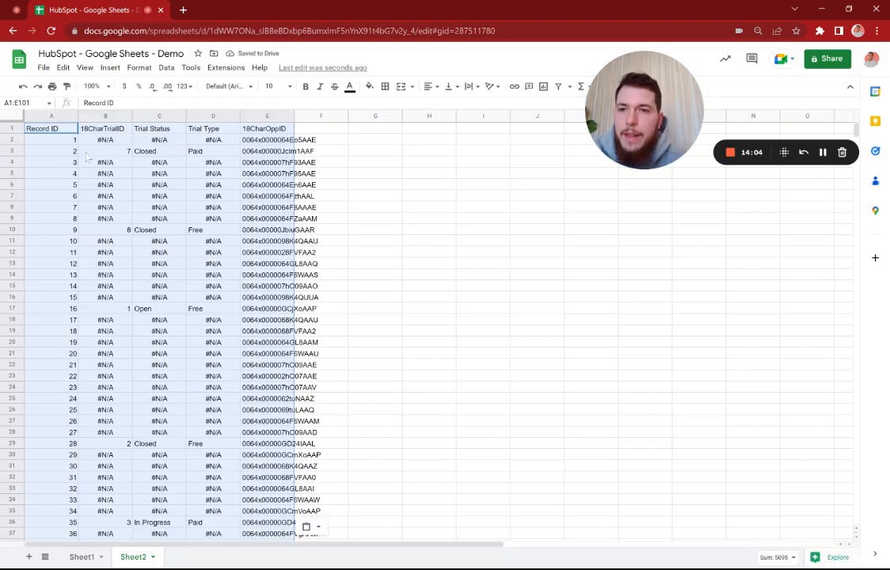
click(117, 152)
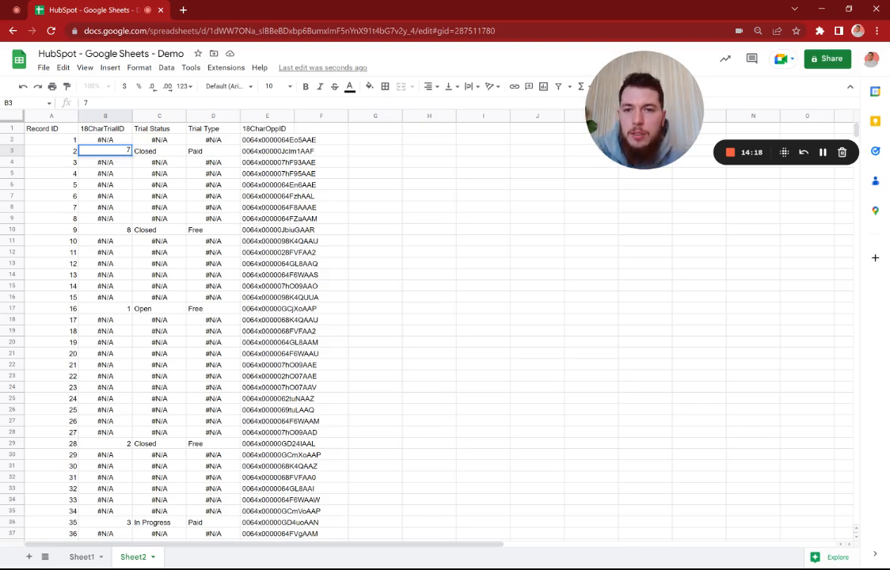
Create a filter on Sheet2's header row and sort the data by 18CharTrialID from A to Z
click(13, 130)
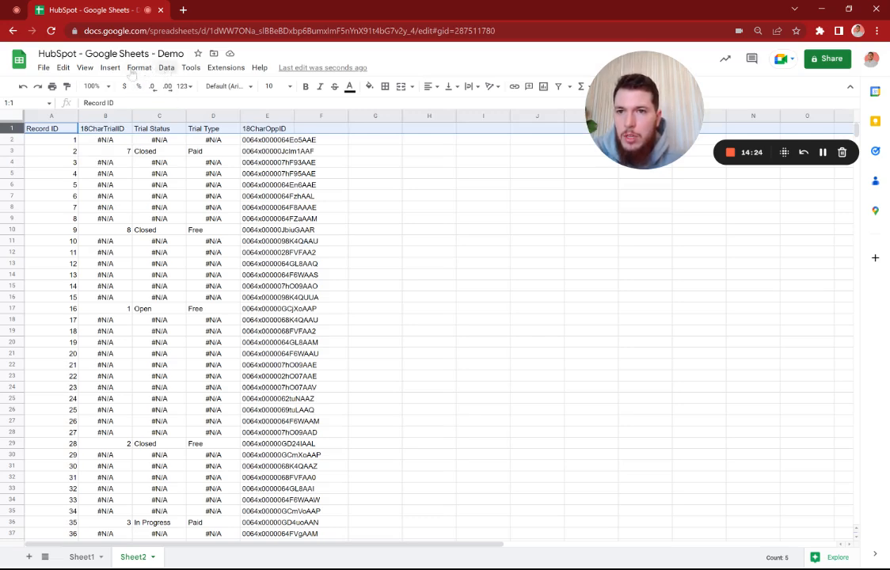
click(140, 68)
mouse_move(168, 69)
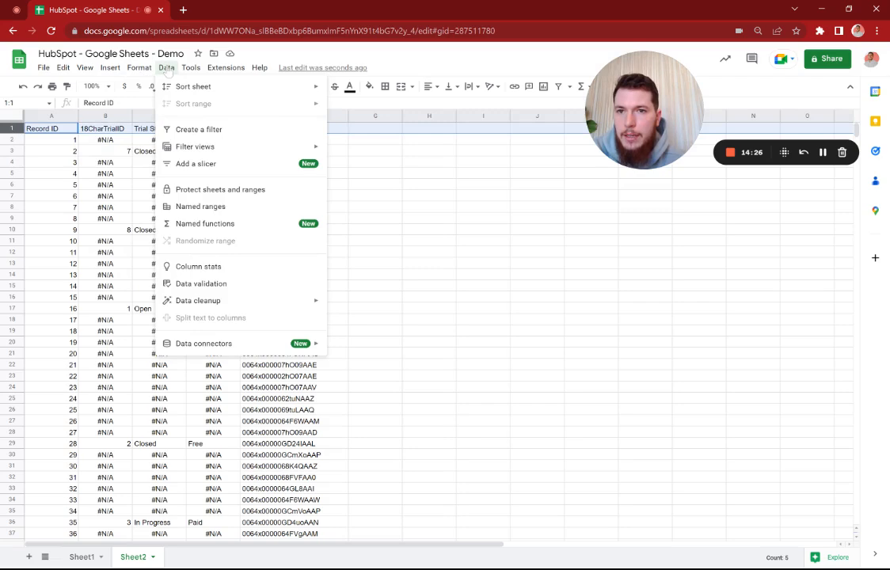
click(198, 130)
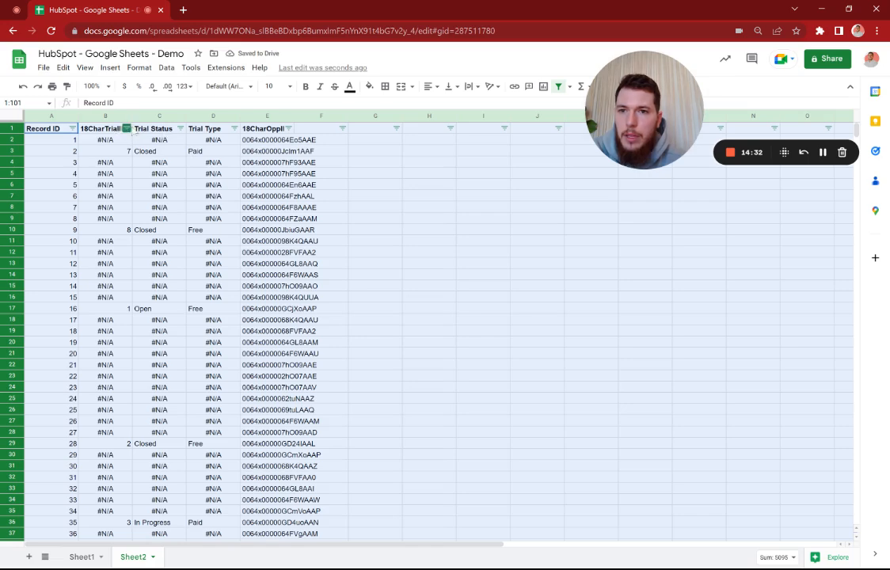
click(127, 128)
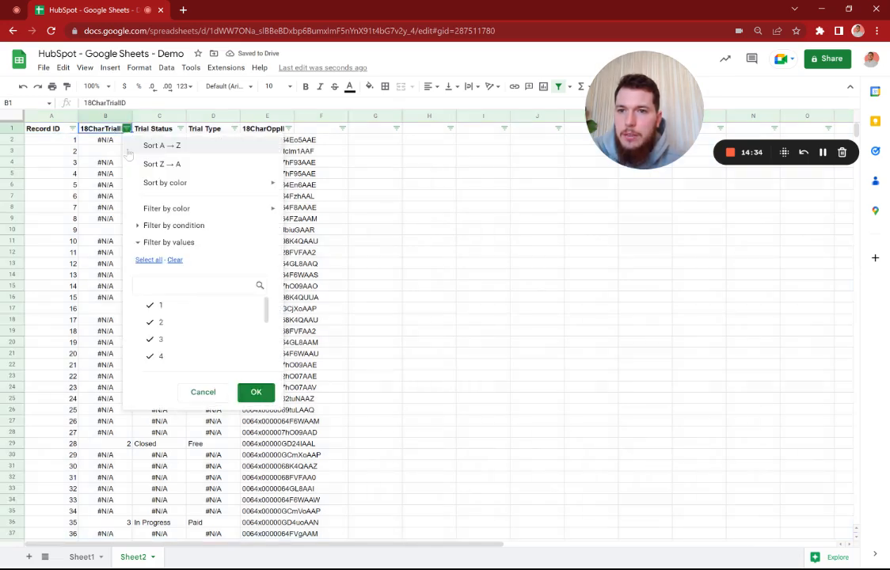
click(130, 147)
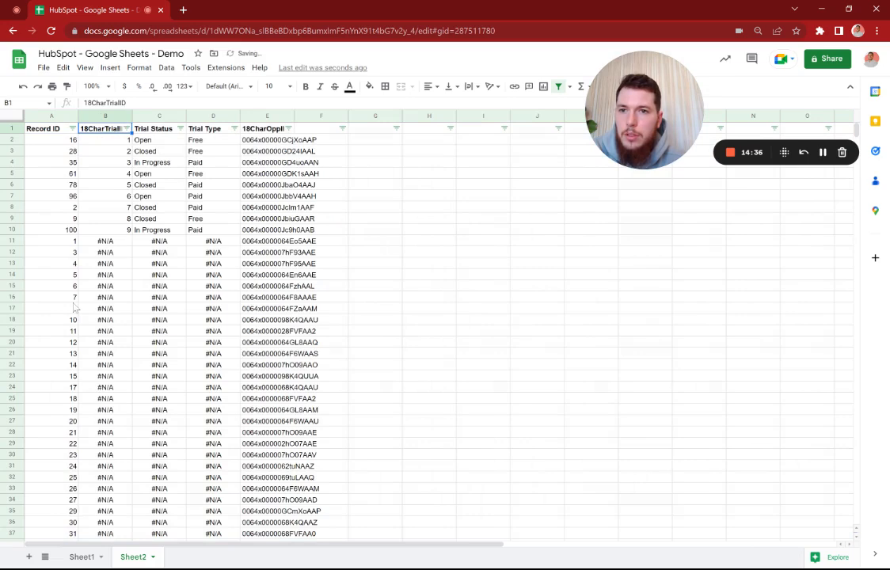
Delete rows 11 to 106 in Sheet2, which hold the unmatched #N/A deals
drag(14, 244, 12, 545)
right_click(18, 311)
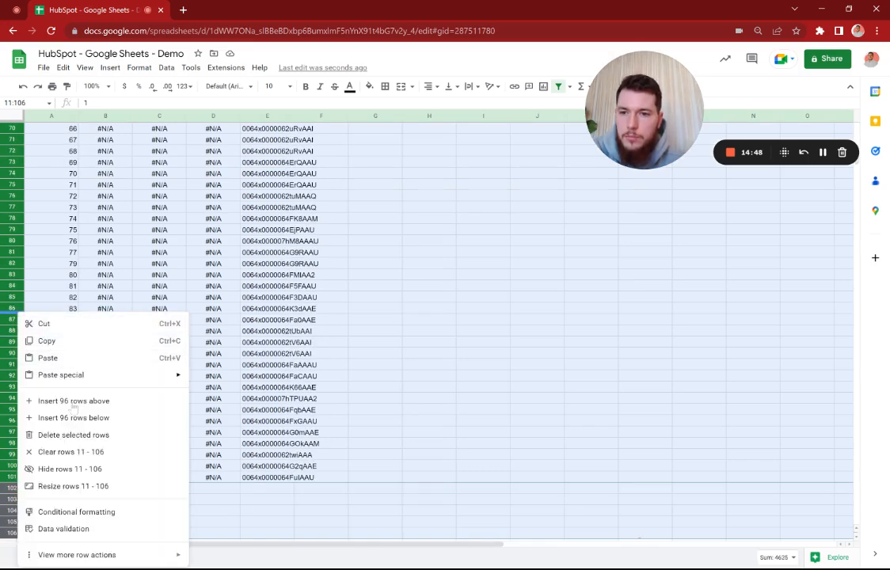
click(74, 435)
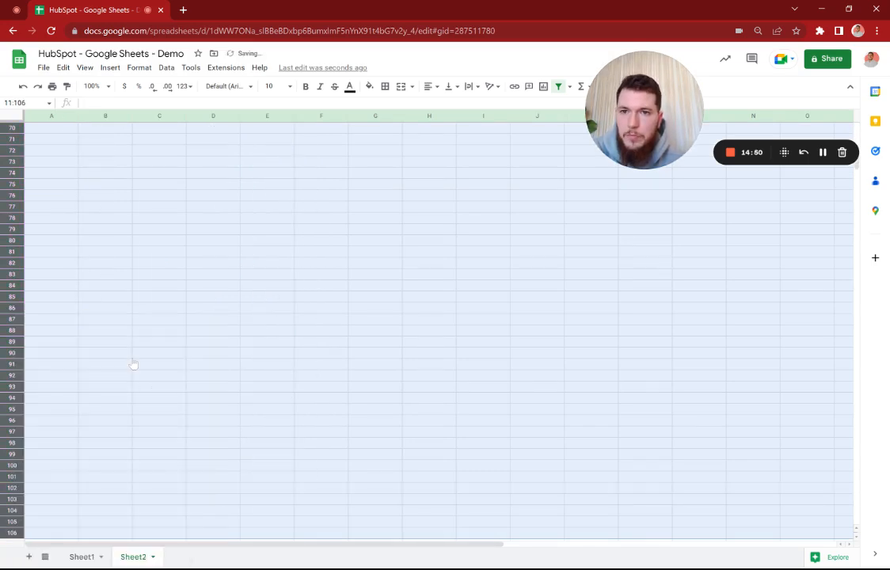
scroll(185, 297, up, 12)
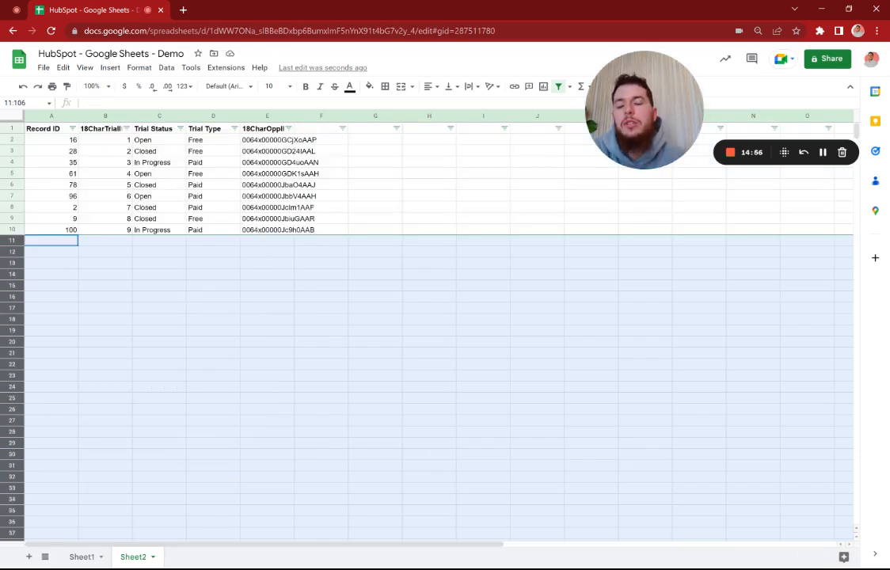
click(43, 143)
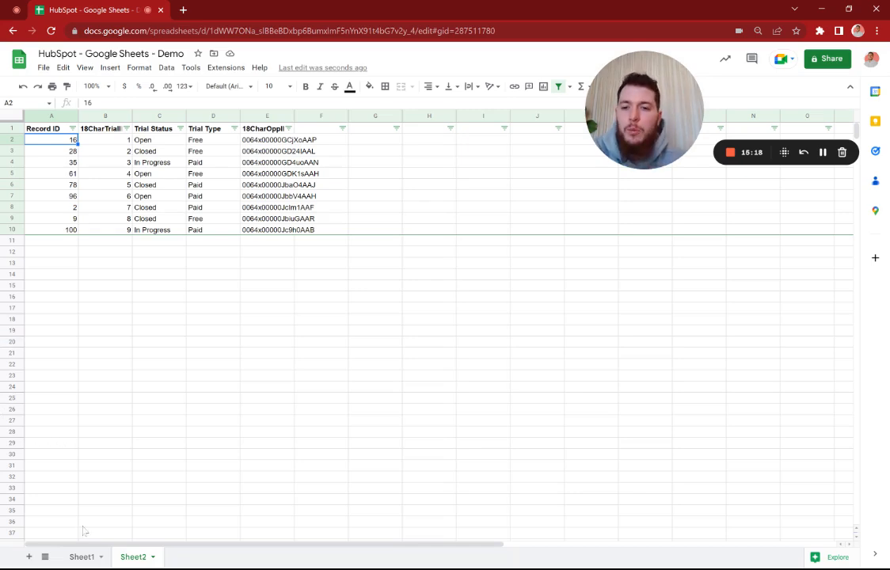
In Sheet1, insert one column to the right of 18CharTrialID in the custom object data
click(81, 558)
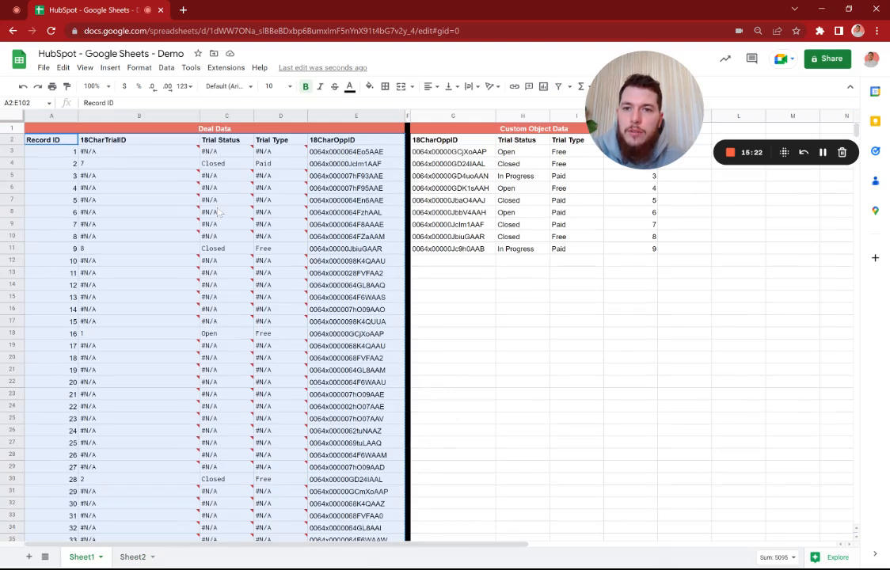
click(486, 337)
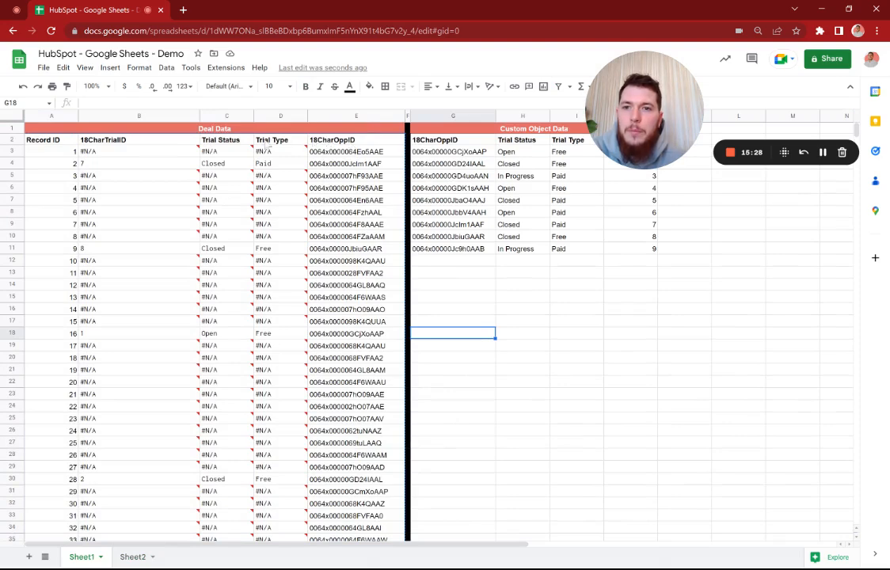
click(455, 115)
drag(669, 123, 657, 376)
drag(602, 346, 43, 85)
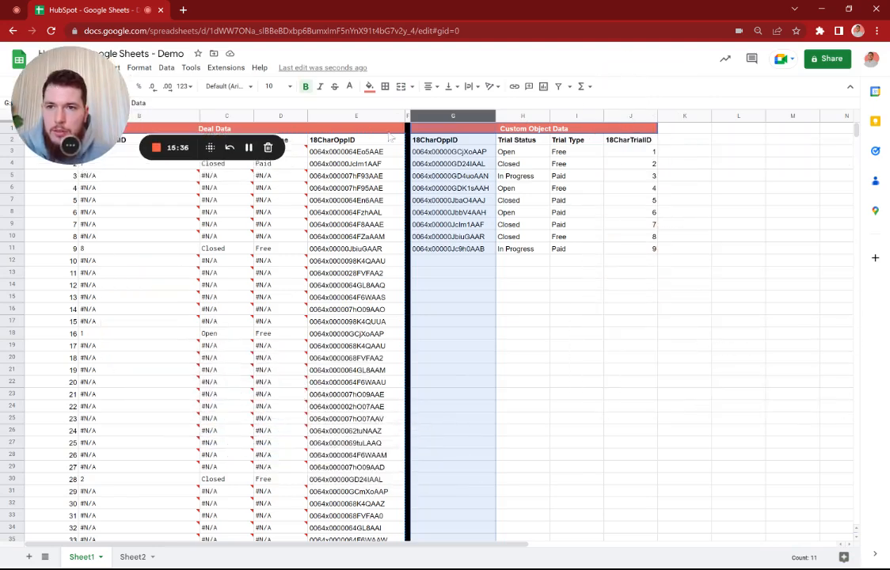
click(637, 118)
right_click(636, 119)
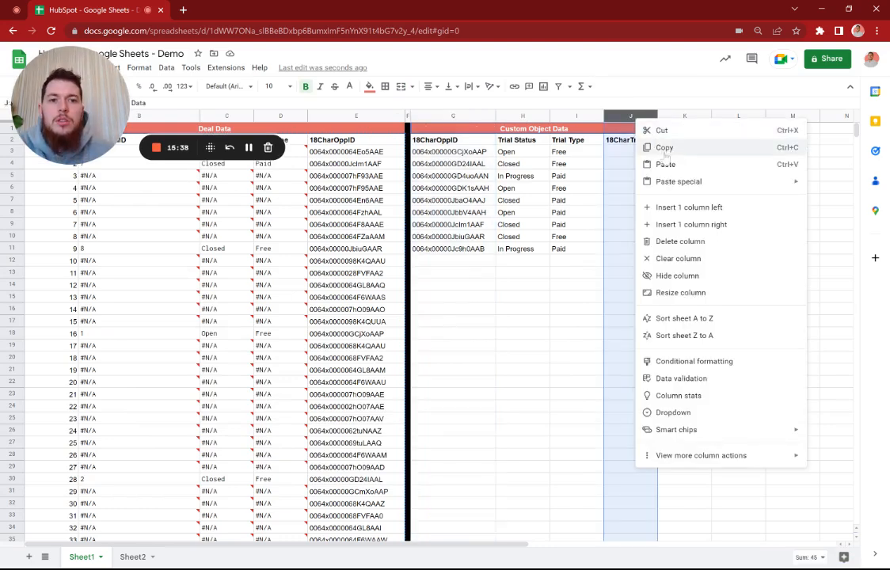
click(690, 225)
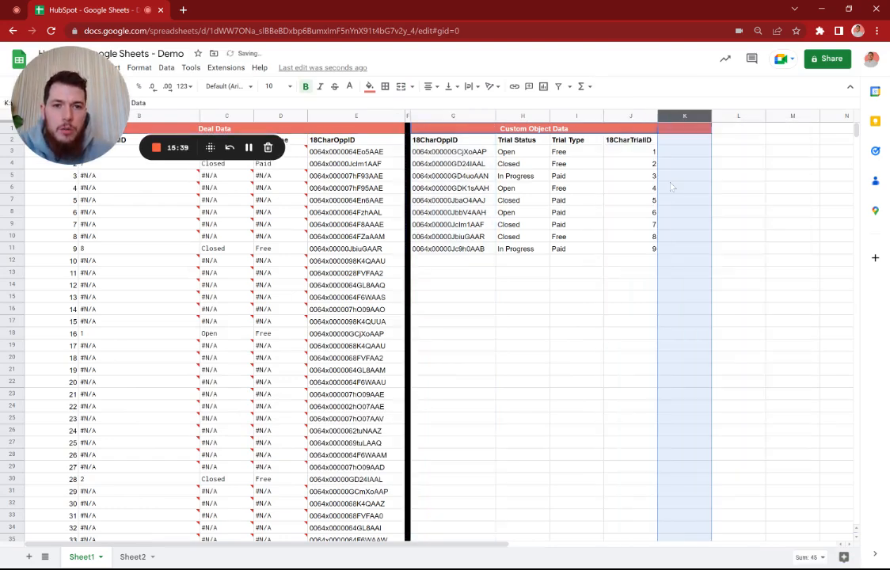
Enter the heading HubSpot Deal ID in K2 and widen column K to fit it
double_click(675, 143)
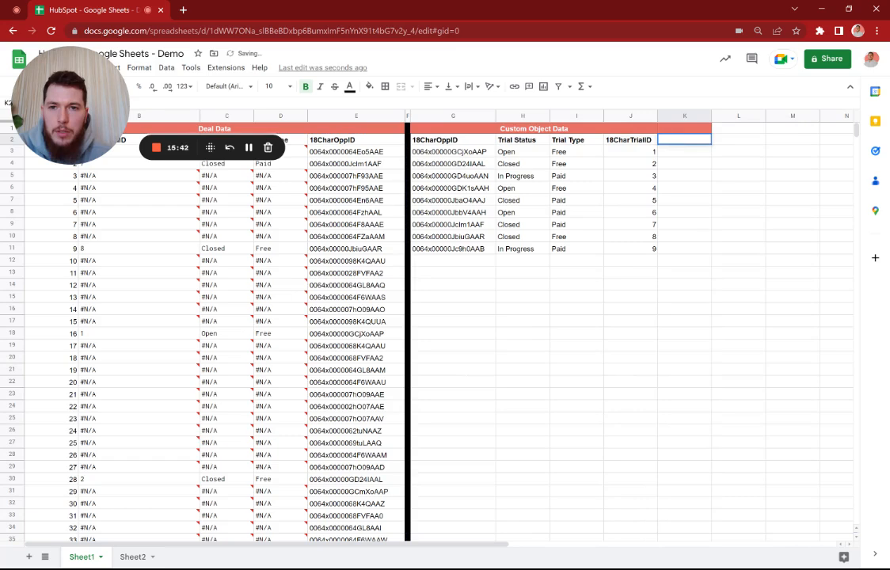
text(=v)
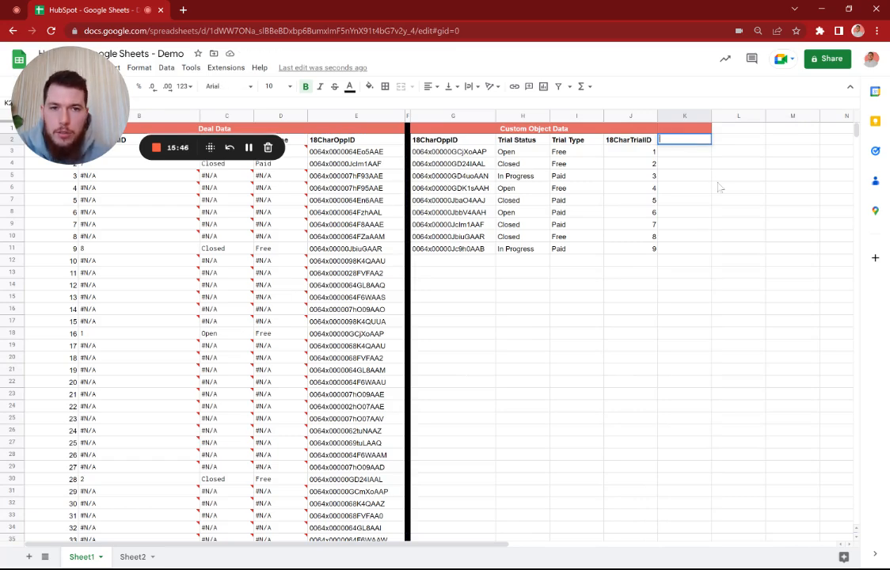
text(Deal ID)
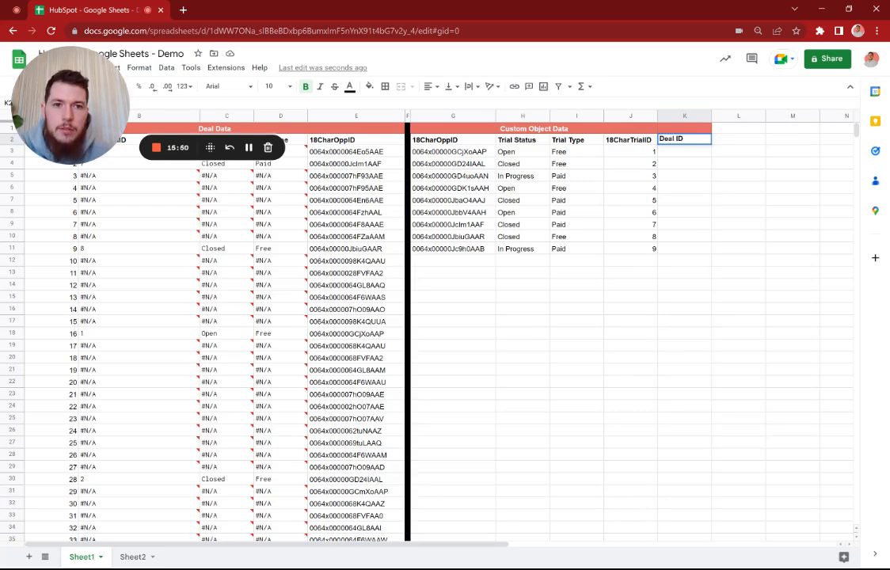
click(716, 181)
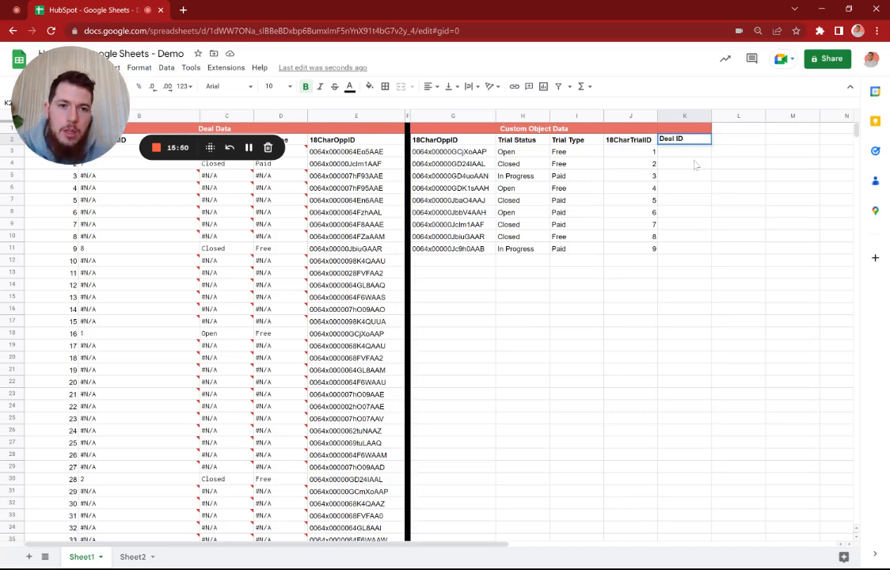
click(686, 155)
click(668, 143)
double_click(668, 142)
text(HubSpot)
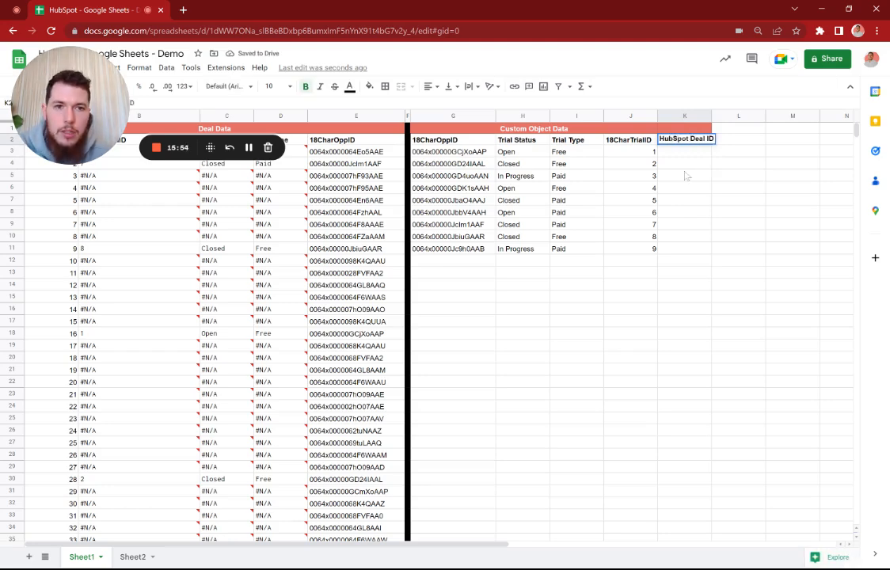
click(687, 176)
drag(710, 117, 721, 117)
click(736, 189)
click(696, 155)
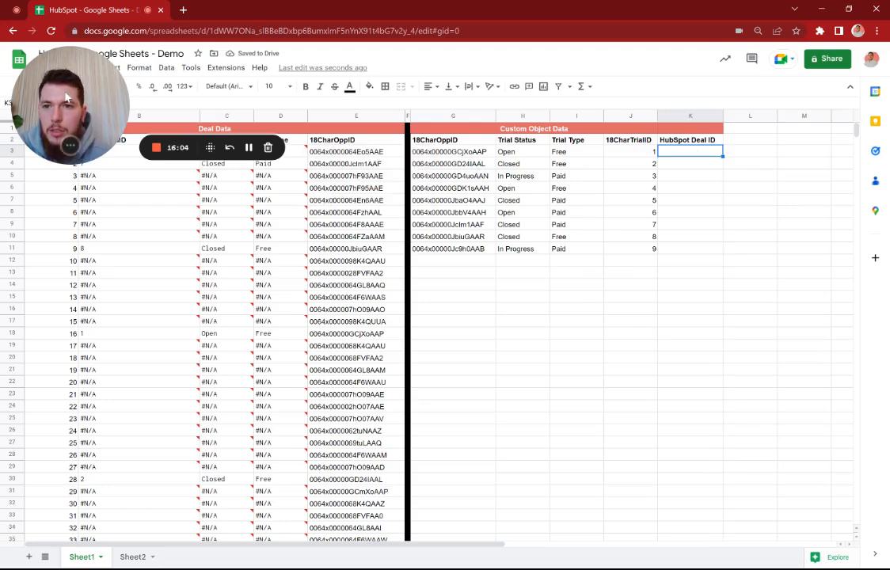
Insert one column to the right of Trial Type in the deal data
click(280, 117)
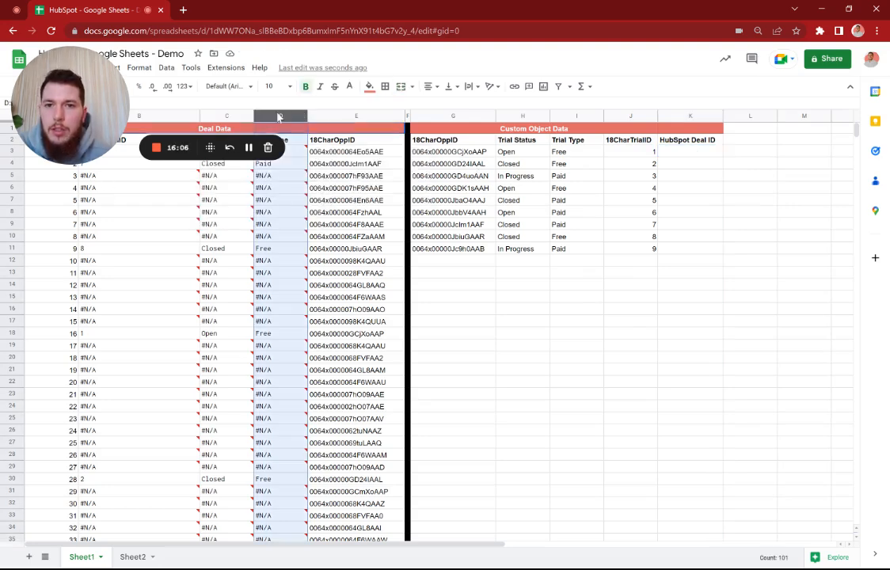
right_click(280, 119)
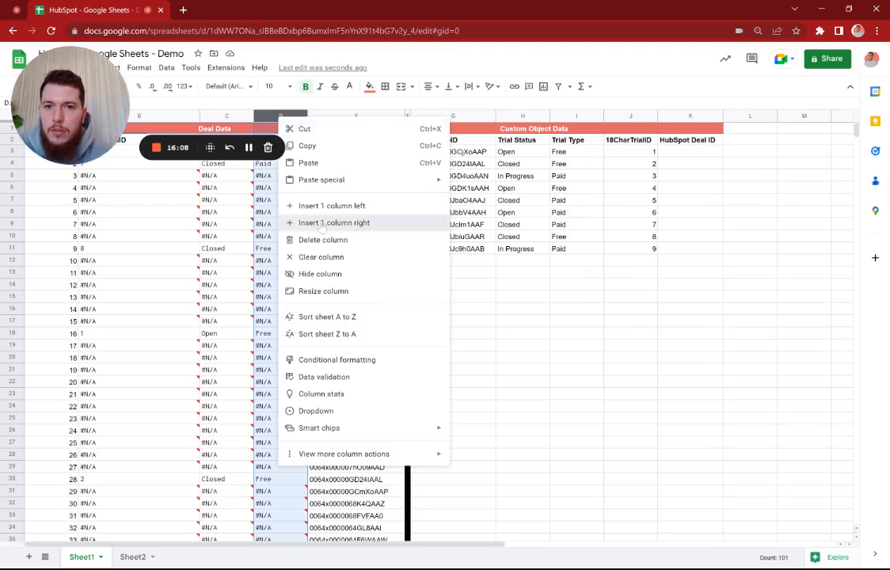
click(323, 222)
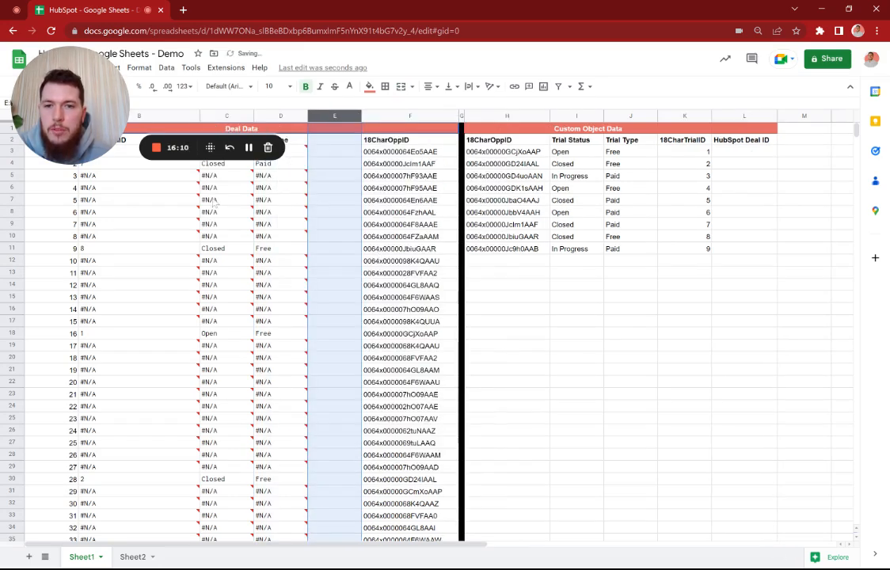
drag(71, 115, 191, 137)
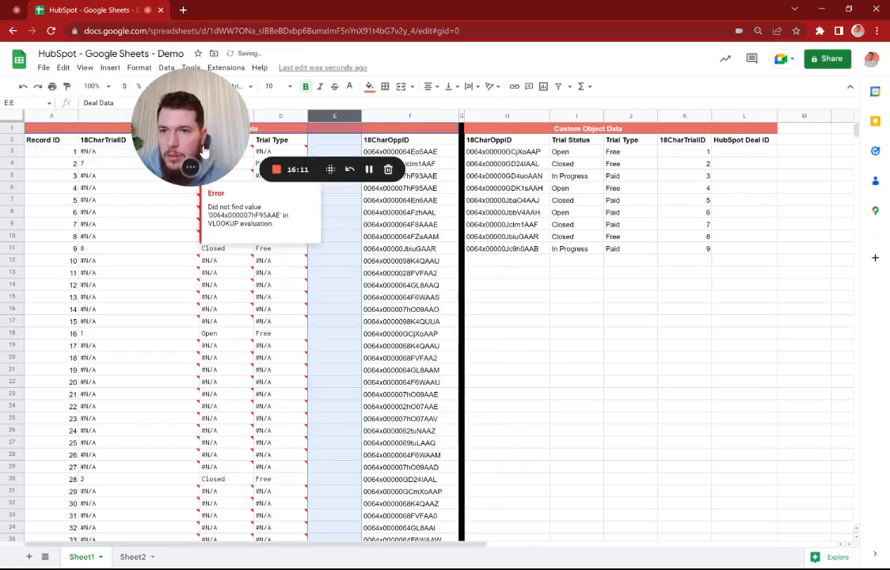
Try to copy the whole Record ID column into the empty column E
click(47, 119)
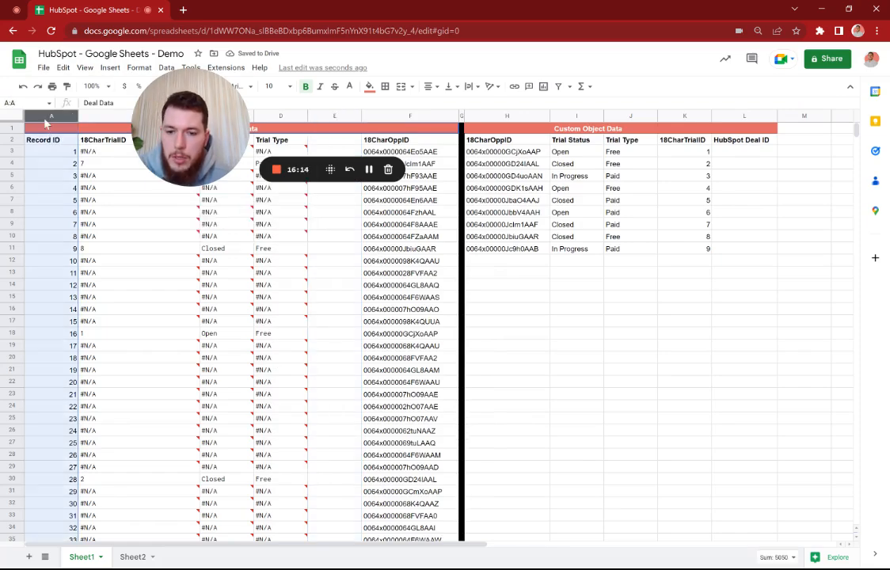
click(325, 117)
key(ctrl+v)
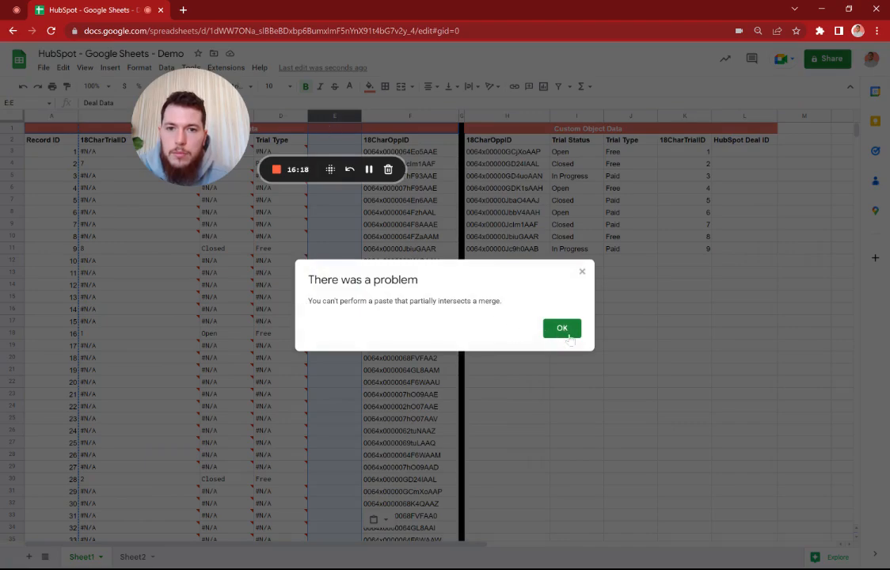
click(572, 331)
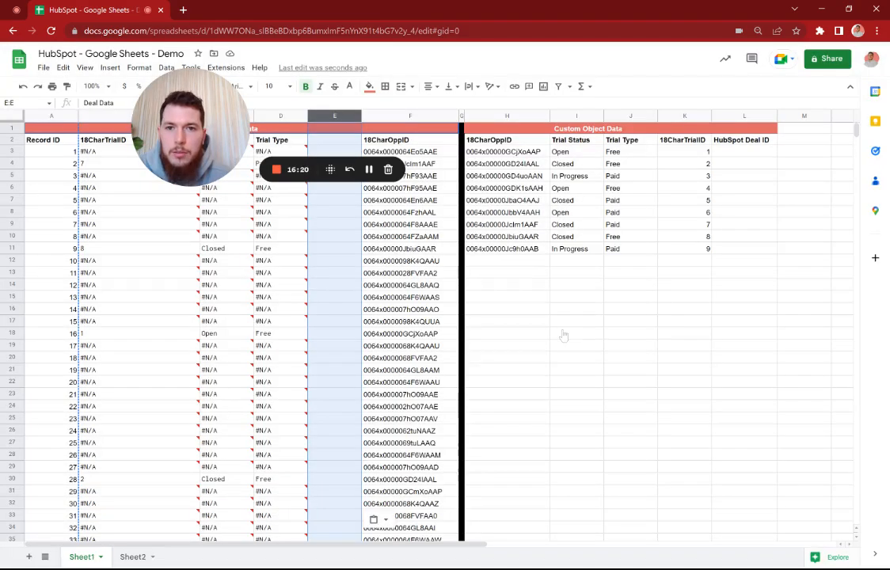
click(564, 333)
Delete row 1, which holds the merged Deal Data and Custom Object Data headings
click(16, 127)
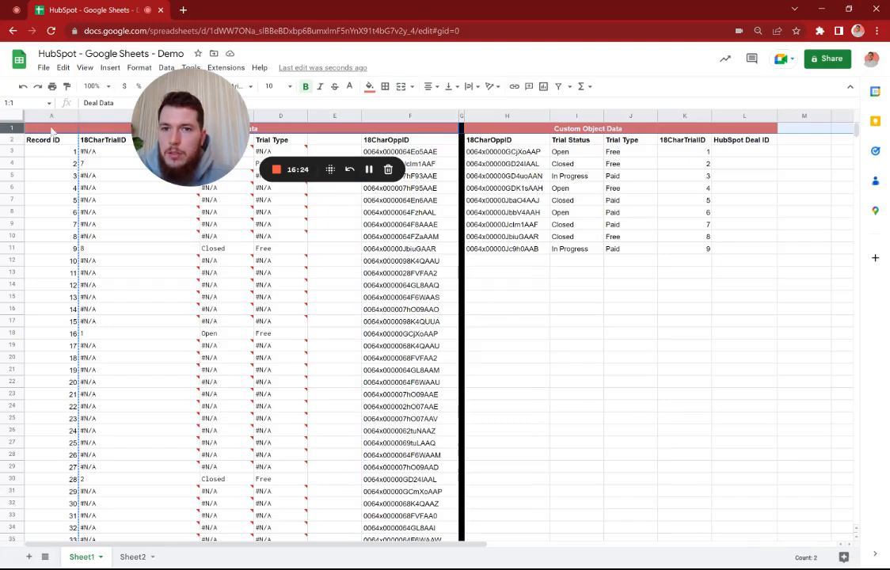
click(40, 128)
click(12, 129)
right_click(12, 129)
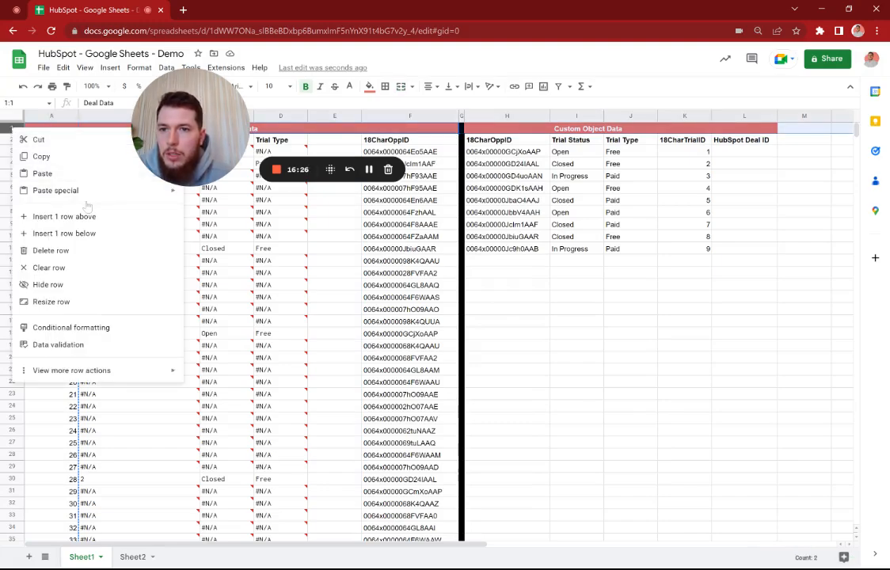
click(151, 250)
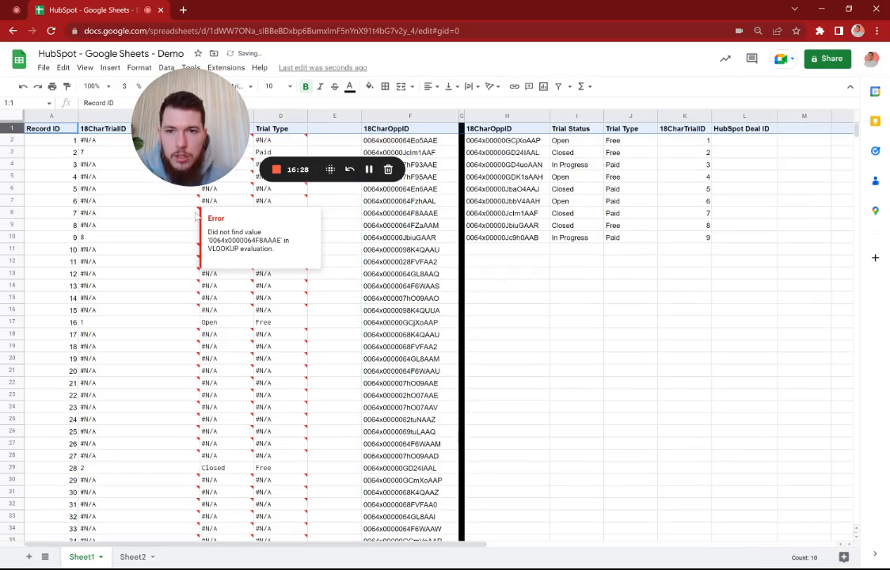
Delete the empty column E and move the Record ID column between Trial Type and 18CharOppID
click(314, 116)
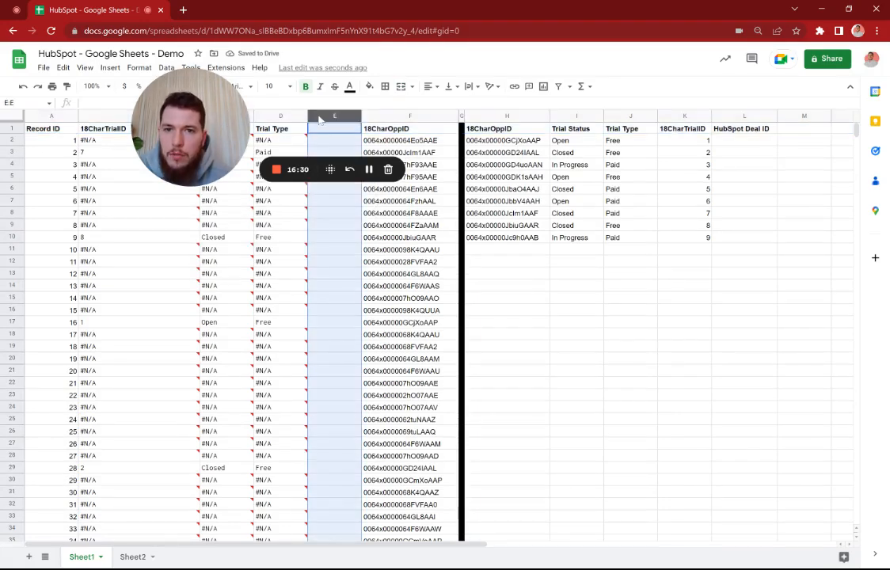
right_click(317, 117)
click(360, 238)
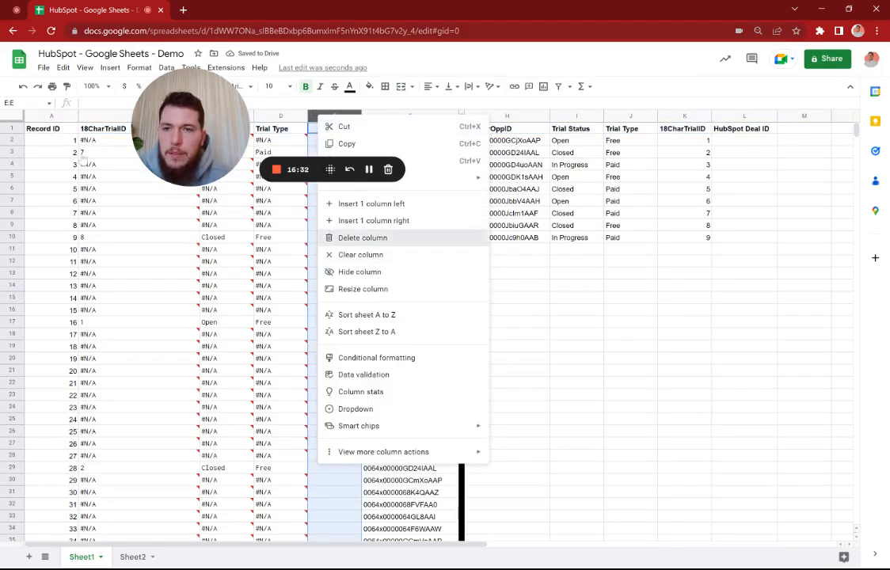
click(49, 115)
drag(42, 115, 307, 229)
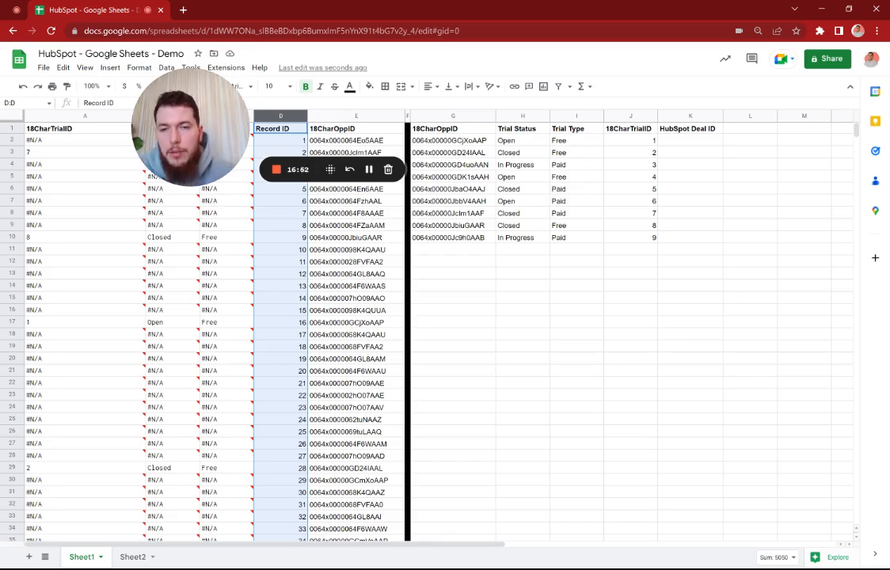
Enter the formula =VLOOKUP(G2,D2:E100,1,false) in K2 under HubSpot Deal ID
click(691, 141)
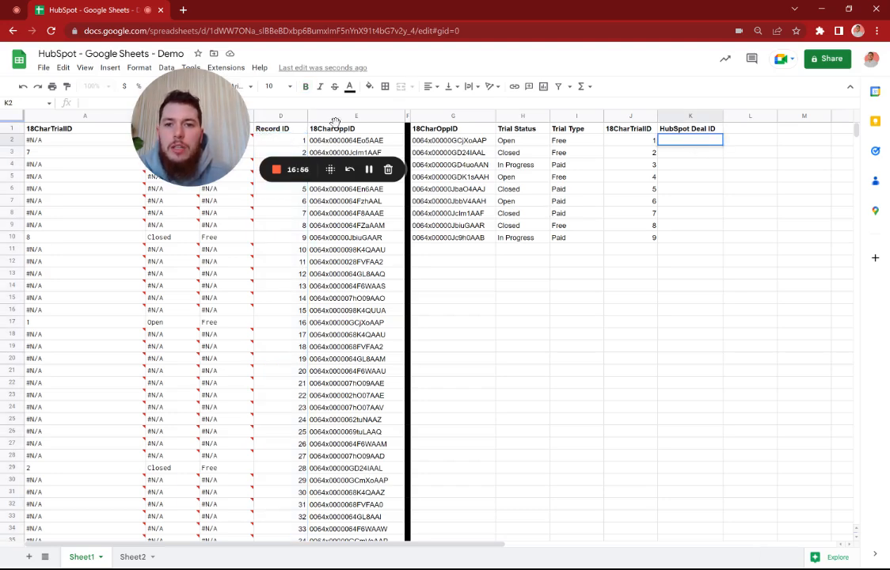
text(=vloo)
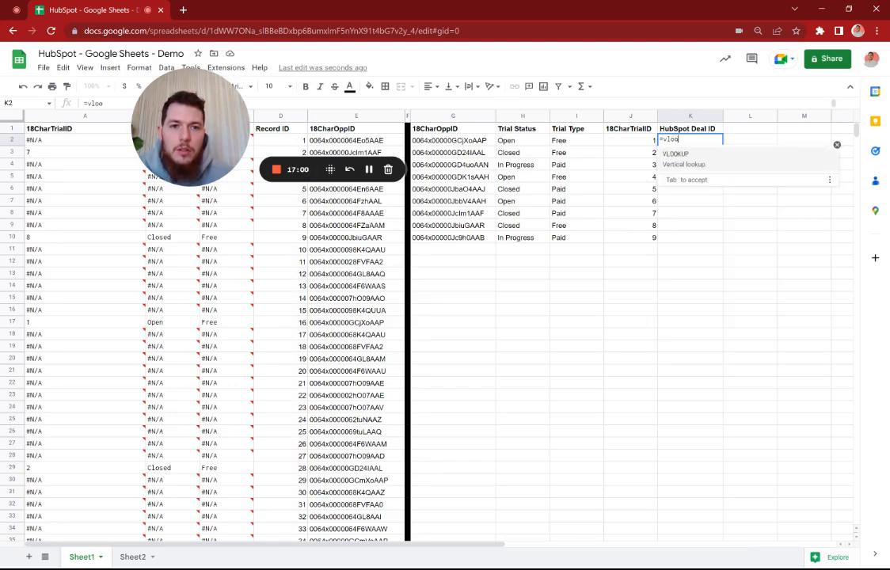
key(Tab)
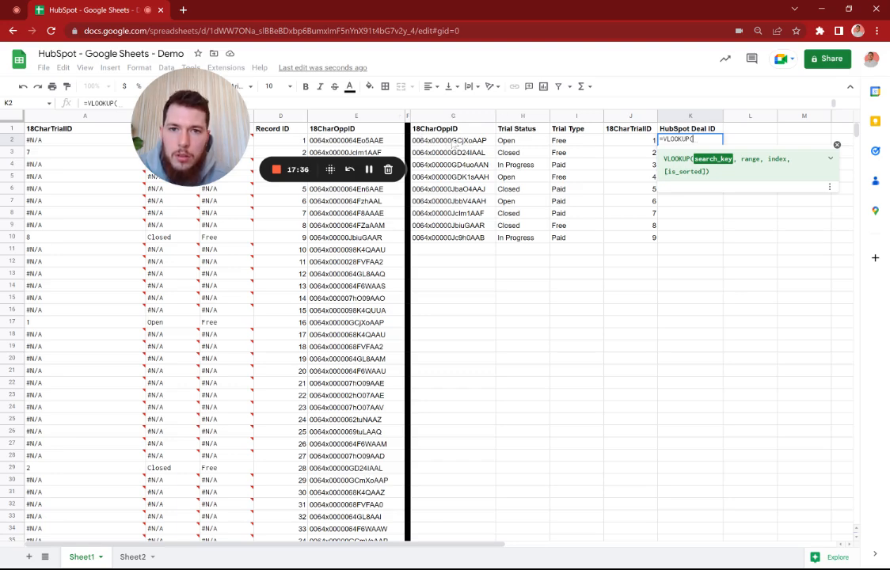
click(451, 140)
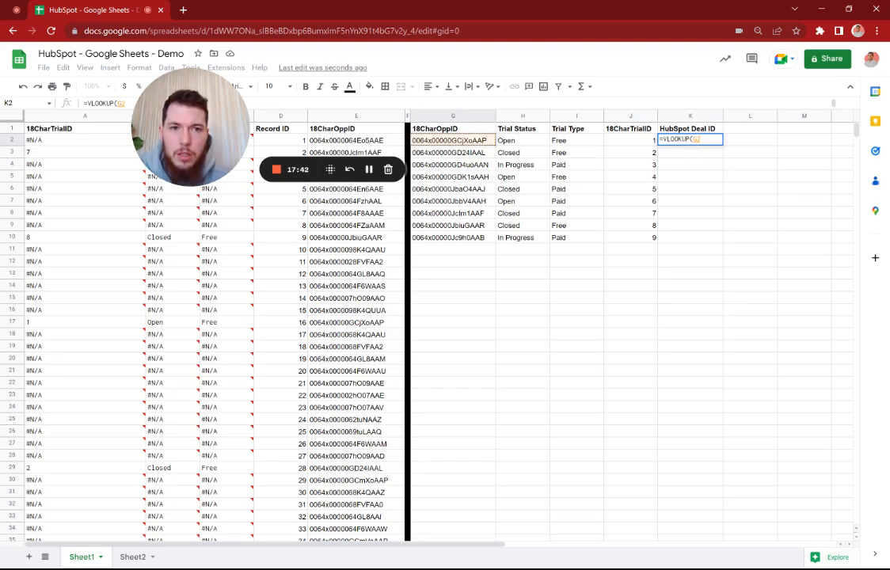
text(,)
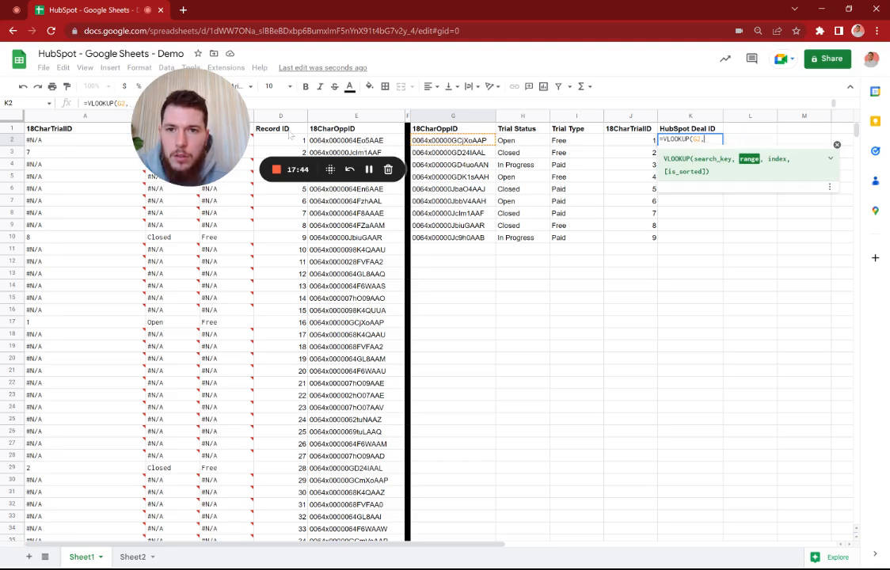
text(D2:)
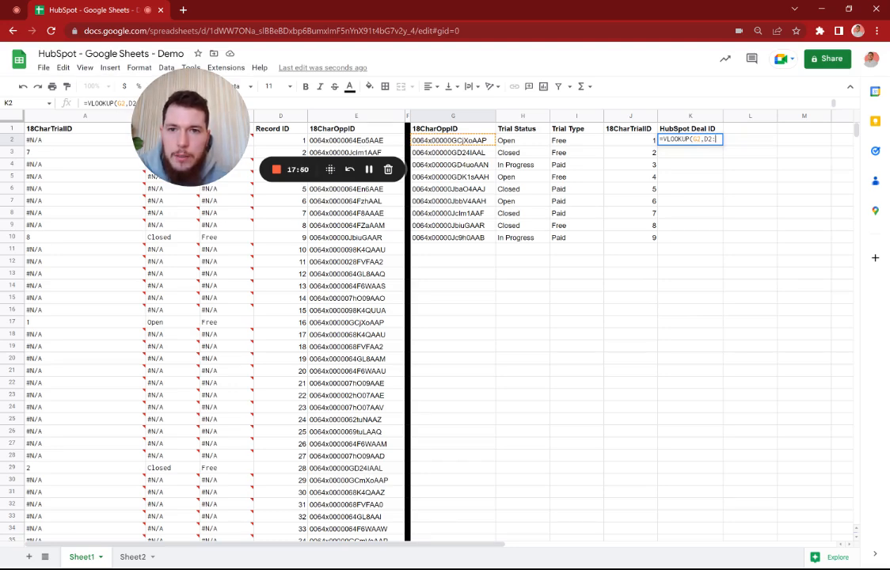
text(E)
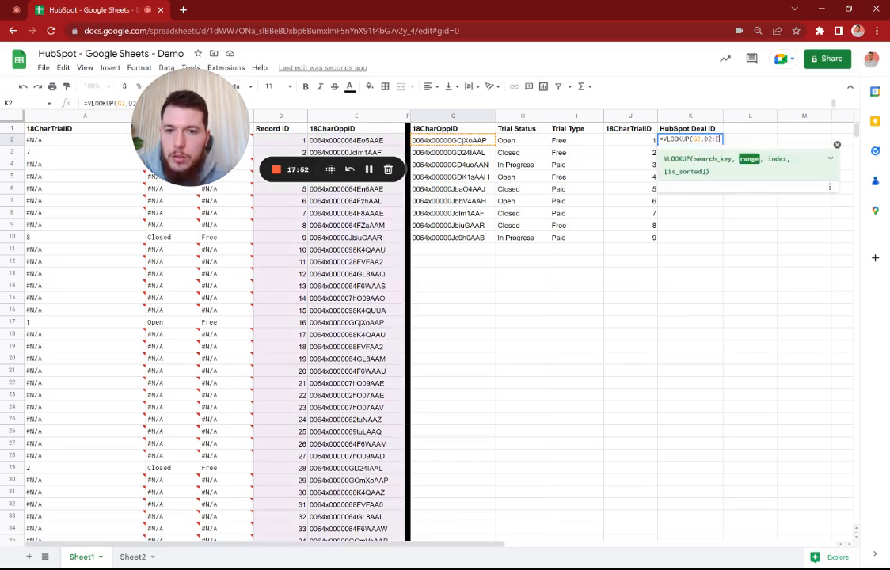
text(100)
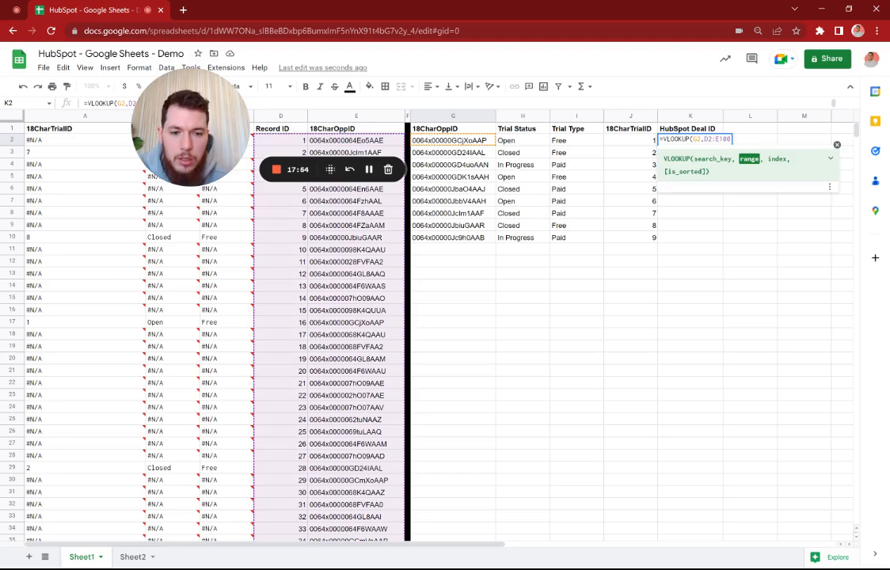
text(,)
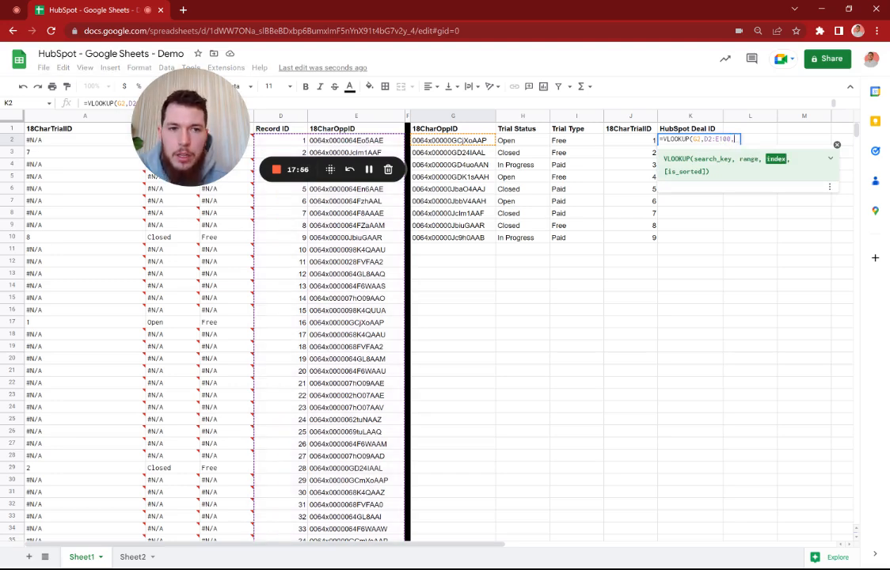
text(1)
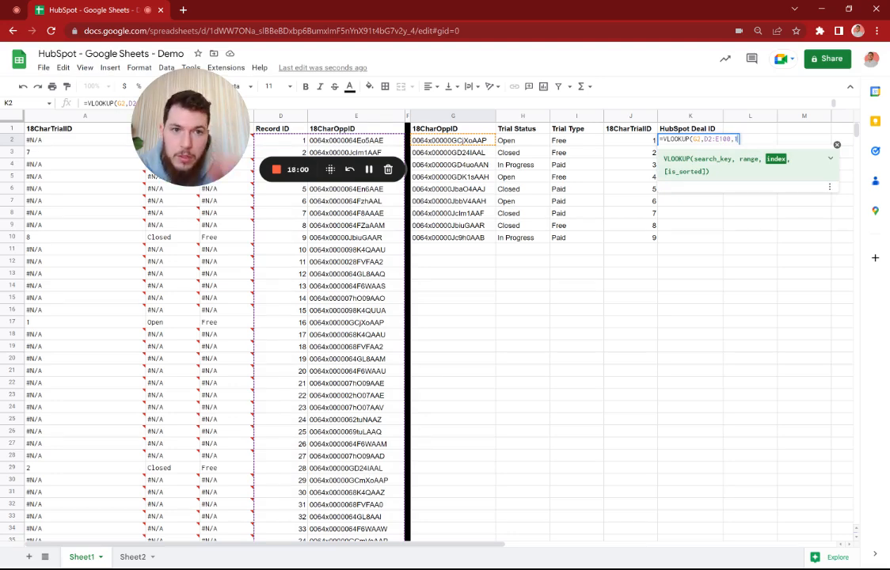
text(,False))
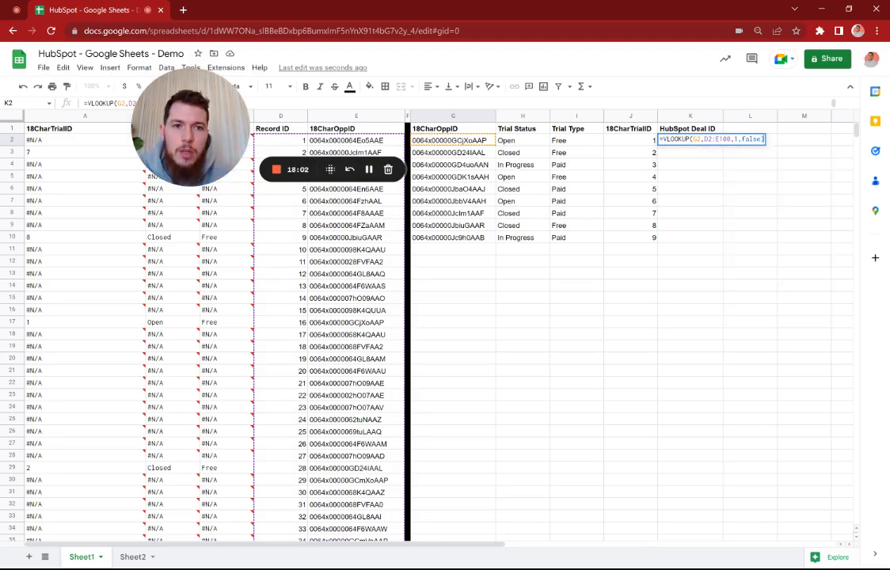
key(Return)
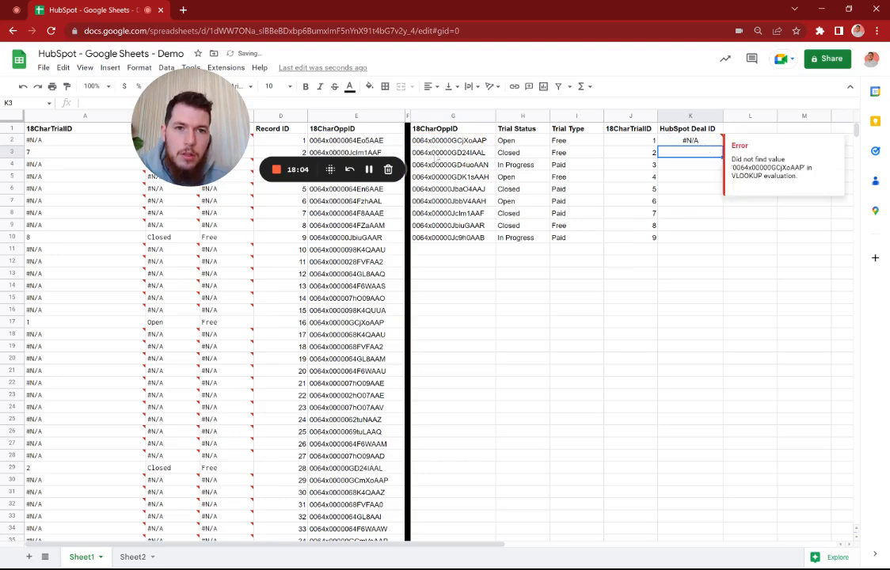
Move the Record ID column to the right of 18CharOppID in the deal data and widen the HubSpot Deal ID column
click(272, 115)
drag(271, 116, 338, 120)
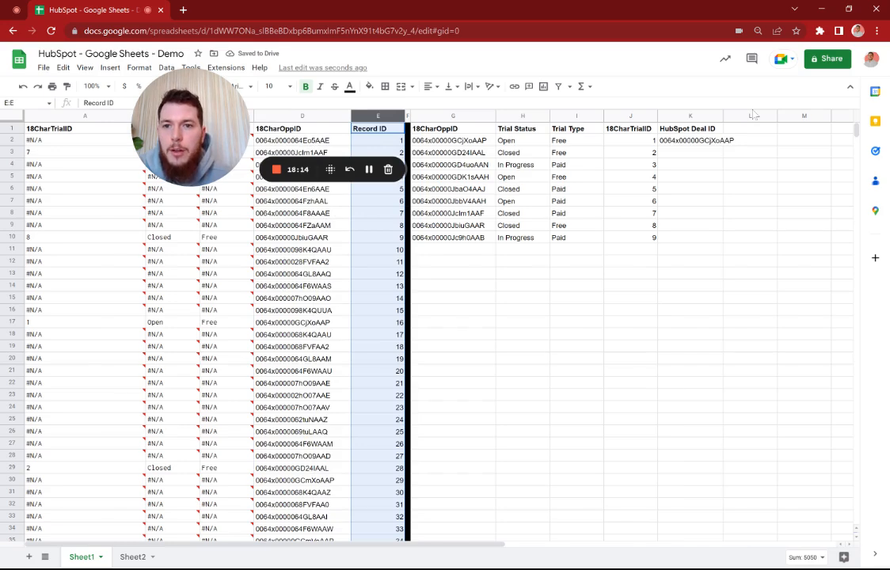
drag(687, 115, 747, 117)
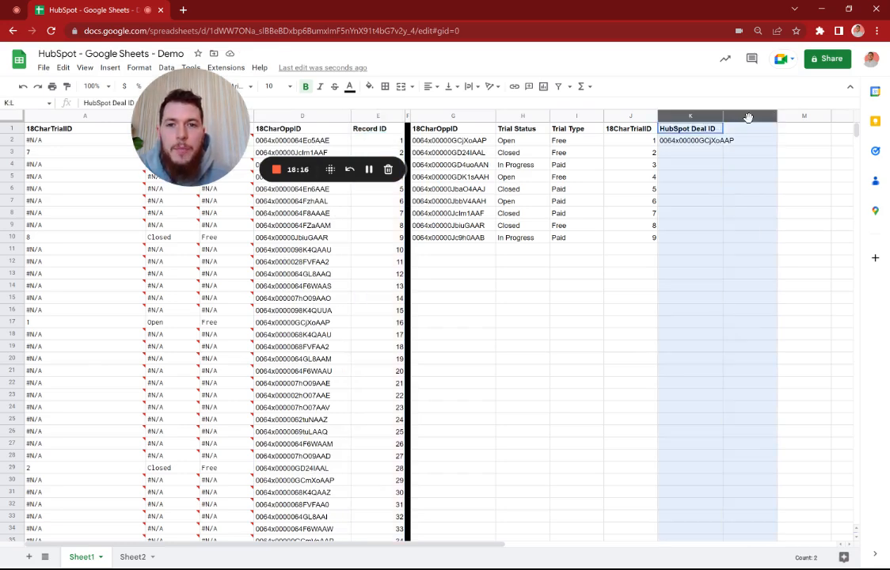
click(734, 156)
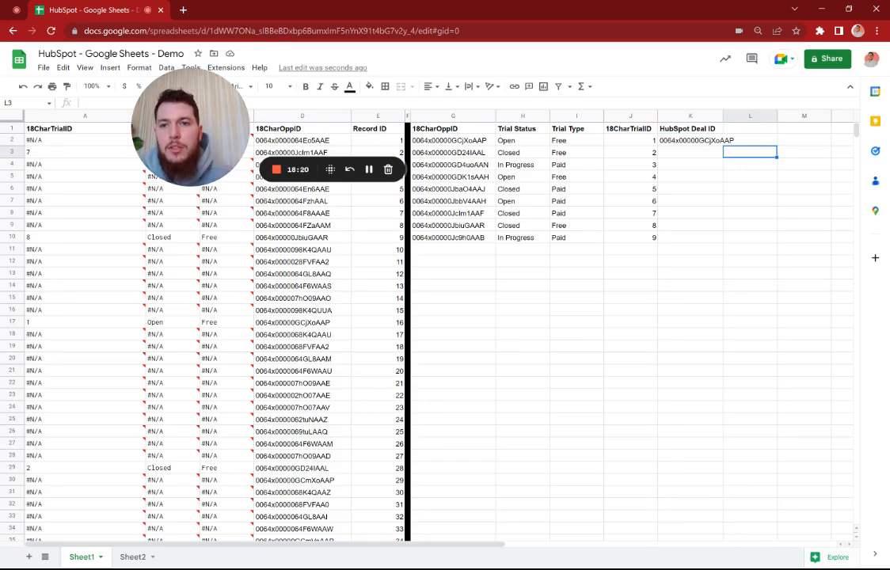
double_click(723, 116)
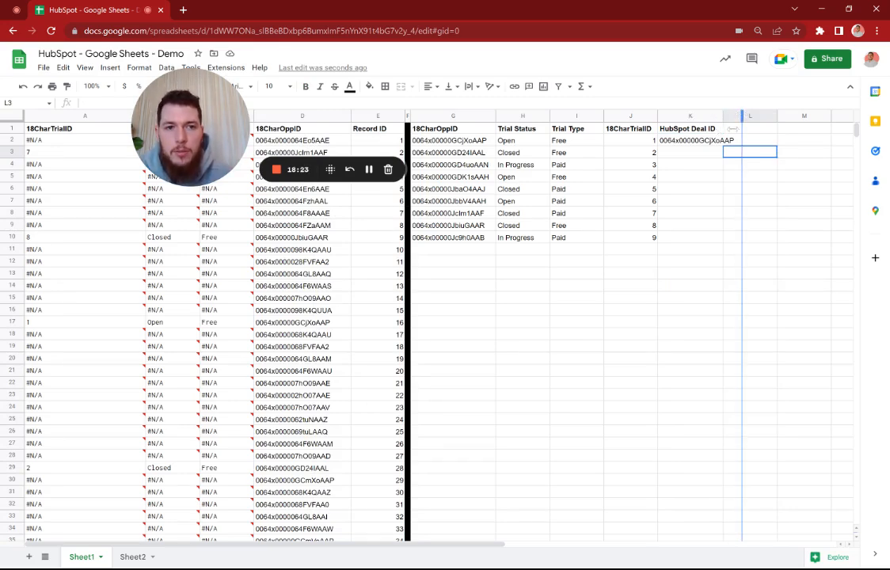
Review the VLOOKUP formula in K2 and fill it down through K10
click(696, 145)
double_click(696, 145)
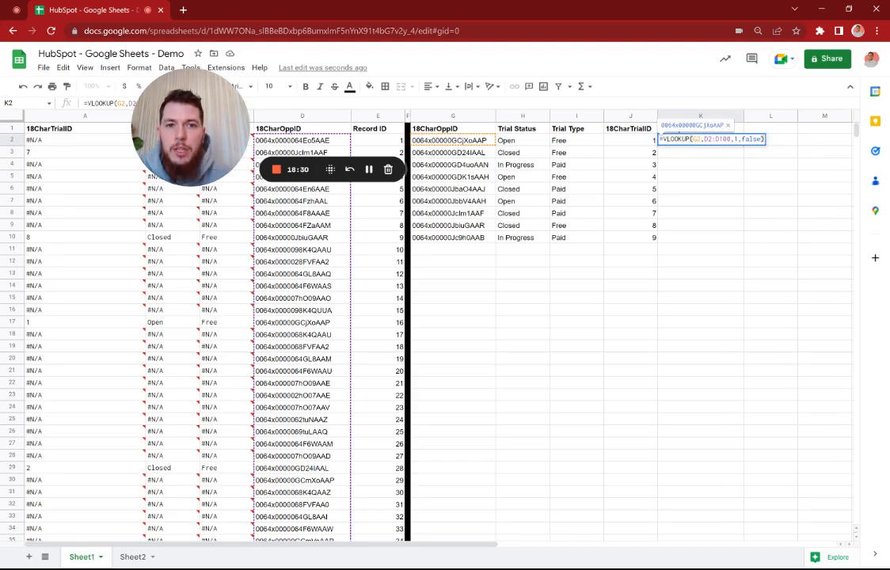
key(Return)
click(700, 141)
drag(743, 145, 734, 237)
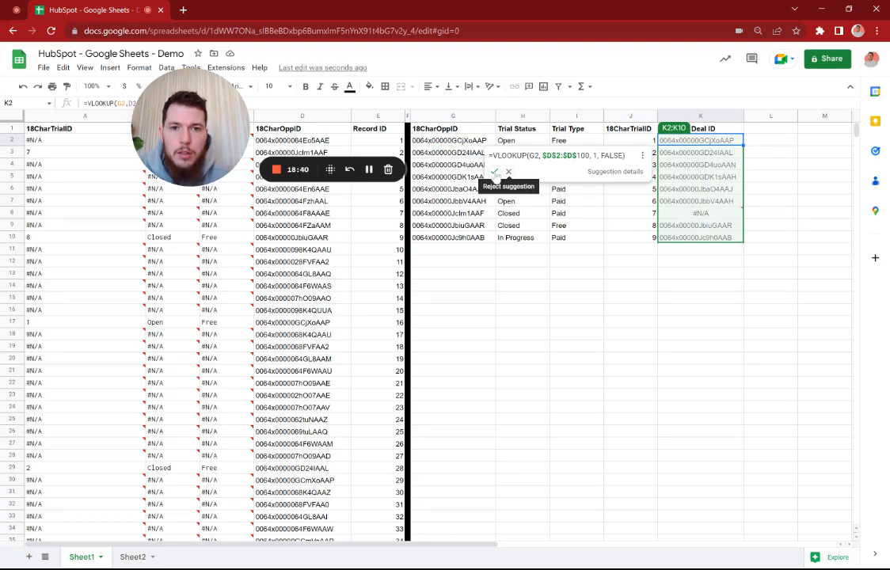
click(494, 173)
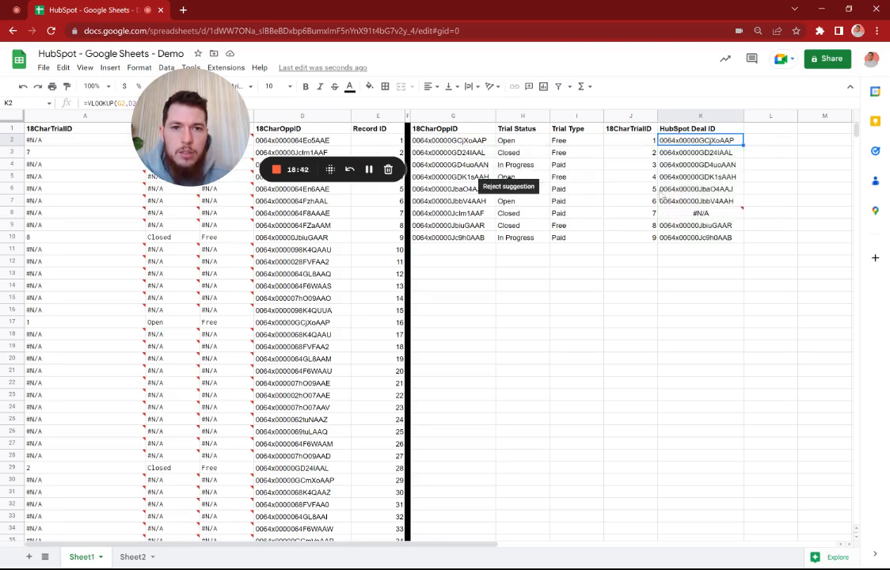
Inspect the failing lookup in K8 and lock the references in K2 as =VLOOKUP($G2,$D$2:$D$100,1,false)
double_click(711, 215)
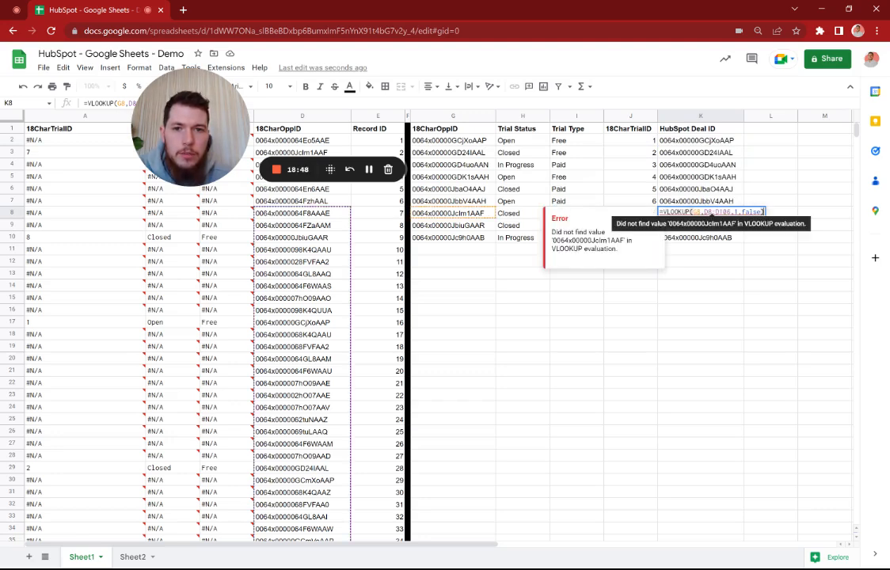
click(452, 213)
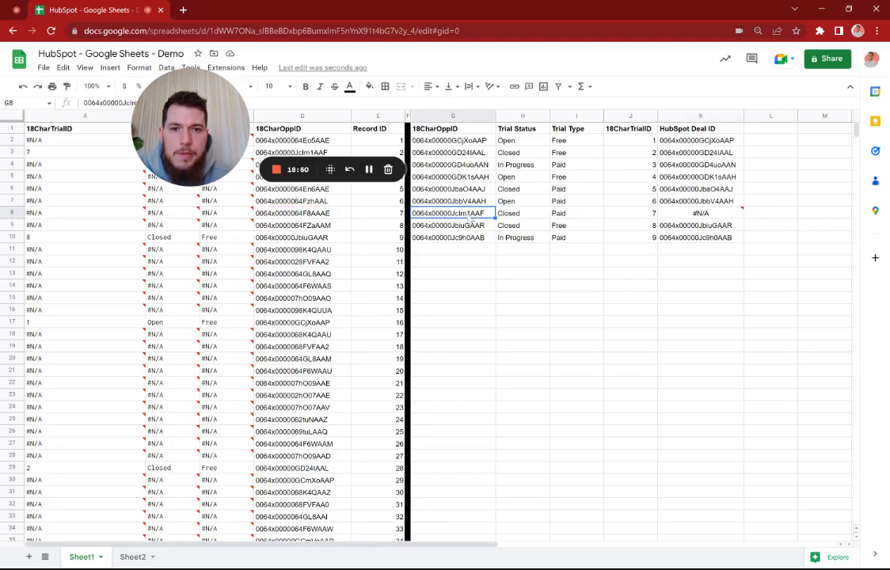
double_click(687, 141)
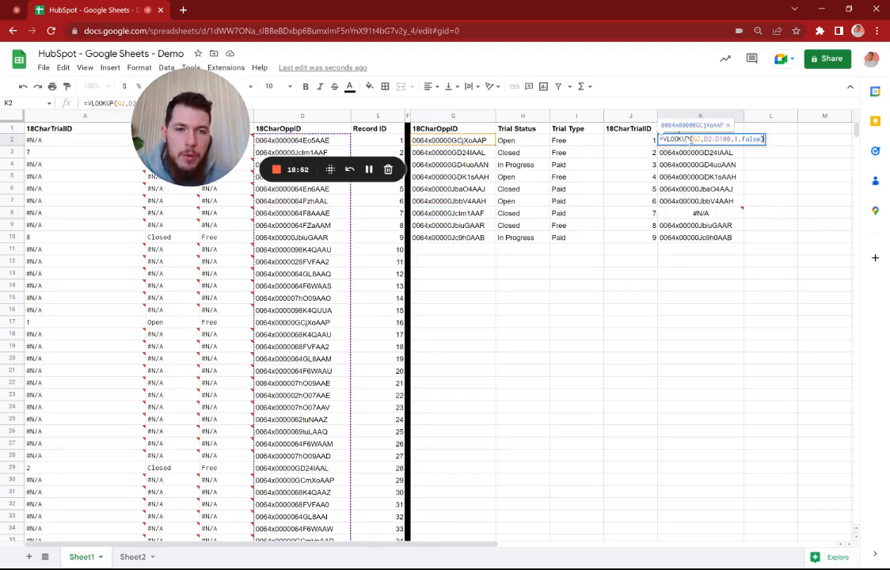
click(704, 139)
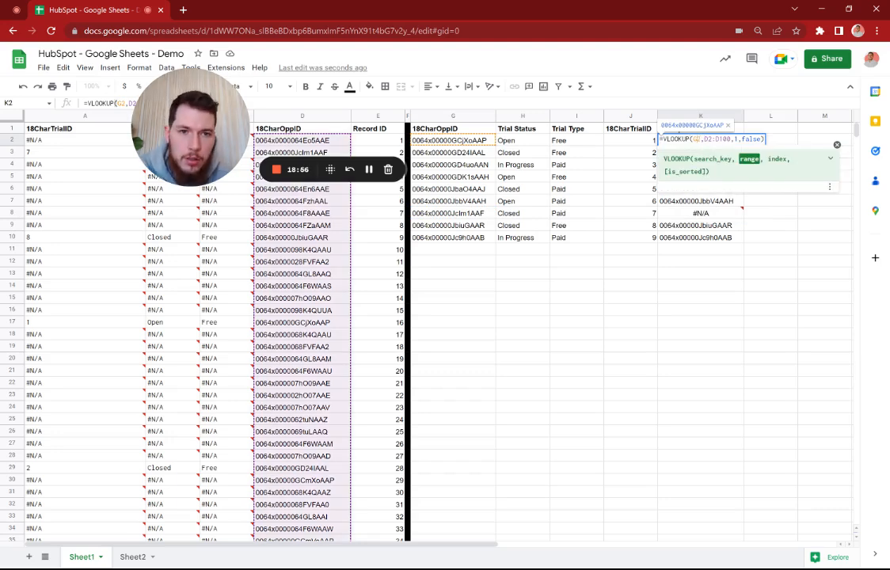
click(694, 139)
key(F4)
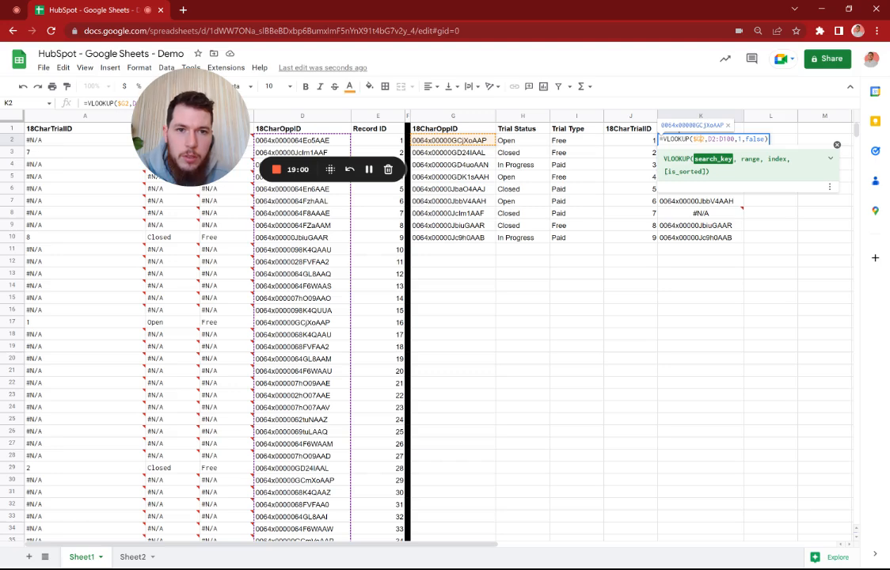
key(Right)
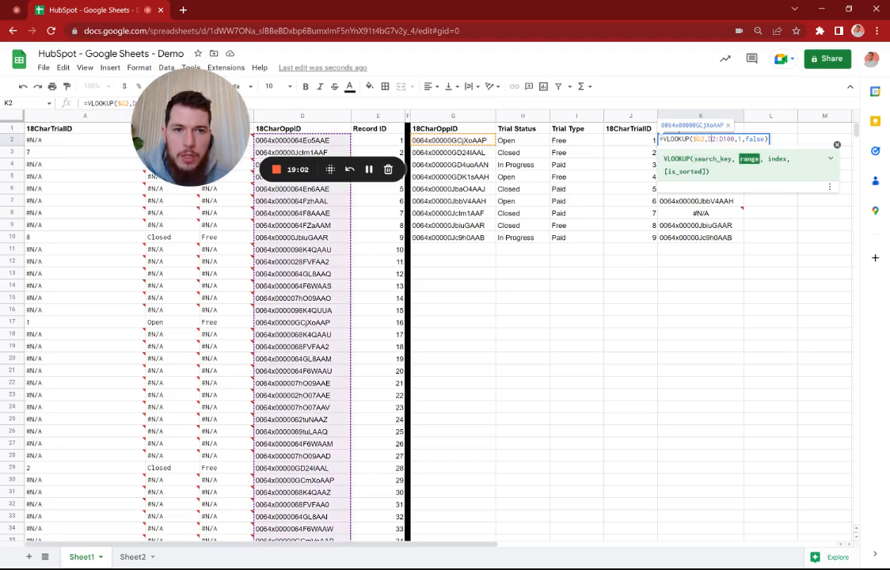
key(F4)
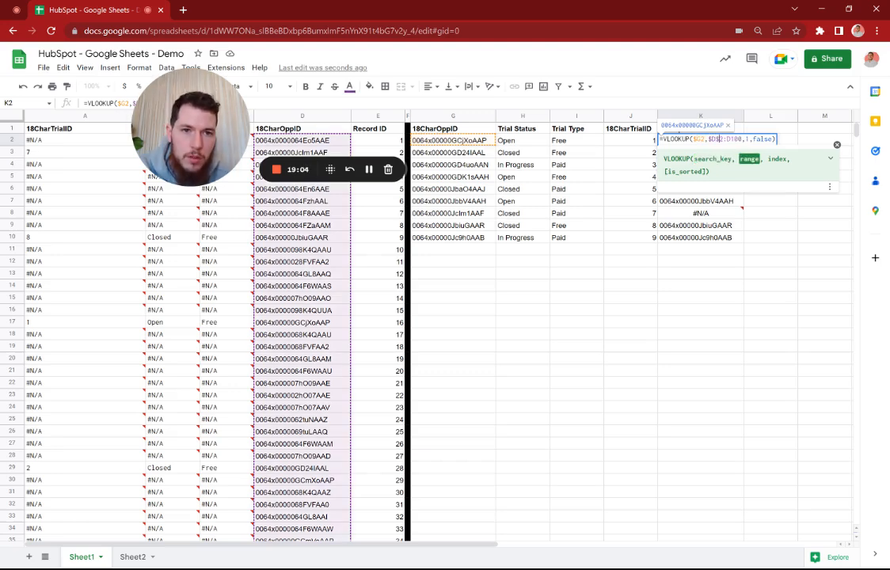
key(Right)
key(F4)
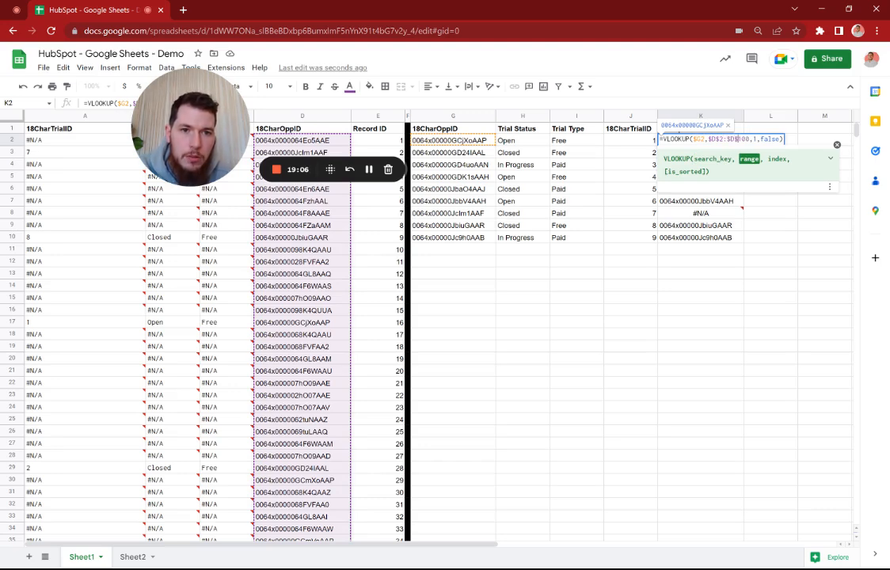
click(768, 228)
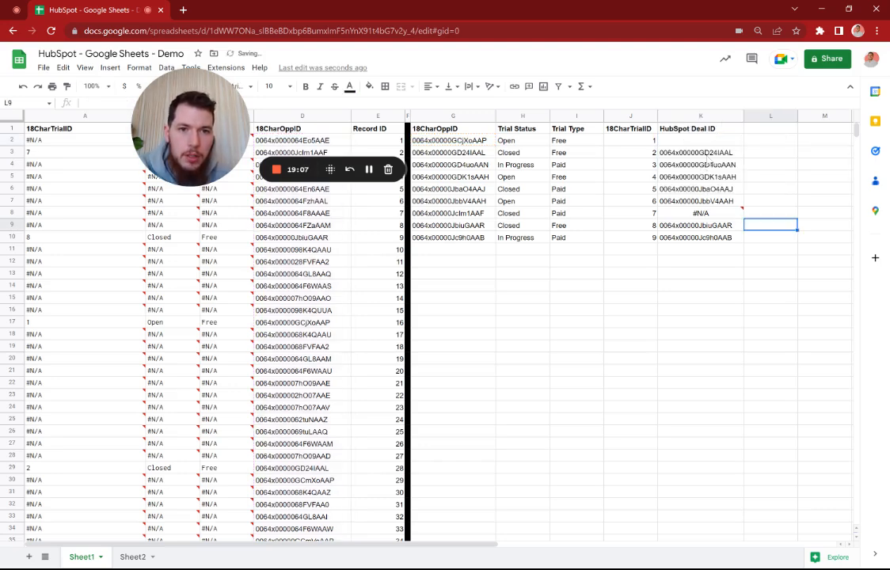
Compare the formulas in K3 and K8 and search the sheet for the 18CharOppID from G8
double_click(705, 153)
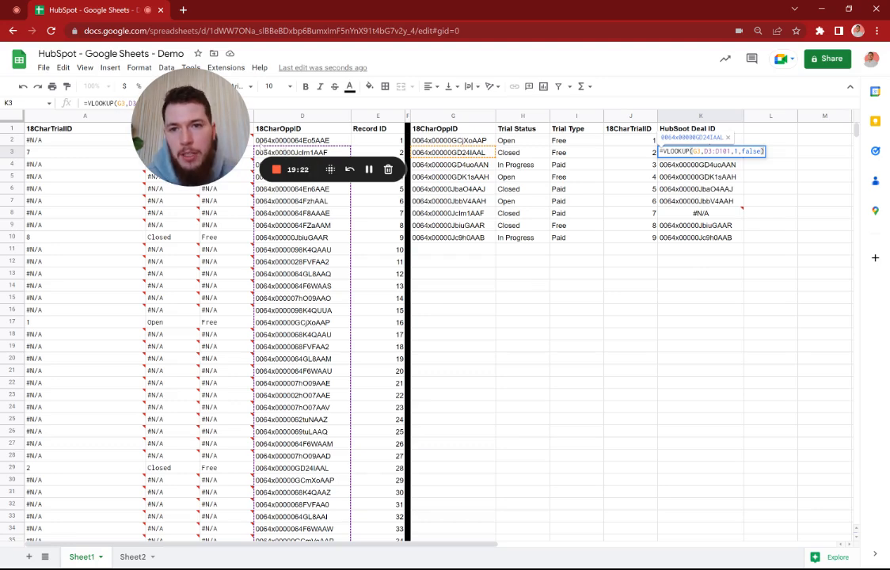
double_click(701, 214)
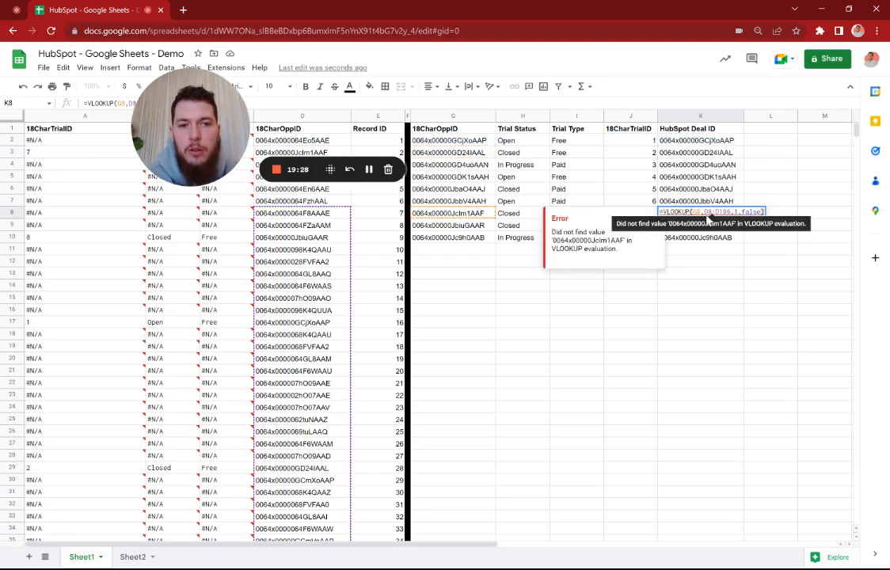
click(788, 287)
key(ctrl+f)
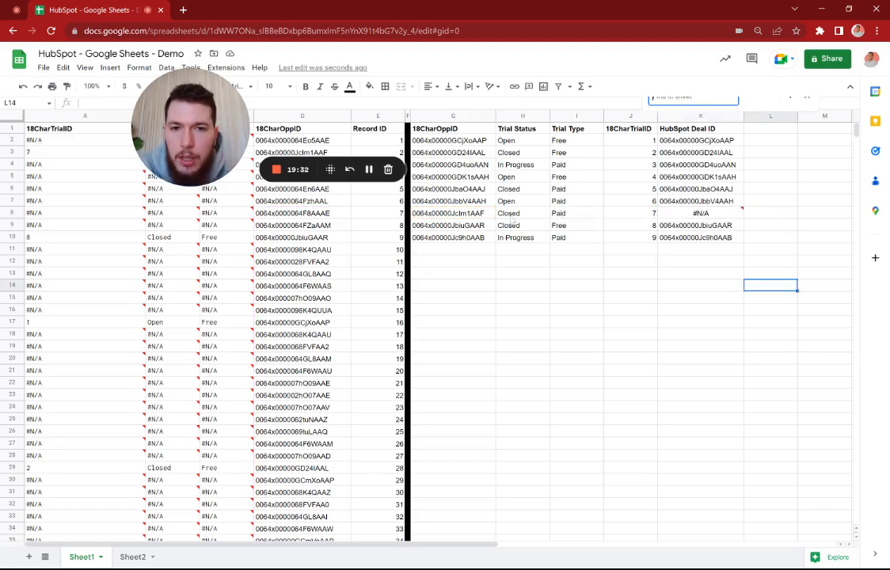
click(475, 214)
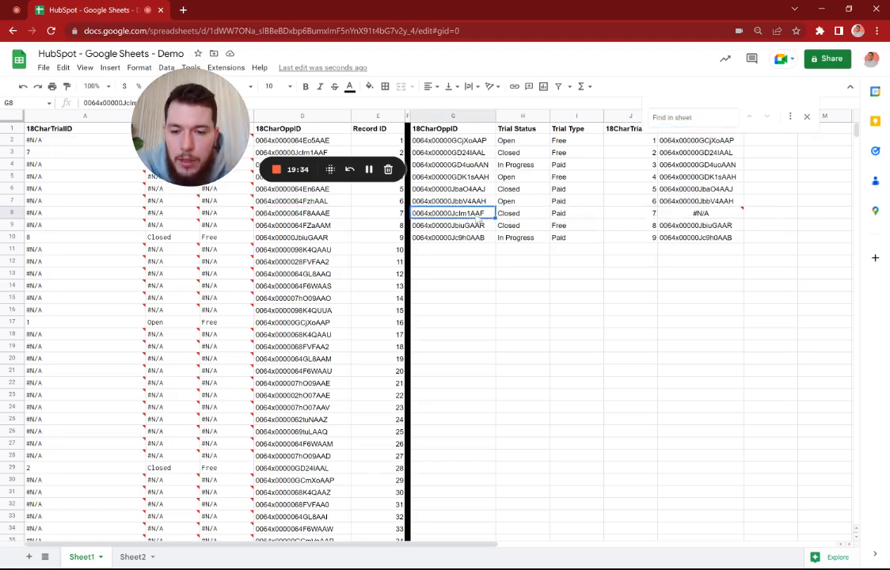
click(686, 119)
text(0064x00000Jclm1AAF)
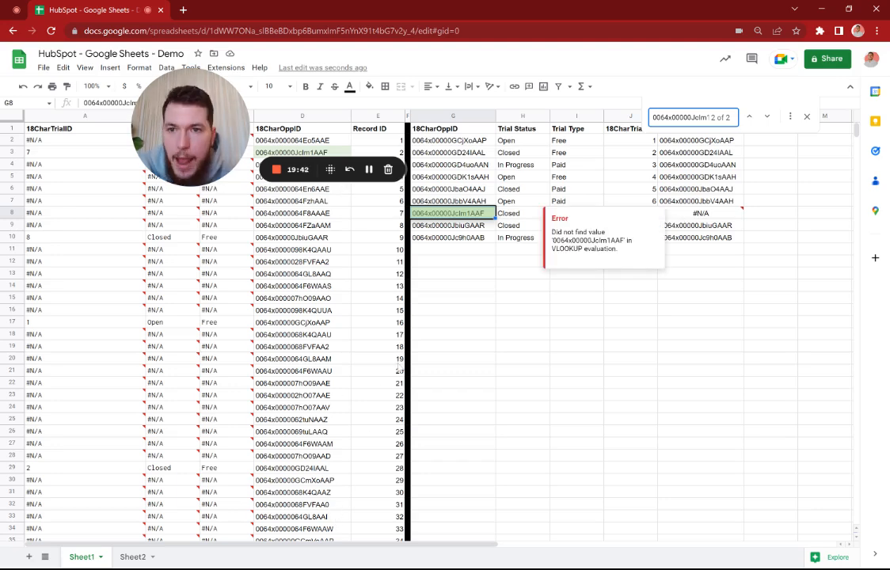
click(807, 116)
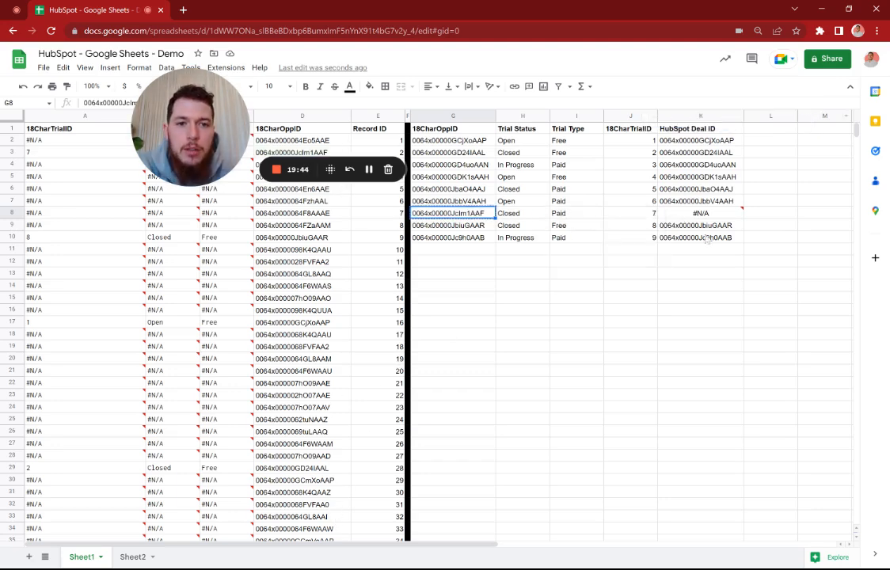
Accept the suggested formula =VLOOKUP(G2, $D$2:$D$100, 1, FALSE) for K2:K10
click(714, 214)
click(729, 143)
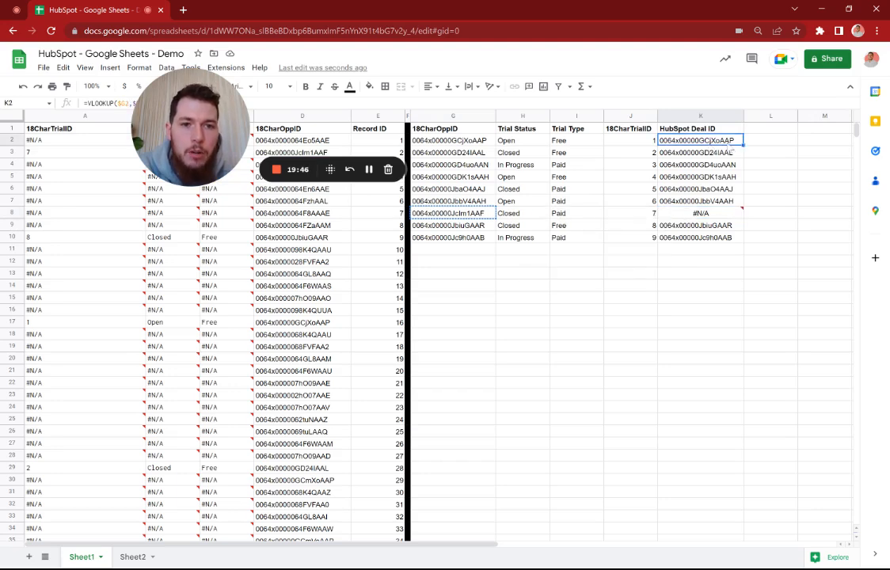
drag(734, 240, 733, 240)
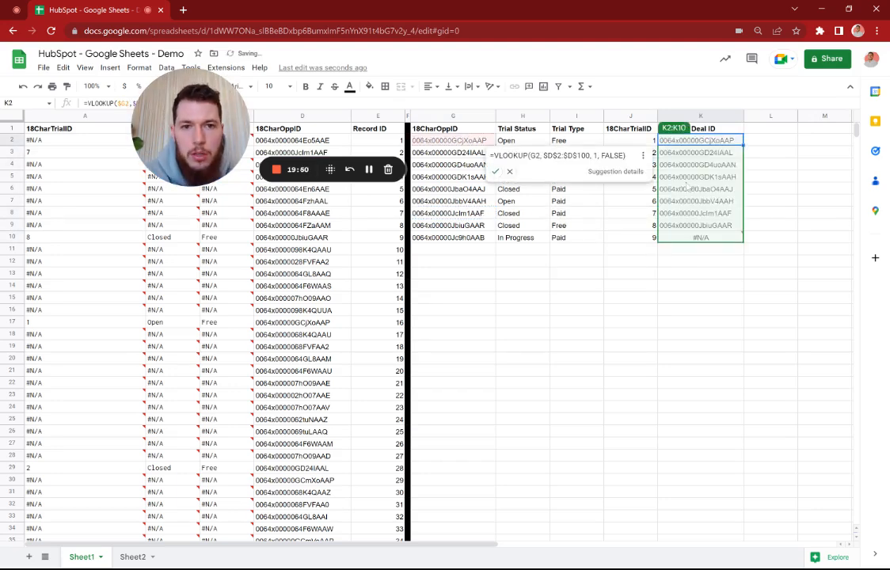
click(497, 171)
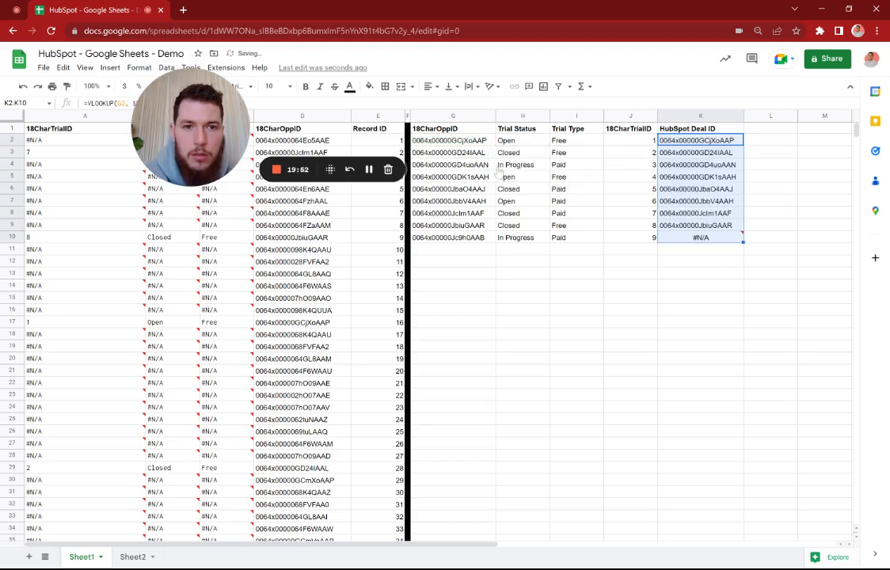
Try to fix the lookup formula in K10 by removing the spaces before its index and FALSE arguments
double_click(697, 237)
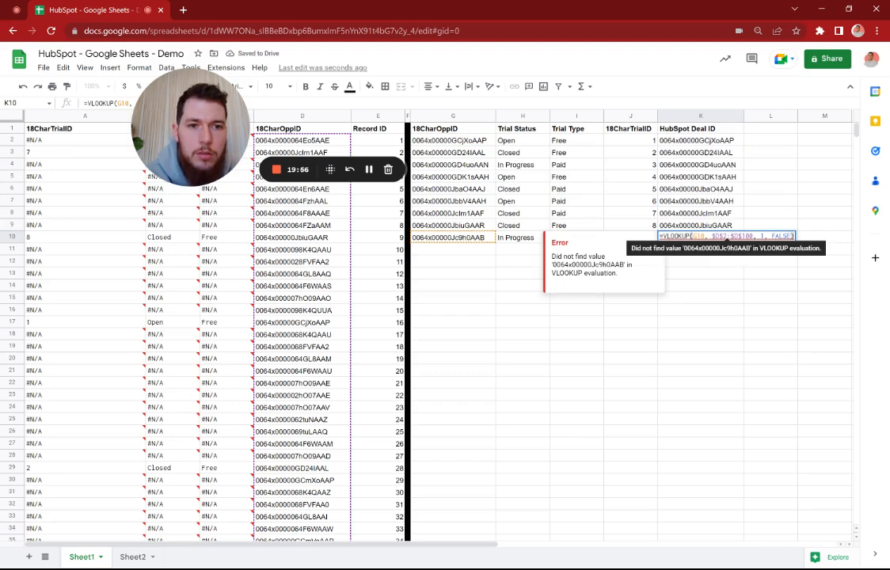
click(760, 236)
key(BackSpace)
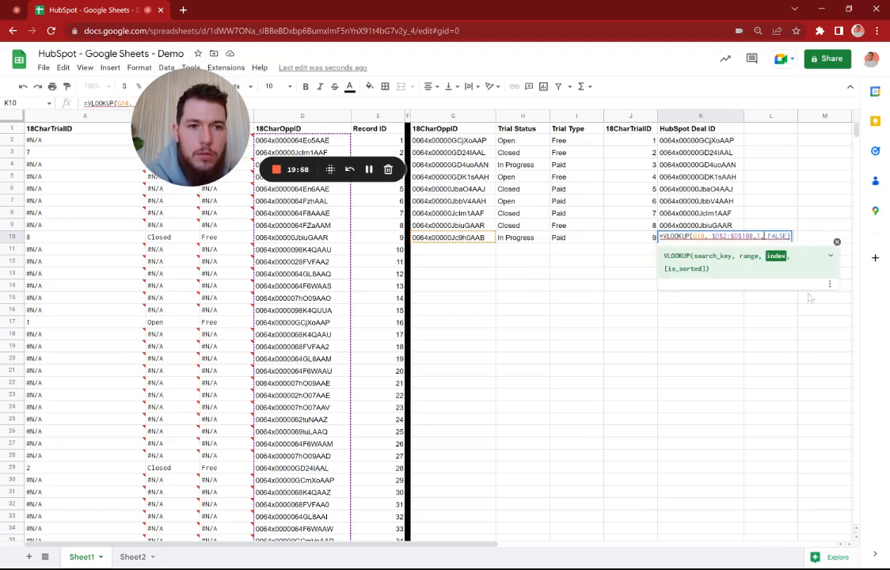
key(Right)
key(Right)
key(BackSpace)
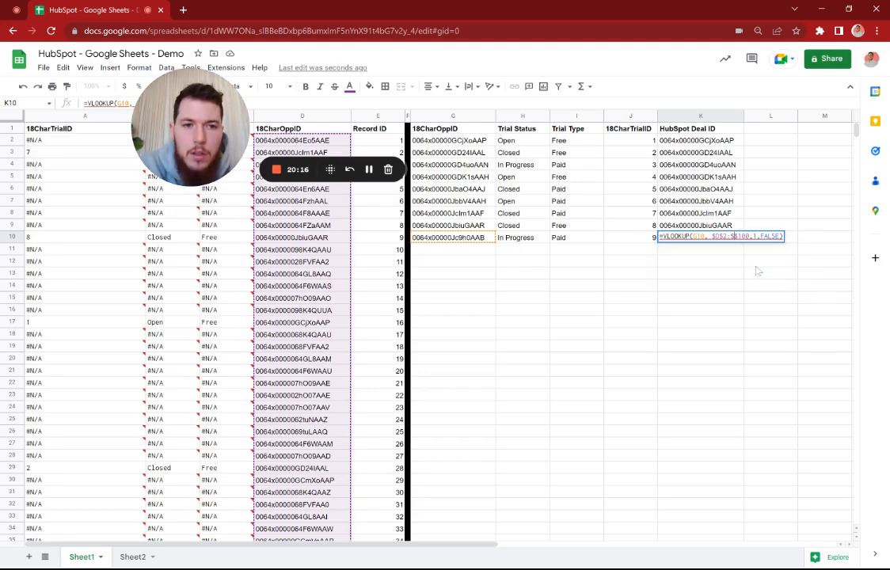
key(Return)
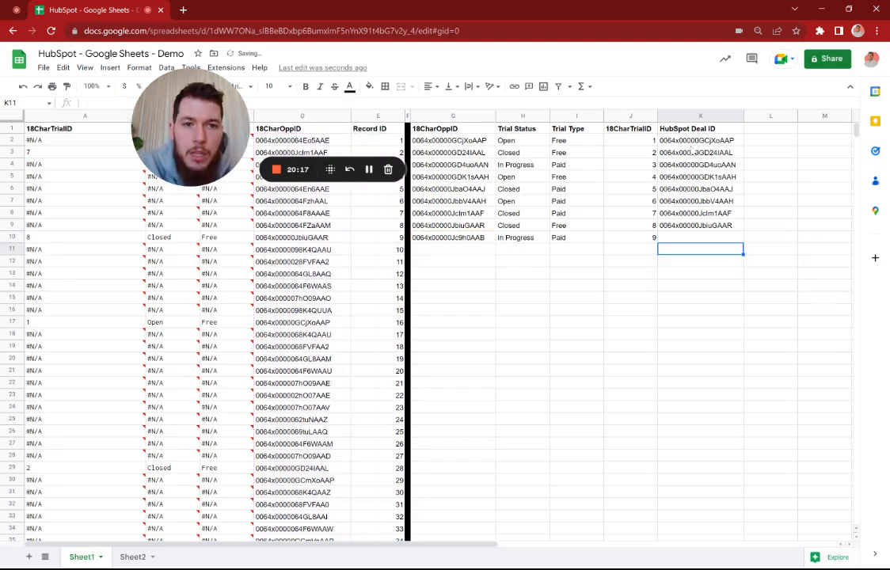
Change the formula in K2 to =VLOOKUP(G2, $D$2:$E$100, 2, FALSE) and fill it down through K10
double_click(693, 144)
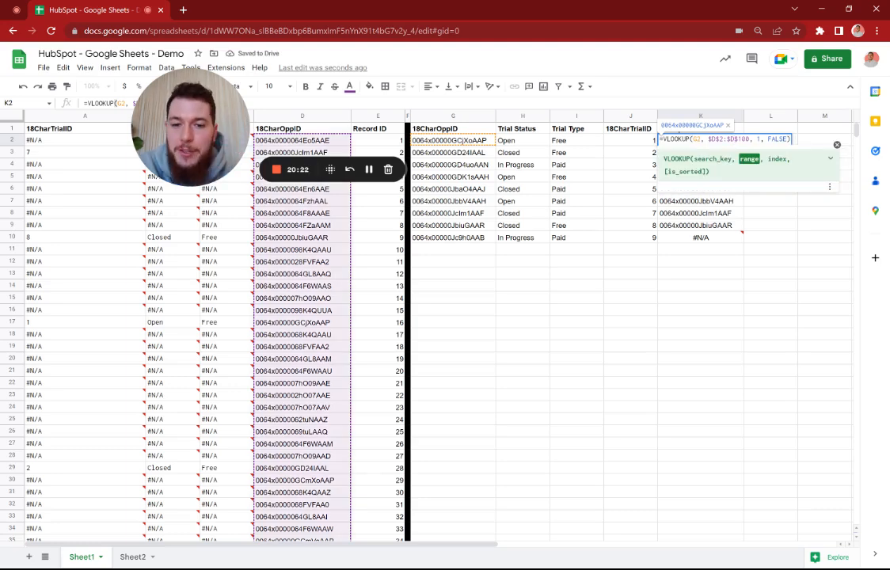
key(BackSpace)
text(E)
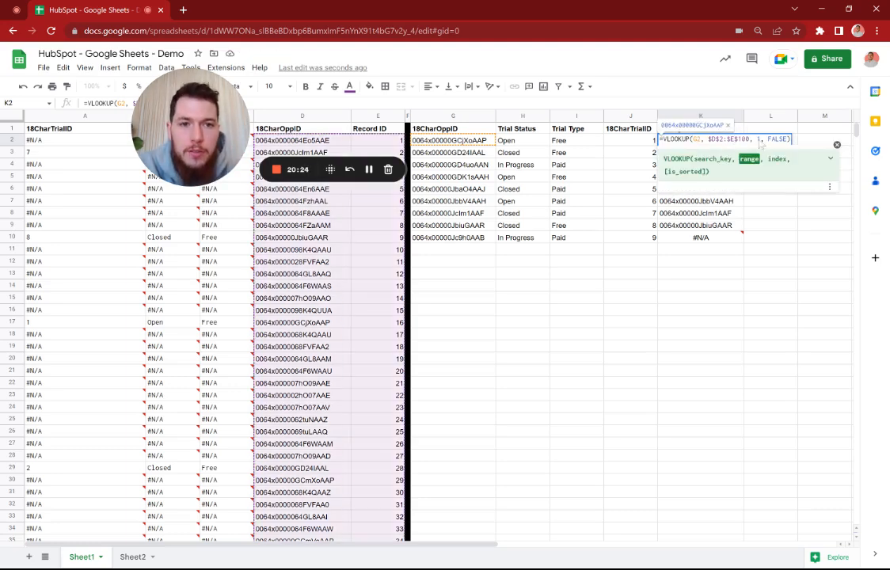
click(761, 141)
key(BackSpace)
text(2)
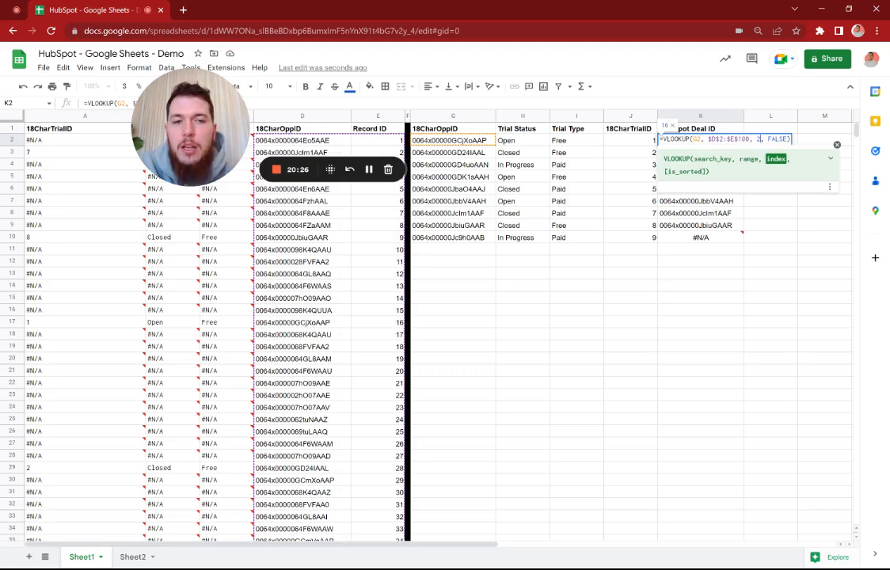
key(Return)
click(722, 141)
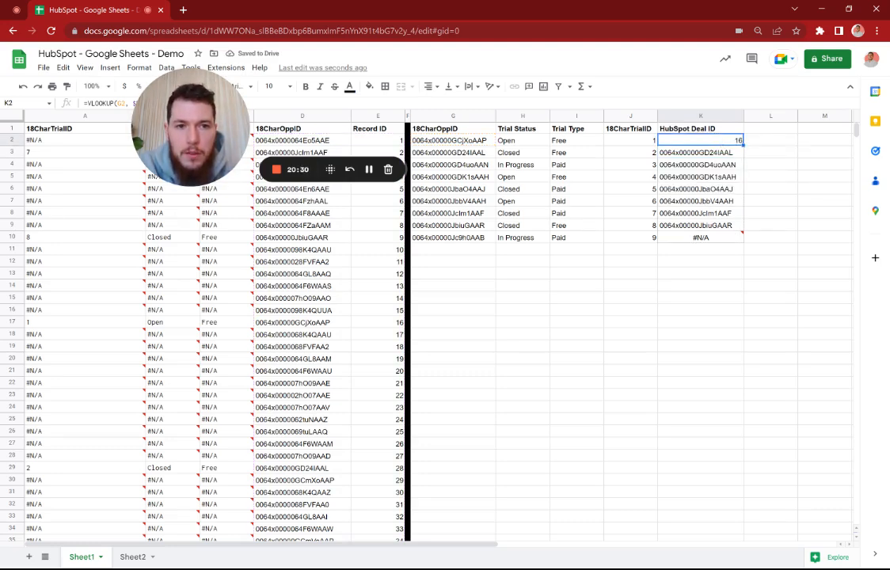
double_click(743, 146)
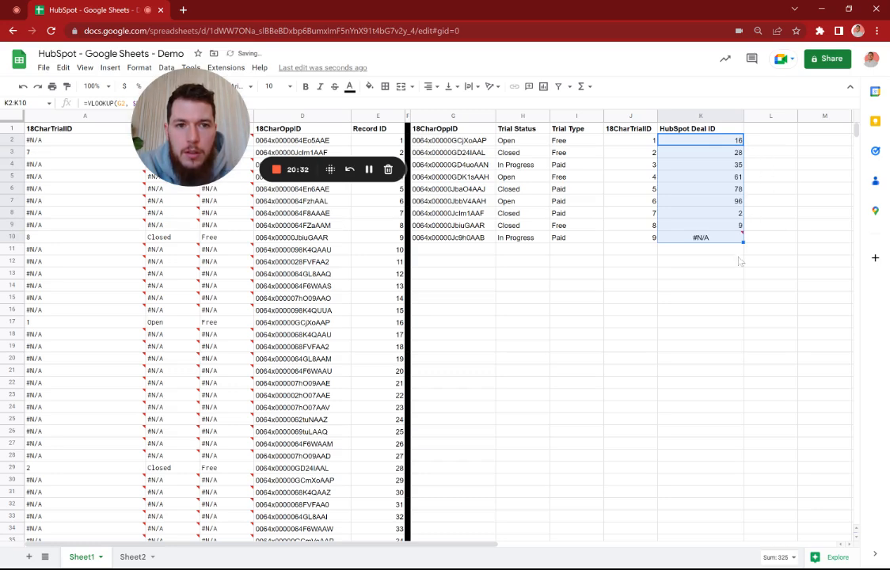
Inspect the K10 formula, search the sheet for the 18CharOppID from G10, and examine its matching row in the deal data
double_click(713, 239)
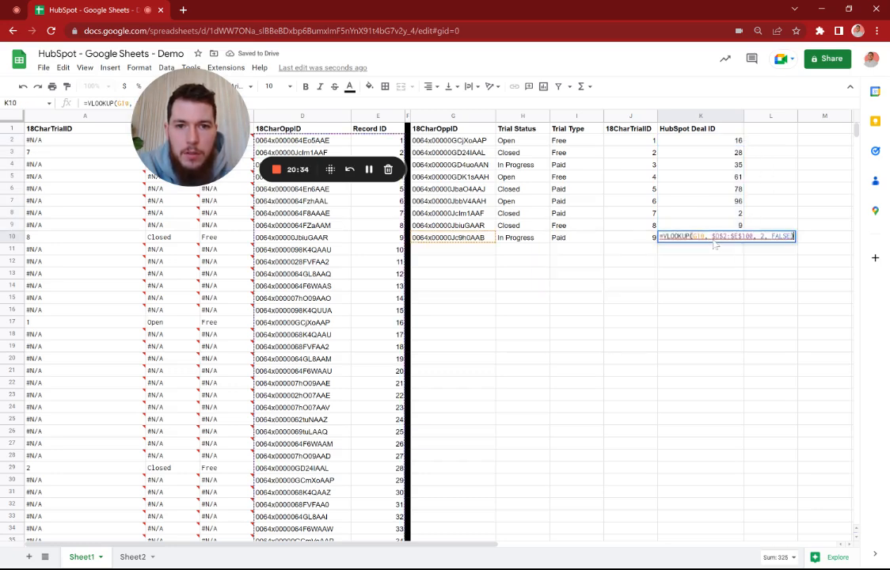
key(Escape)
click(485, 239)
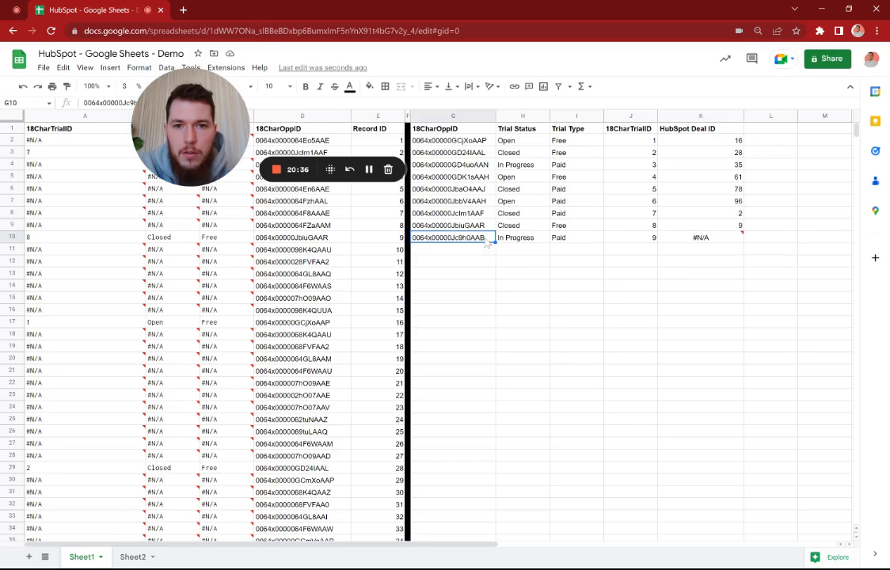
double_click(485, 239)
drag(485, 238, 384, 239)
key(ctrl+c)
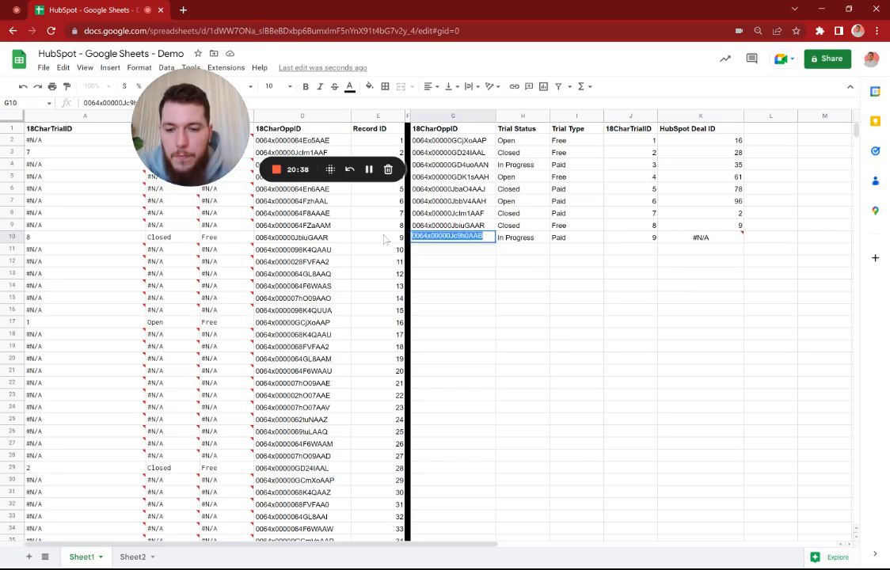
key(ctrl+f)
key(ctrl+v)
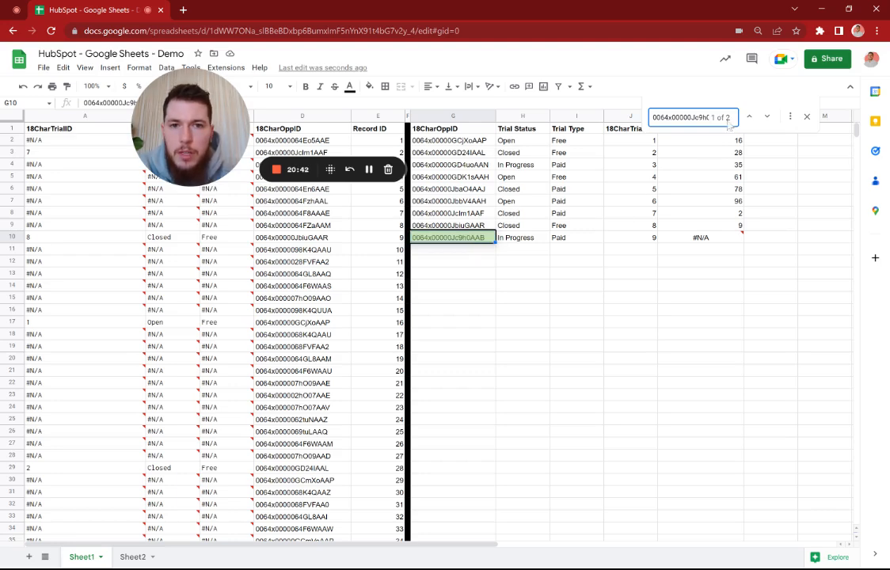
click(766, 117)
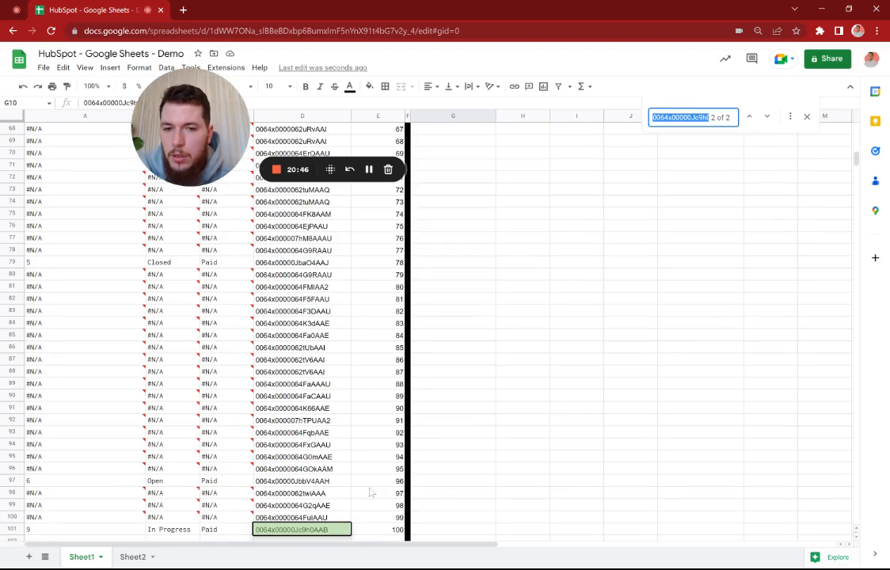
scroll(370, 489, down, 3)
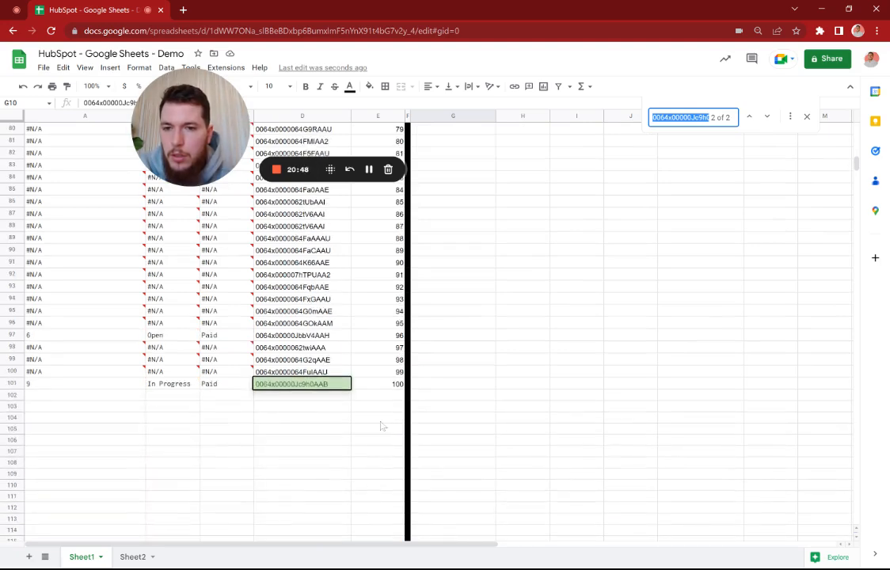
scroll(317, 332, up, 2)
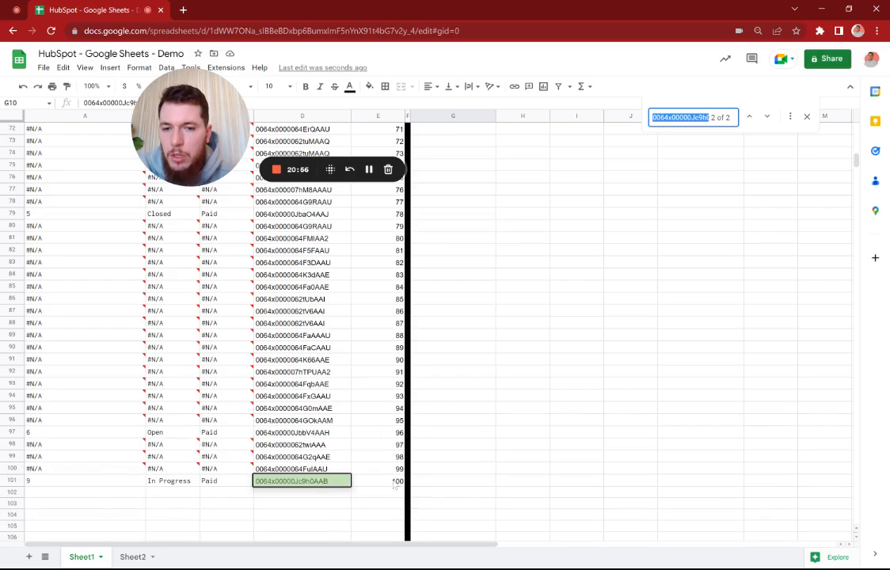
scroll(536, 240, up, 15)
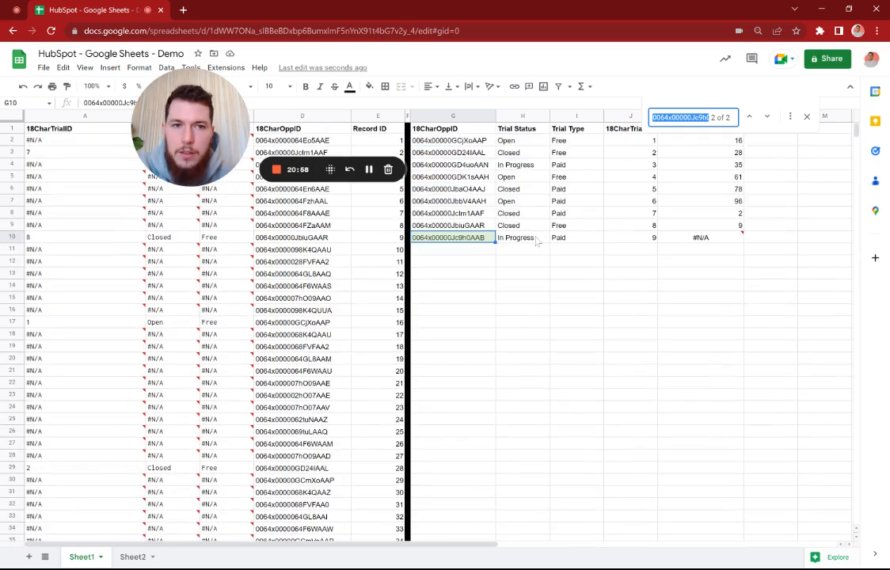
Extend the VLOOKUP range in K10 to $D$2:$E$101 and close the sheet search
double_click(698, 237)
key(Escape)
double_click(700, 242)
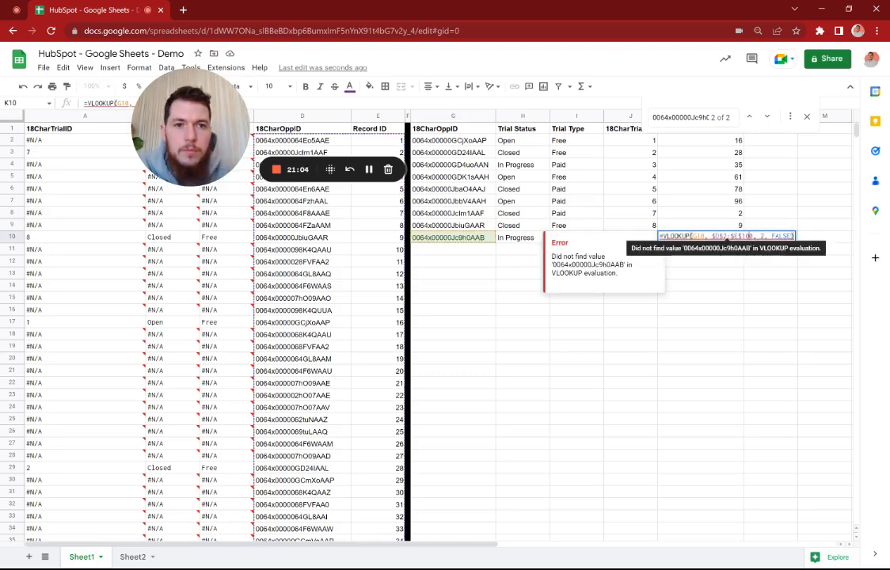
click(751, 237)
key(BackSpace)
text(1)
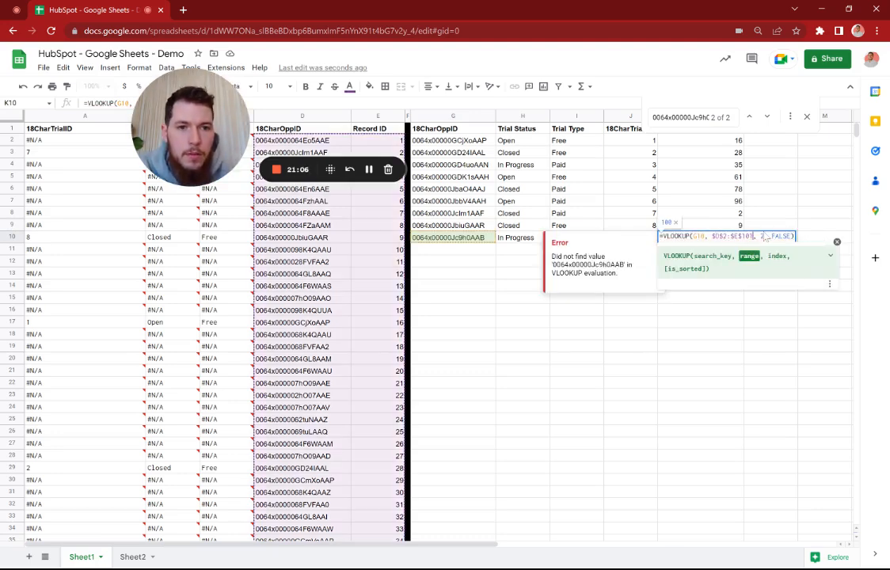
key(Return)
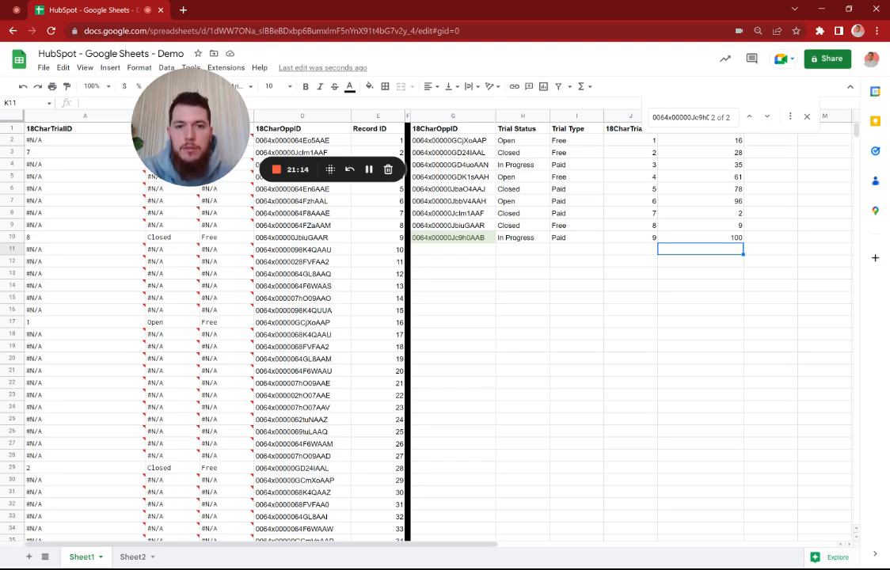
click(806, 117)
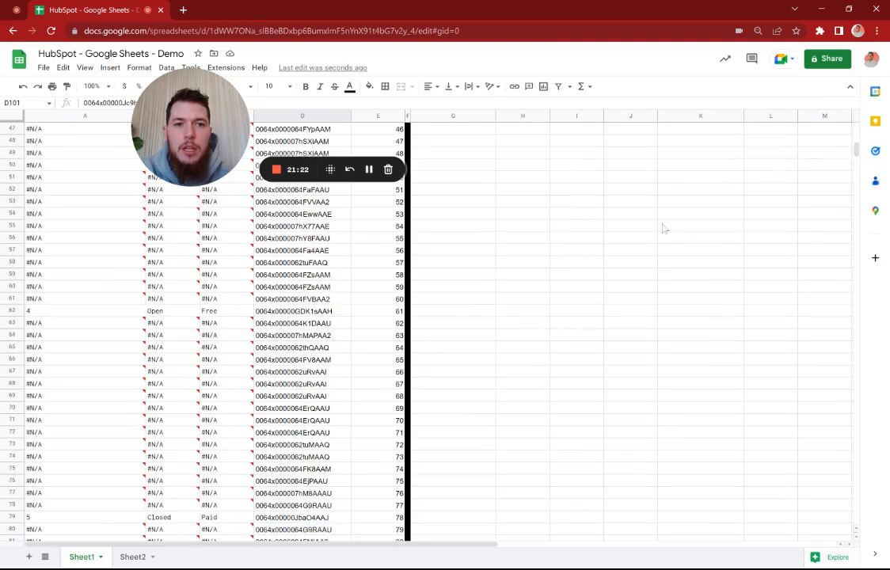
Try overwriting the 18CharOppID in D29 with the one from G2, inspect the K3 lookup formula, and undo the overwrite
scroll(664, 228, up, 10)
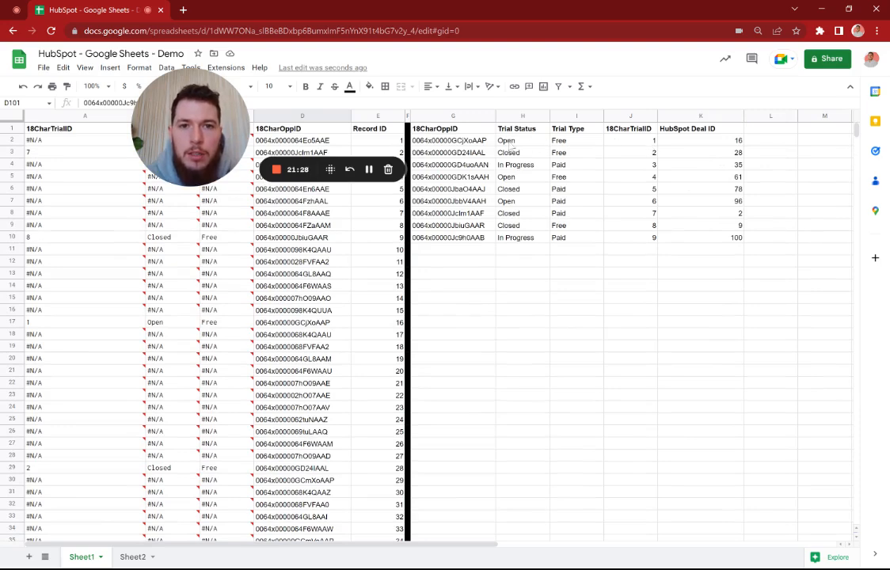
click(481, 145)
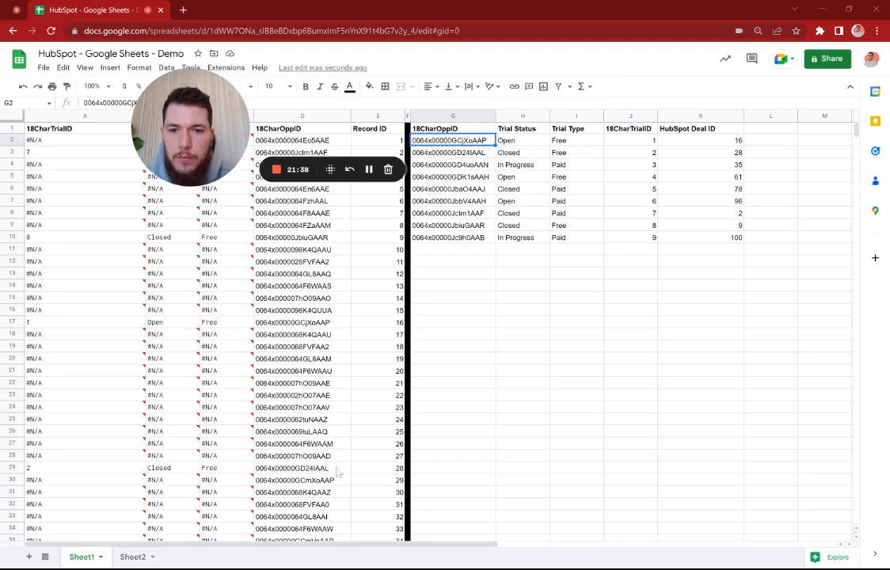
click(311, 472)
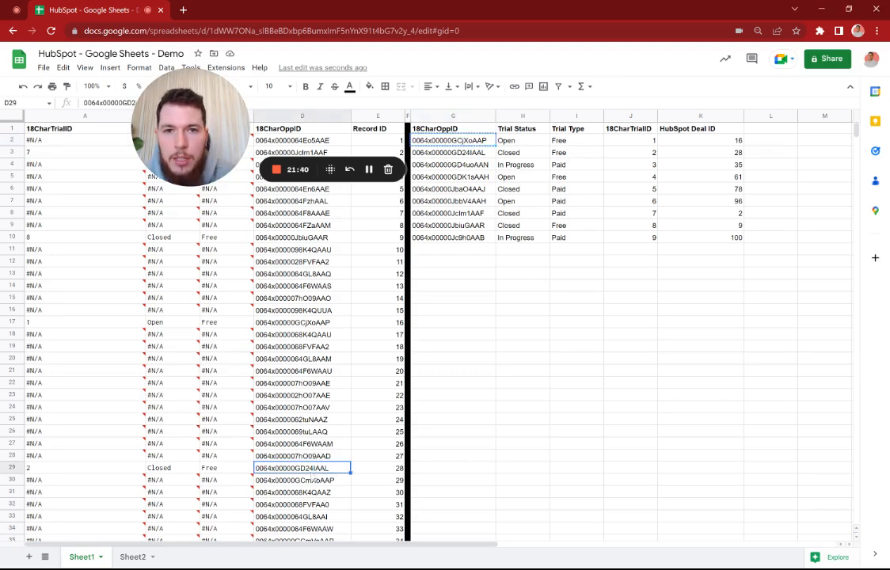
text(0064x00000GCjXoAAP)
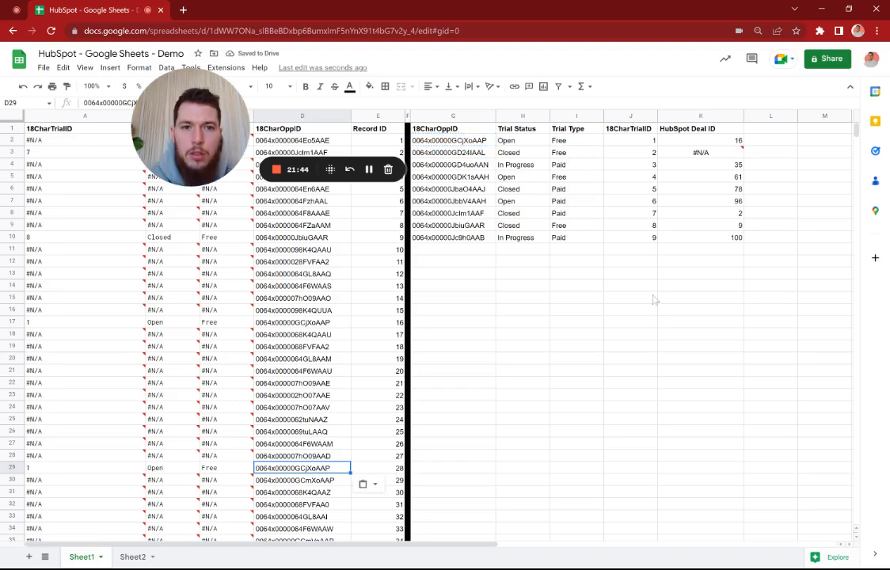
click(704, 141)
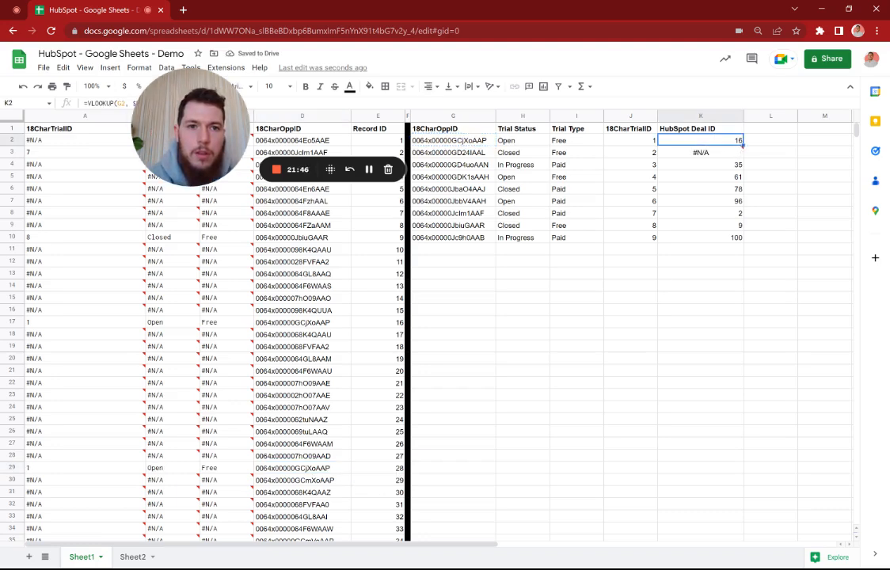
shift+click(701, 152)
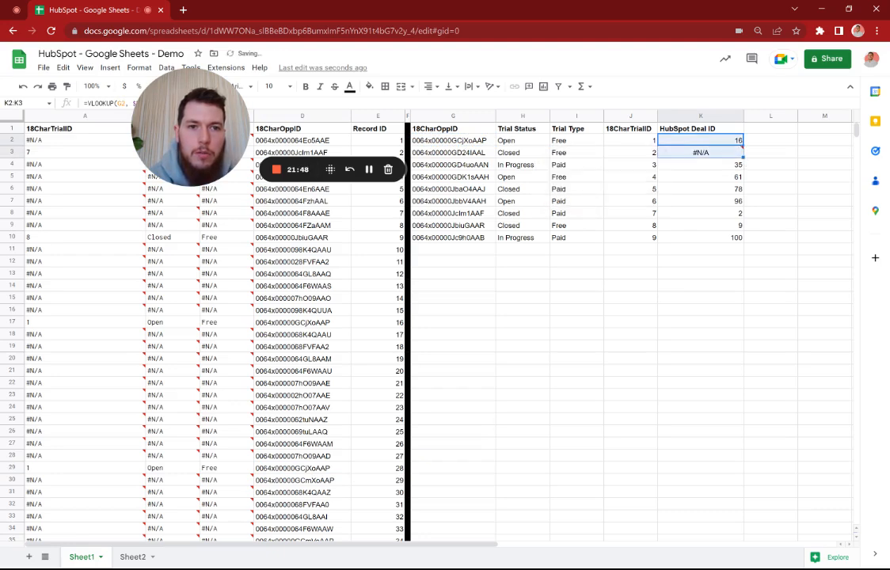
double_click(700, 152)
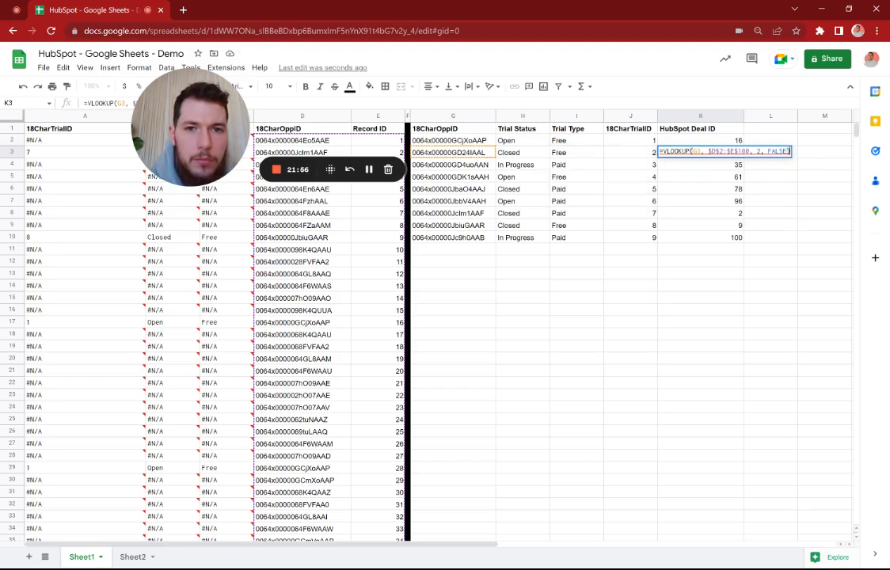
click(669, 290)
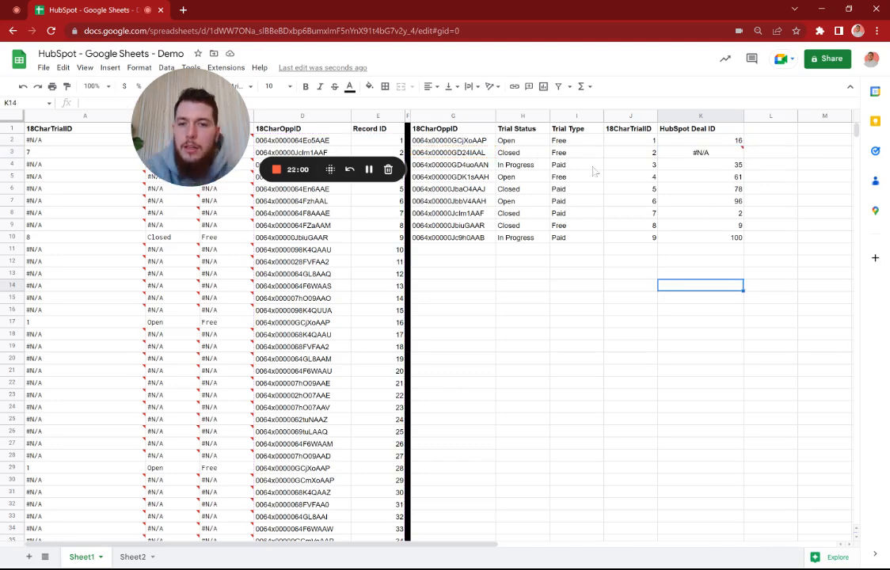
click(701, 140)
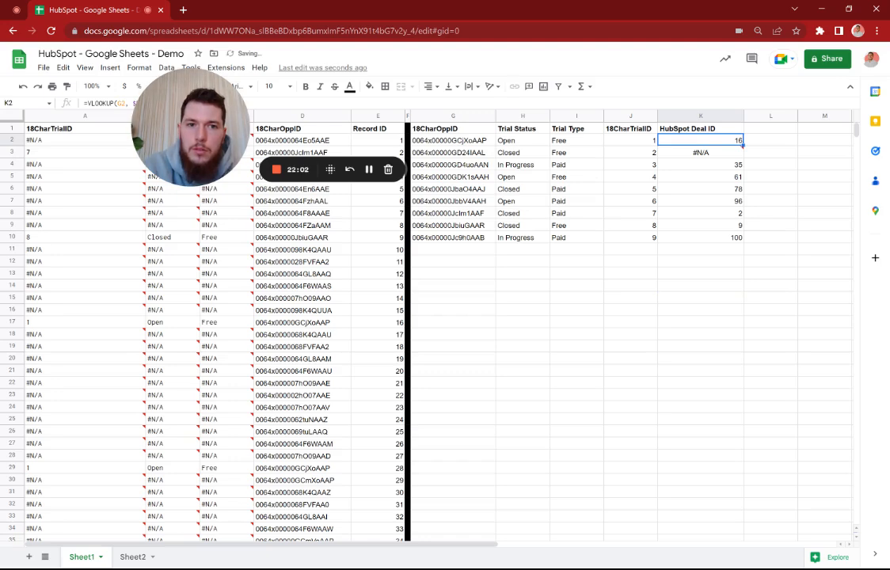
key(ctrl+z)
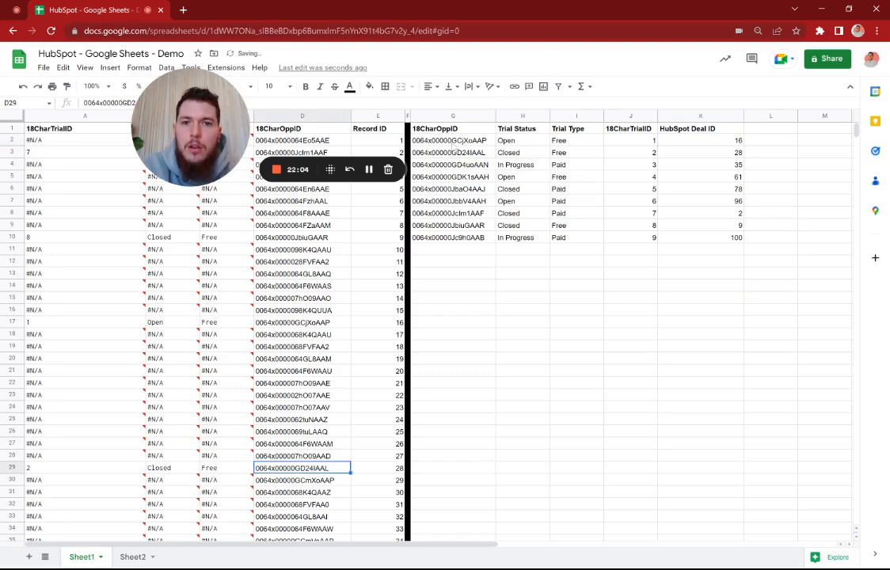
Copy the 18CharOppID from G2 into G3 so two trials share the same deal
click(456, 145)
key(ctrl+c)
click(451, 152)
key(ctrl+v)
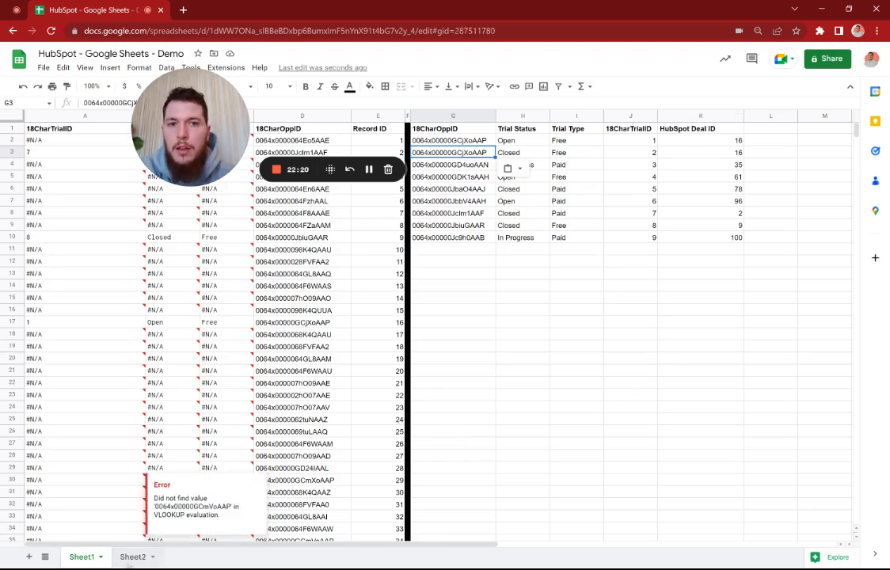
Copy the trial table G1:K10 from Sheet1 and clear the existing data in A2:E10 on Sheet2
click(132, 556)
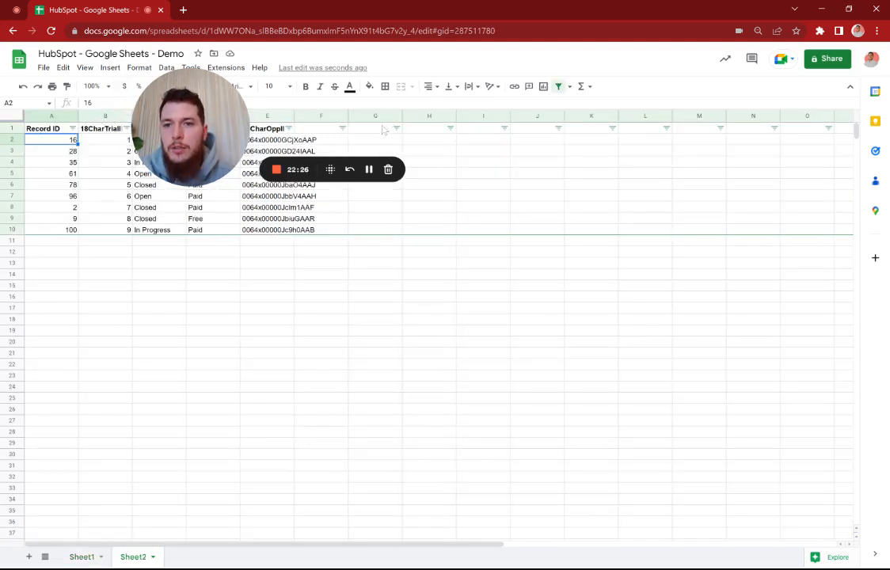
click(86, 559)
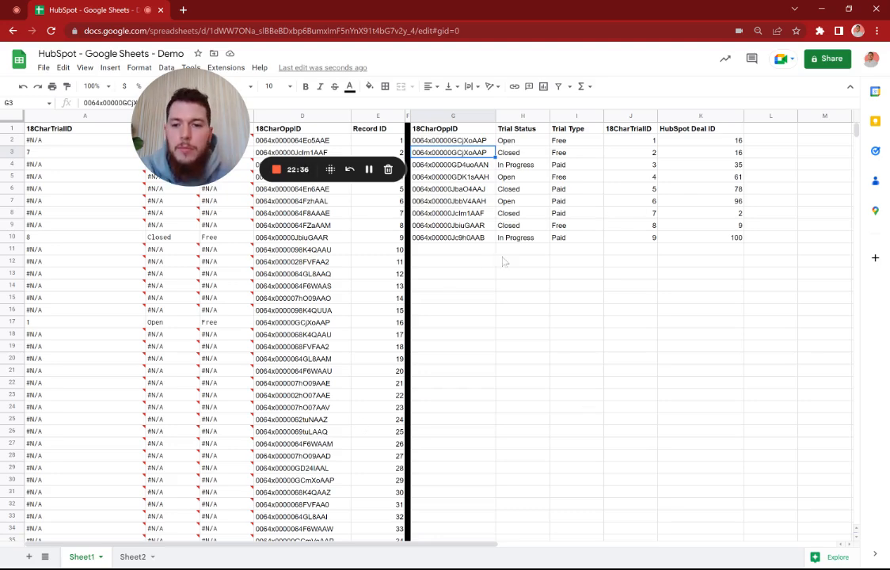
drag(462, 129, 686, 239)
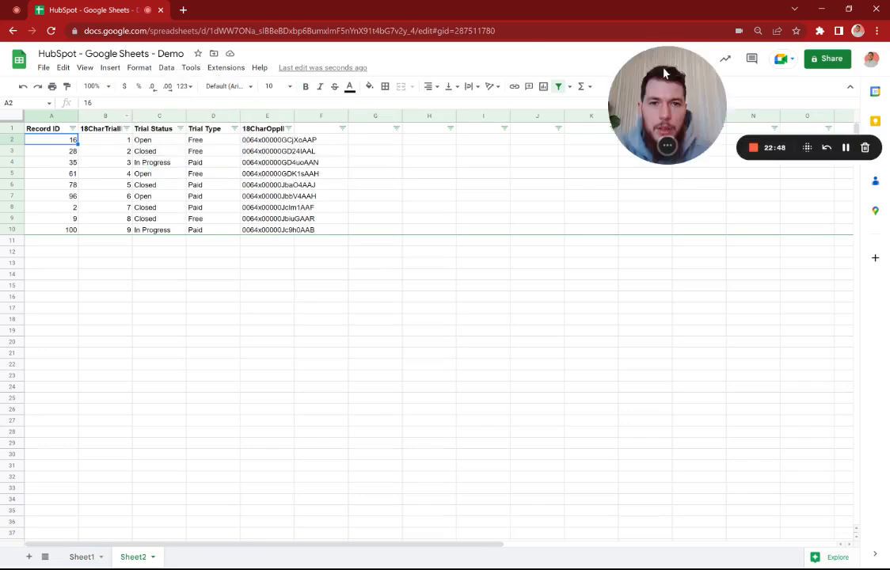
click(355, 207)
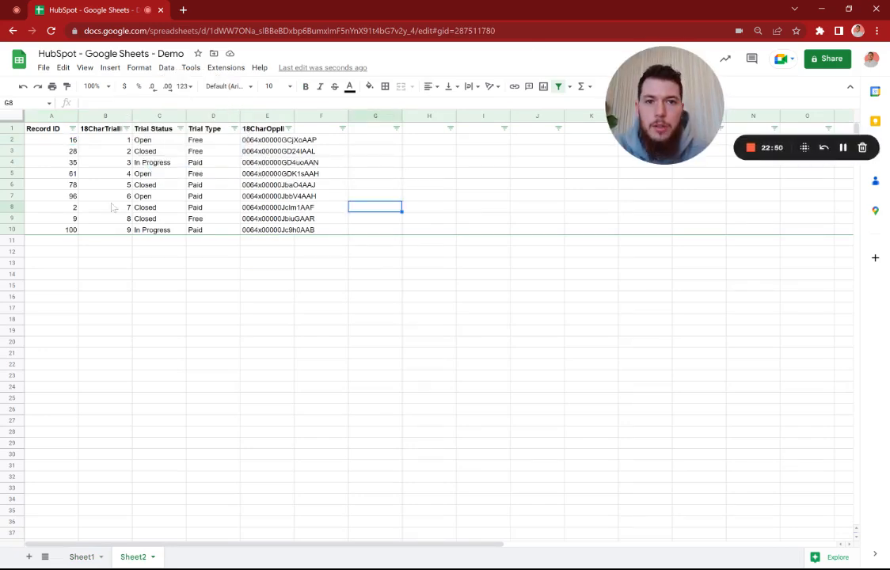
drag(49, 140, 244, 230)
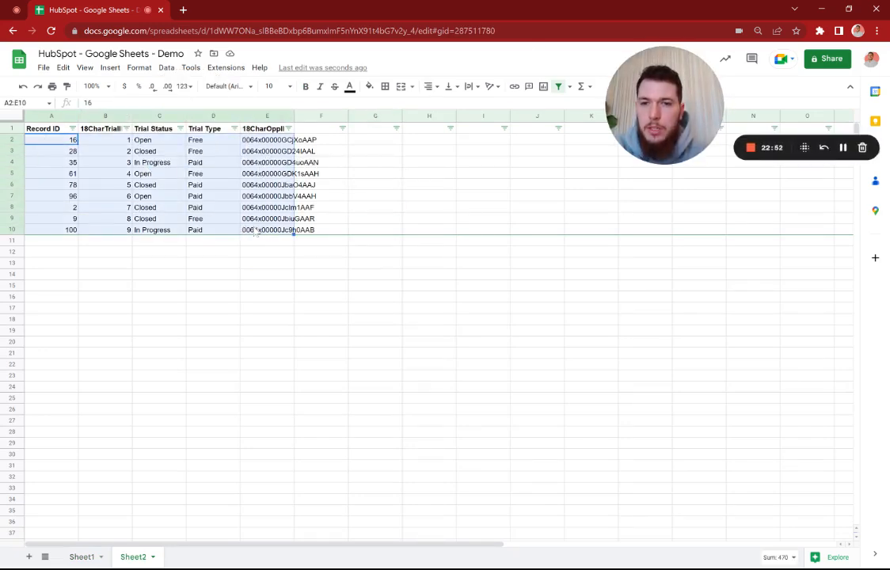
key(Delete)
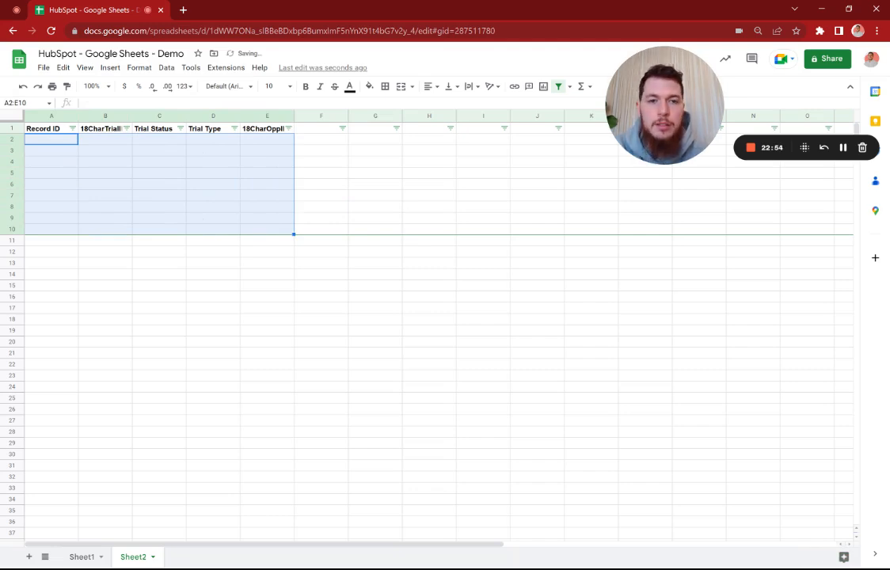
Try pasting the copied trial table with its formulas into Sheet2 at A2 and at A1, undoing each paste
key(ctrl+v)
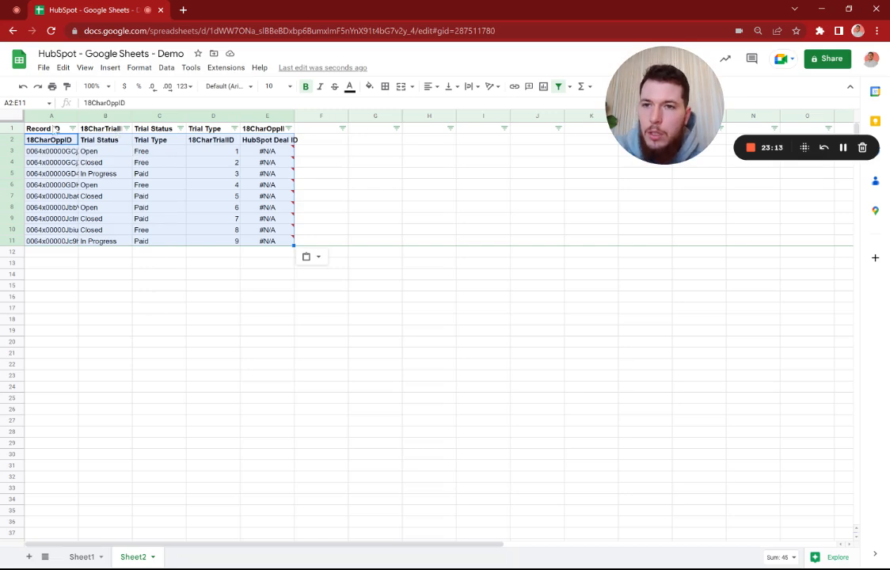
key(ctrl+z)
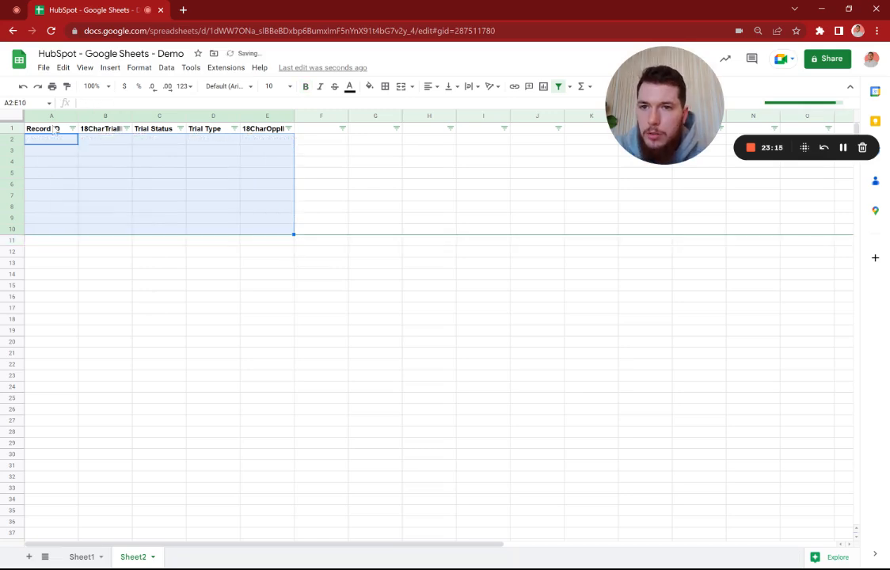
click(55, 129)
key(ctrl+v)
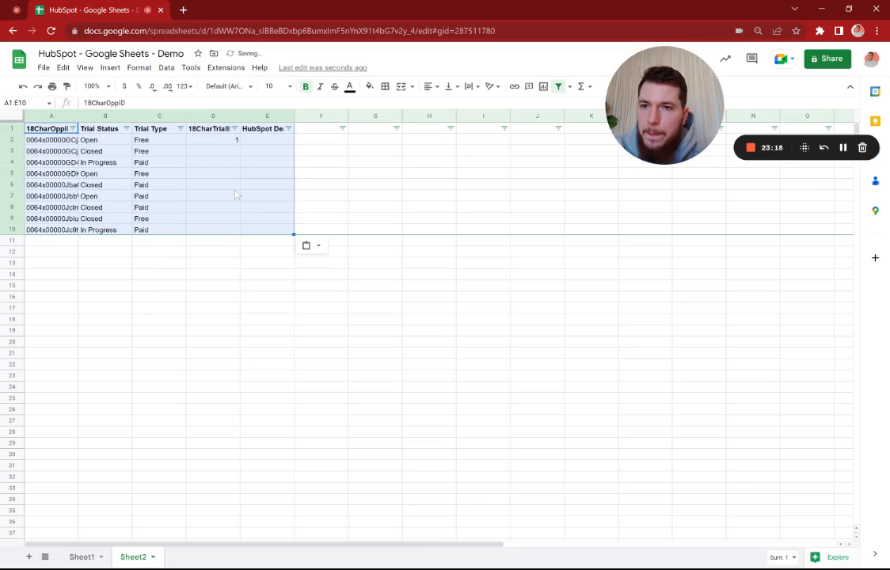
click(235, 189)
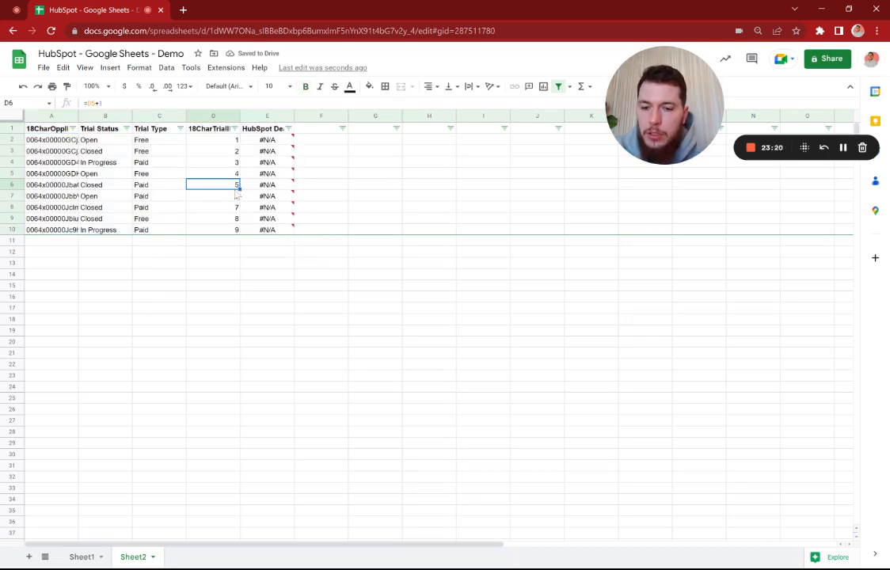
key(ctrl+z)
Paste the trial table as values only into Sheet2 from A1 and move the HubSpot Deal ID column to column A
key(ctrl+shift+v)
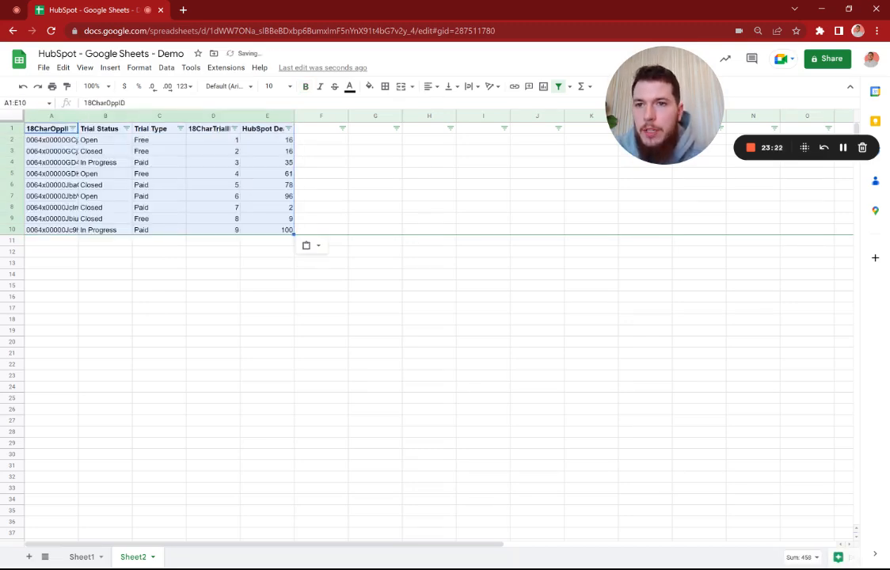
click(276, 187)
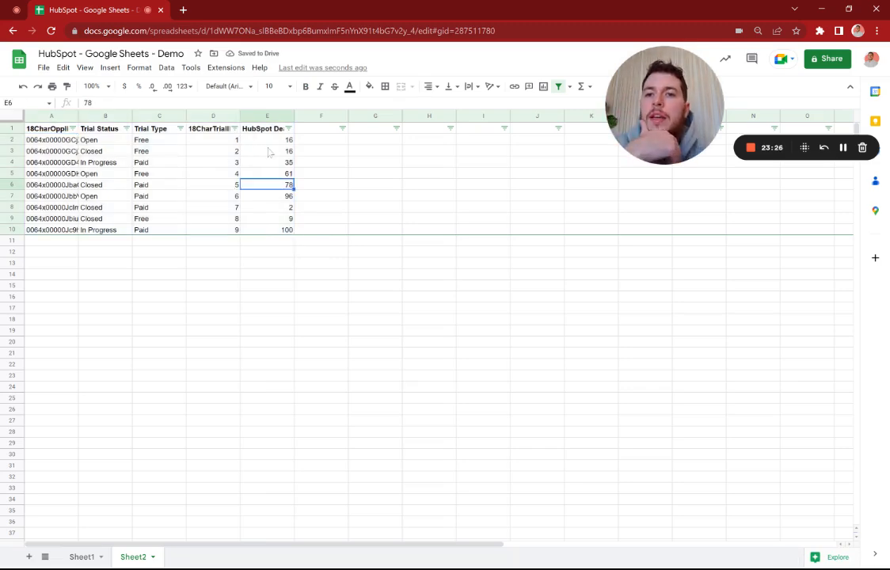
click(261, 116)
drag(176, 128, 55, 132)
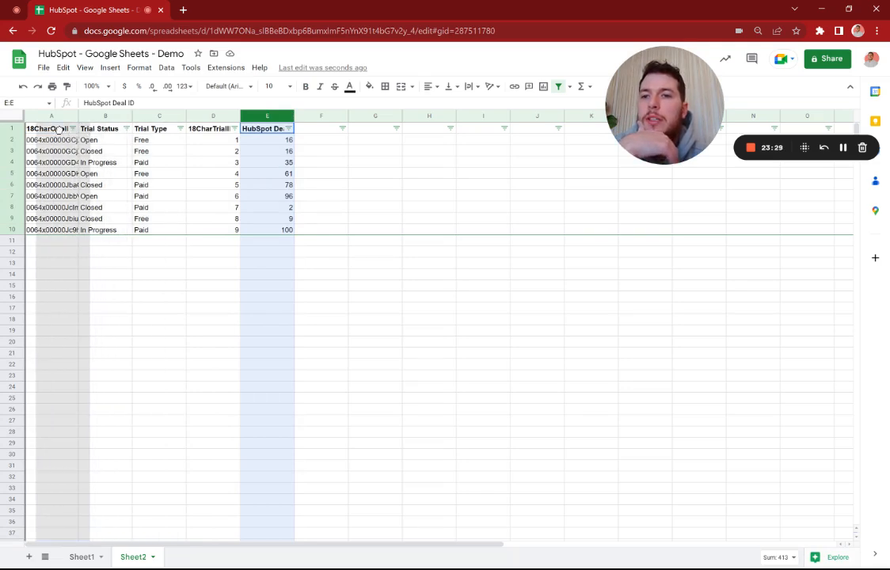
drag(80, 157, 56, 155)
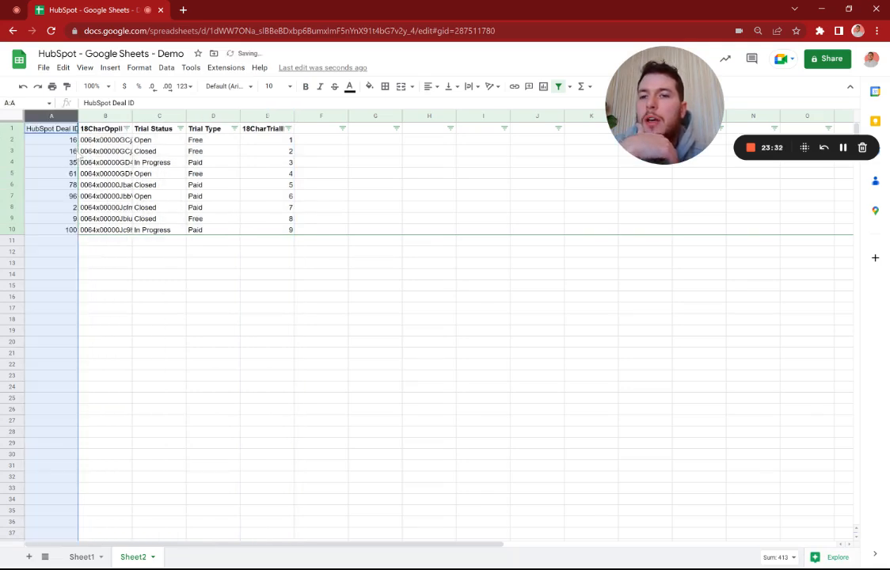
Insert a blank column after column A and copy the HubSpot Deal ID column into it
right_click(52, 116)
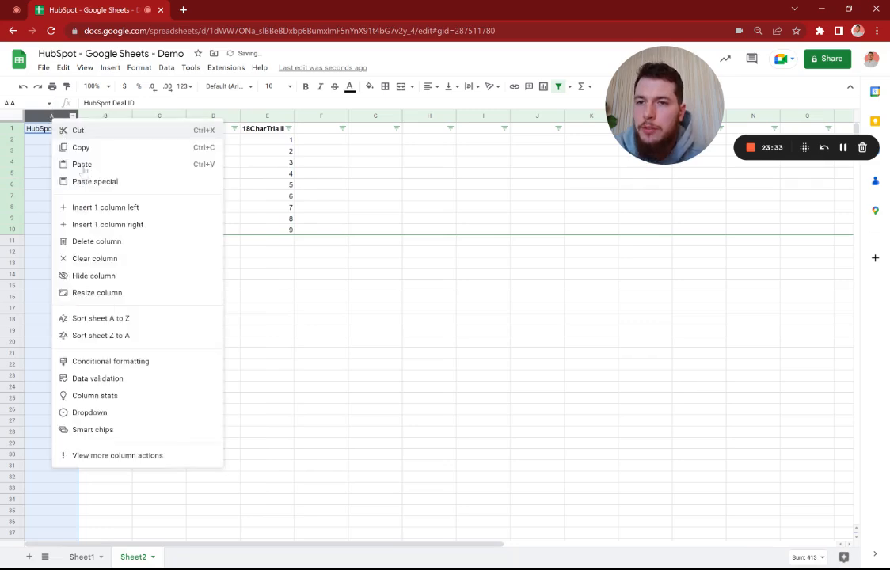
click(77, 224)
click(56, 117)
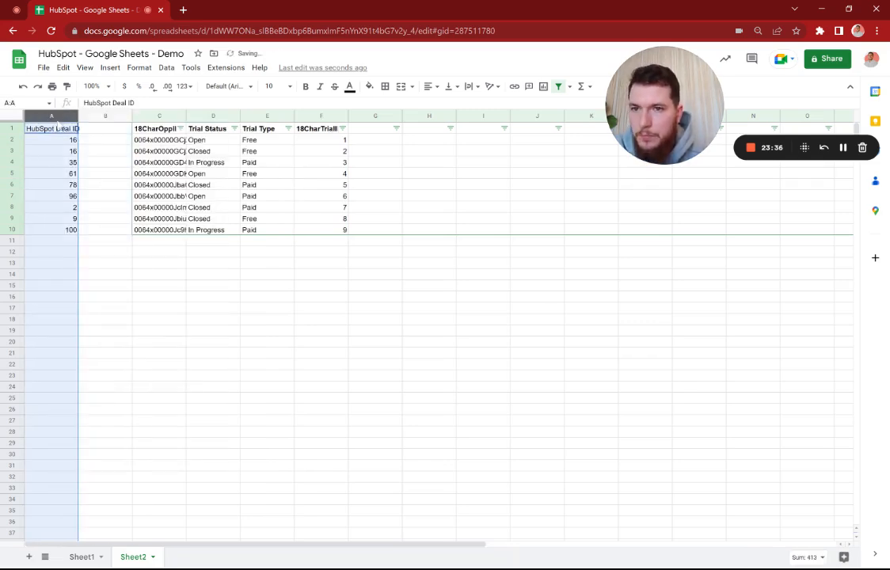
click(92, 119)
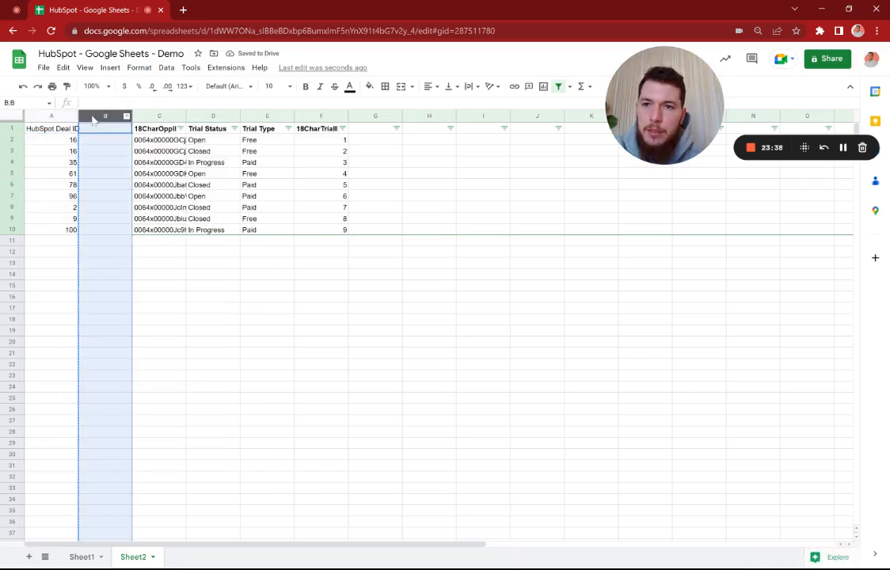
key(ctrl+v)
Insert a blank column after column B and enter Yes in cells C1 and C2
right_click(105, 117)
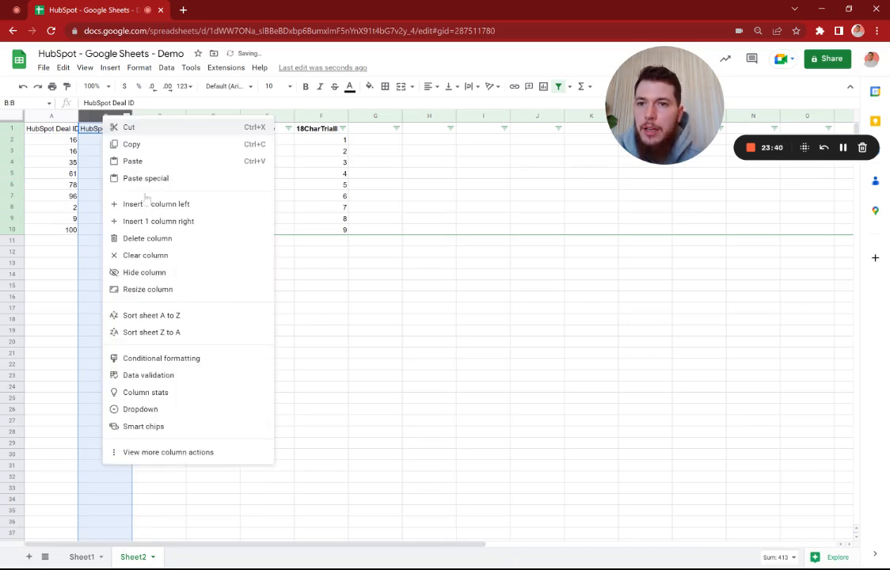
click(158, 221)
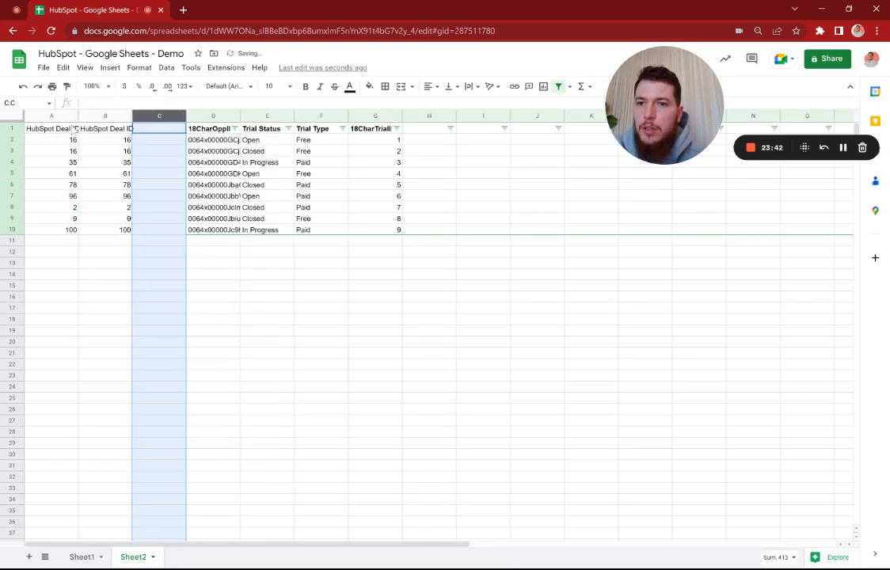
click(159, 130)
text(Yes)
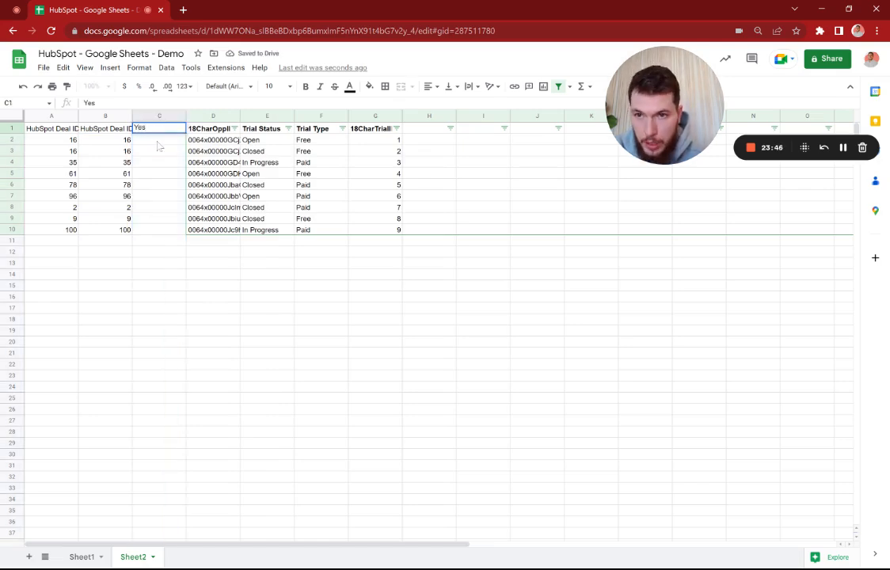
key(Return)
text(Ye)
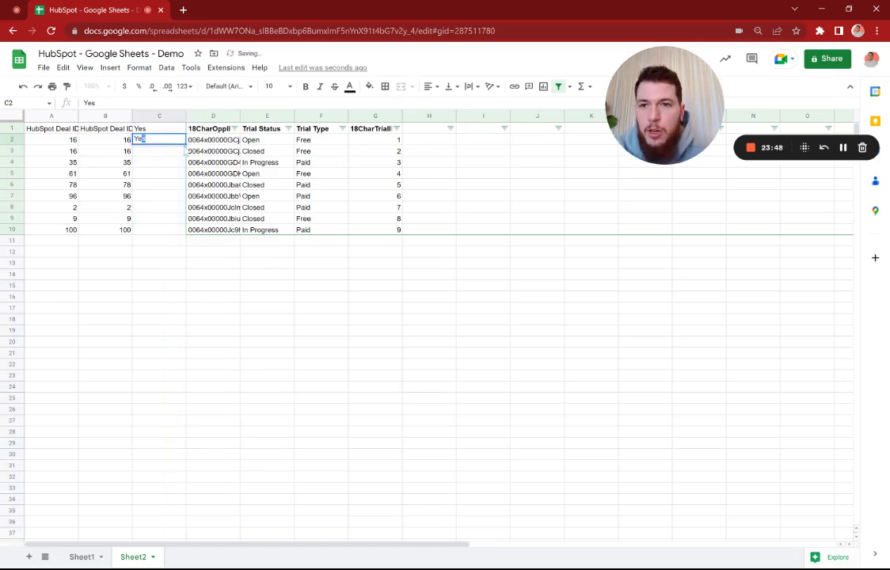
text(s)
key(Return)
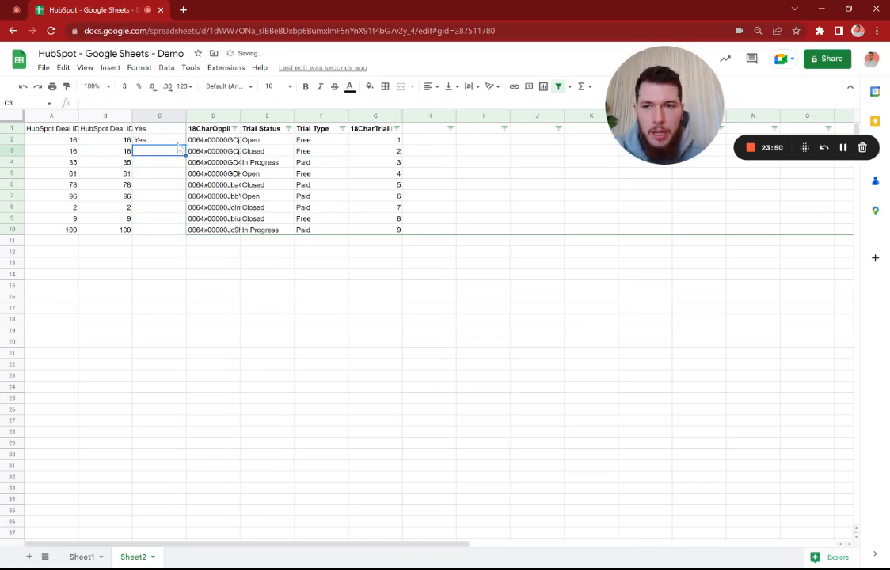
Fill the Yes value from C2 down through C10
click(177, 141)
click(185, 149)
click(175, 138)
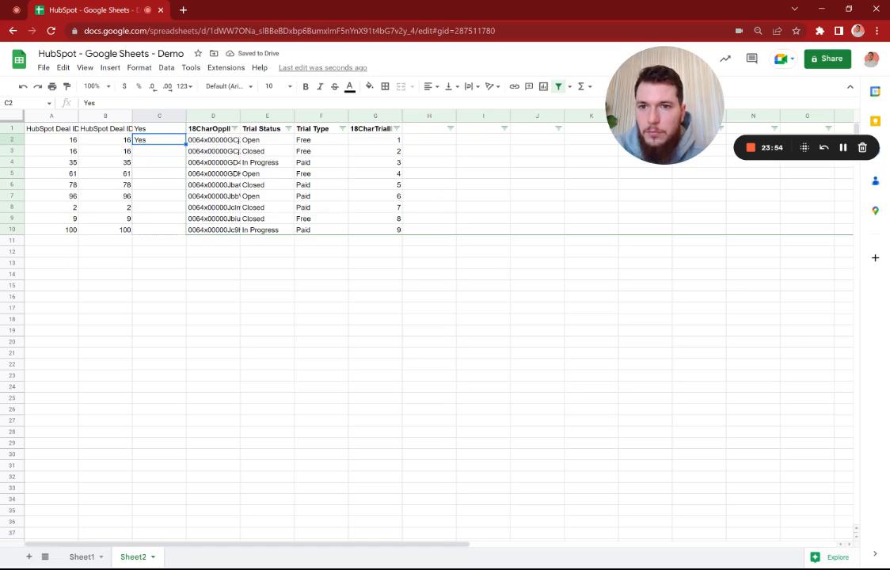
double_click(186, 145)
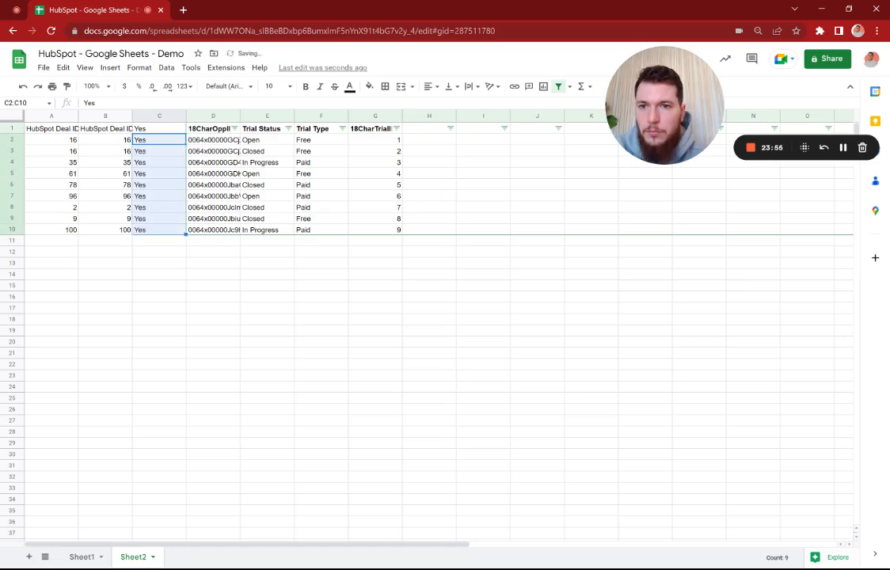
Add the header Duplicate Check in H1 and widen column H to fit it
click(427, 129)
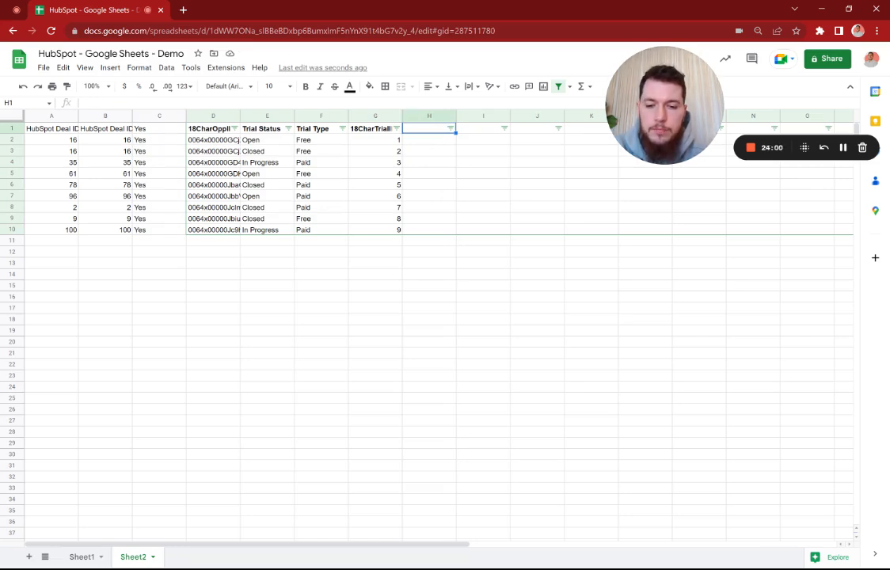
text(Duplicate Check)
key(Return)
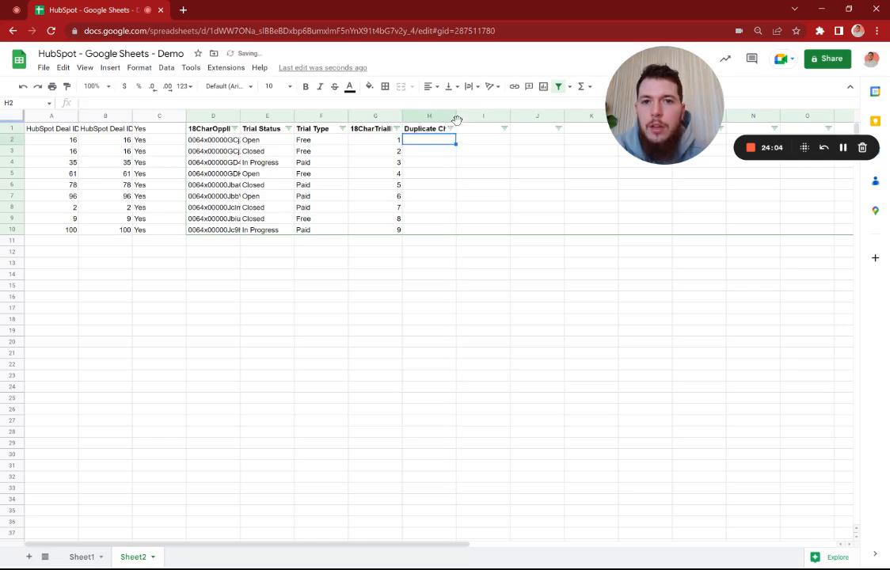
click(452, 117)
drag(476, 119, 479, 116)
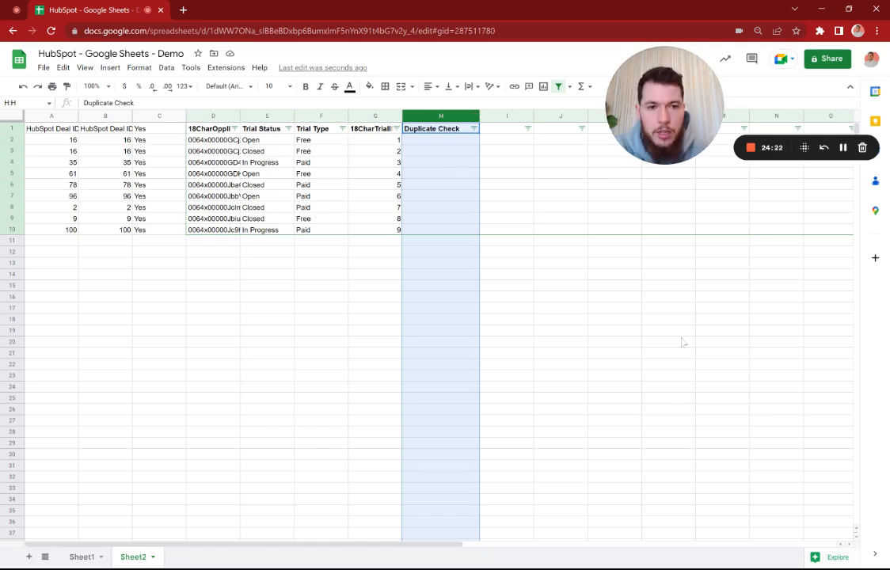
Enter the formula =VLOOKUP(A2,B3:C11) in H2 to look up each deal ID in the rows below it
click(424, 145)
text(=u)
key(BackSpace)
text(vl)
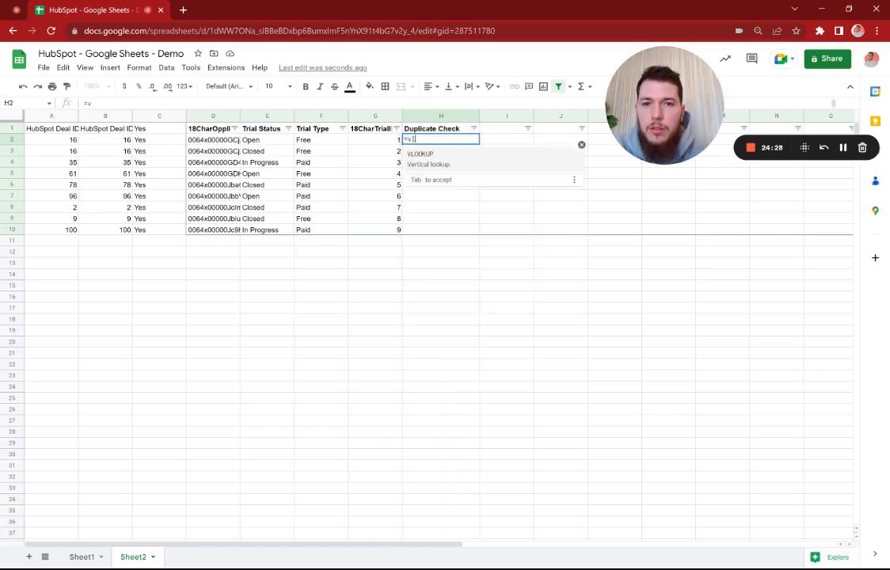
key(Tab)
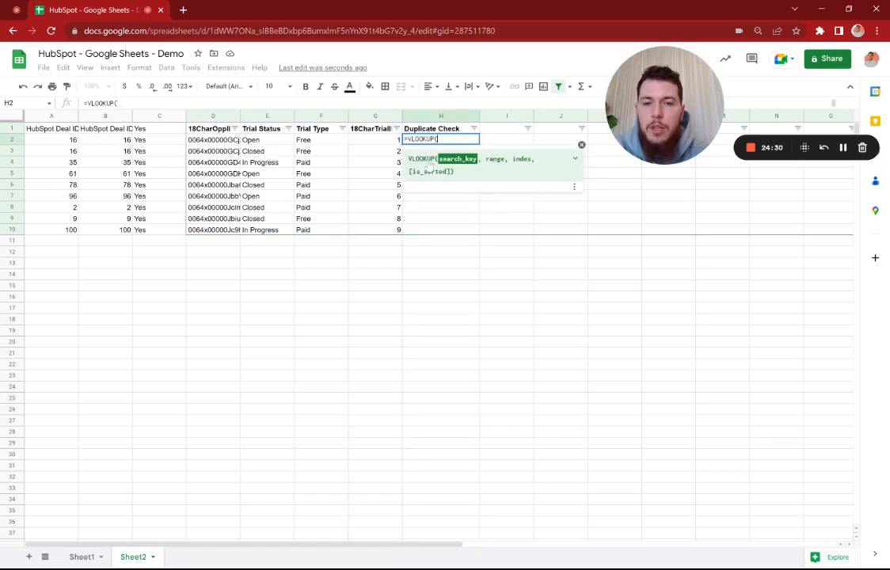
text(A2)
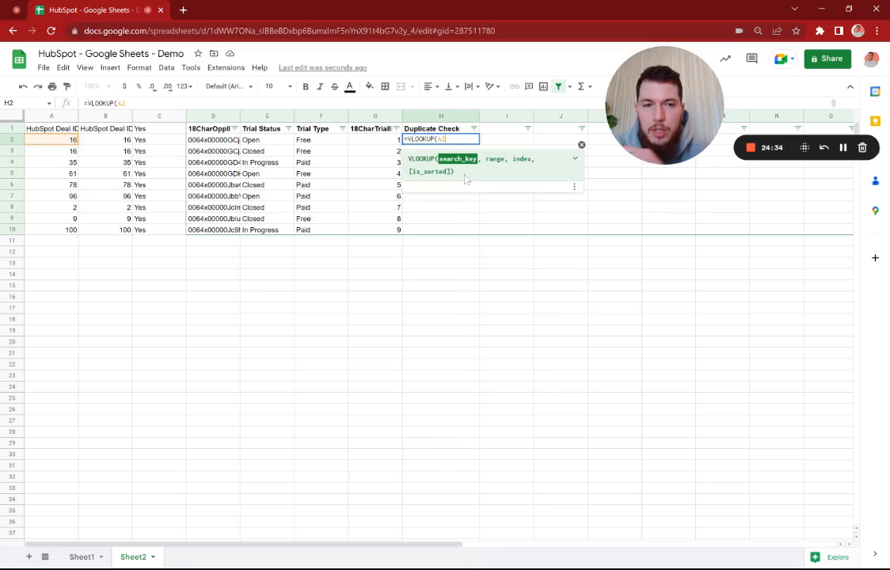
text(,)
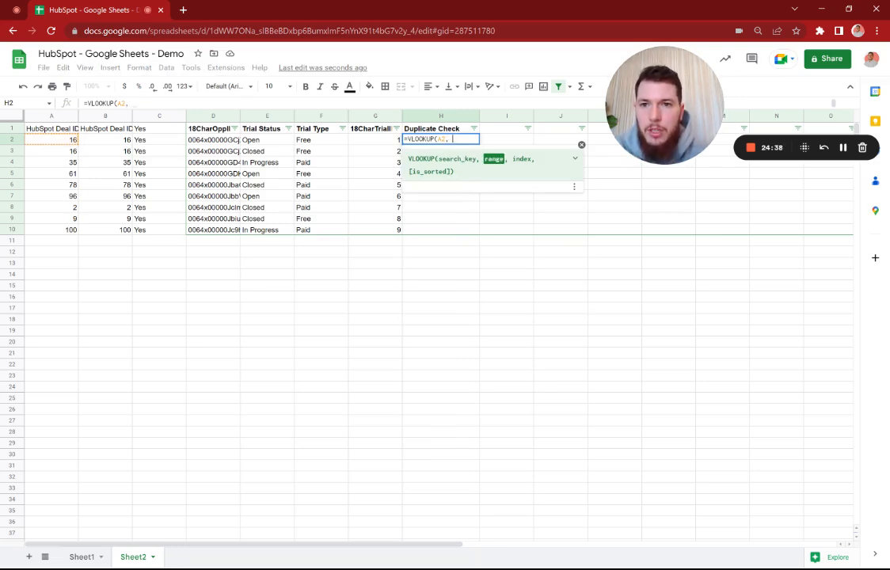
text( B)
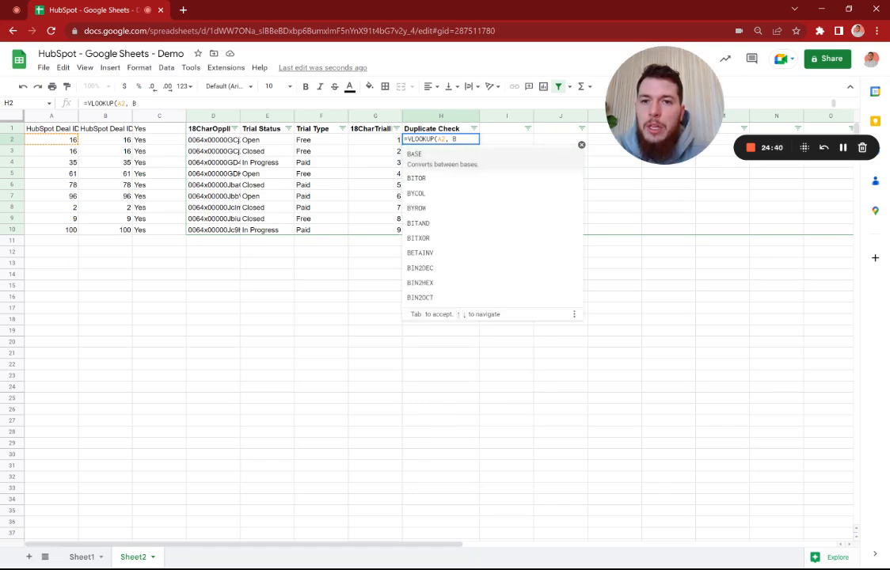
key(BackSpace)
key(BackSpace)
text(B3)
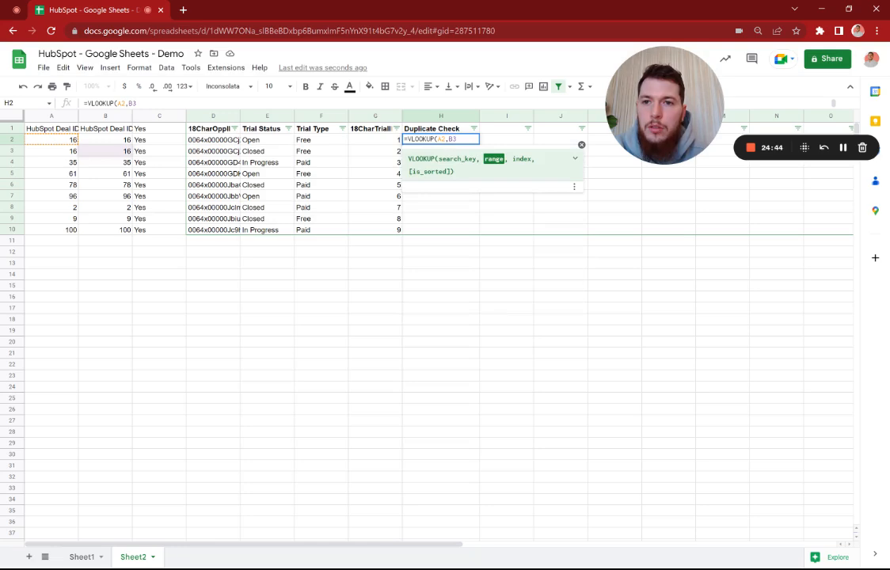
text(:C)
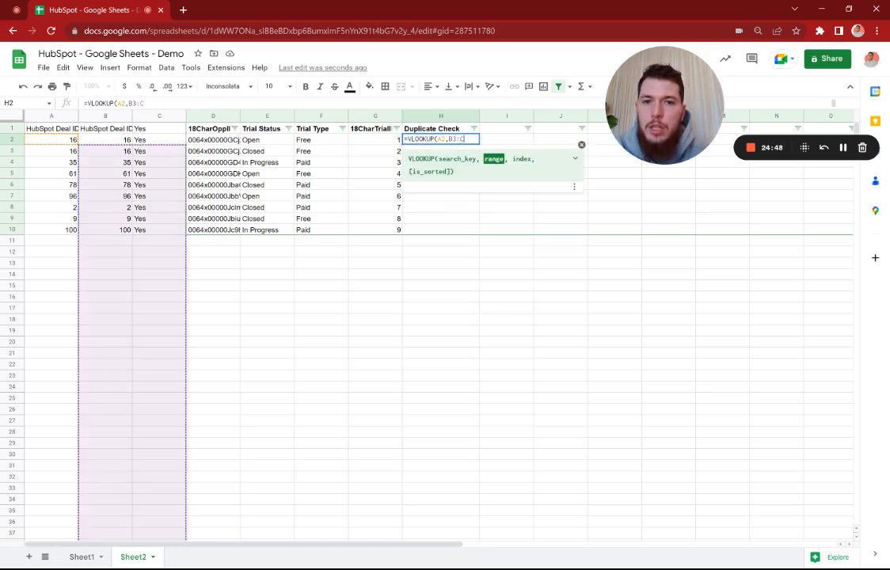
text(11)
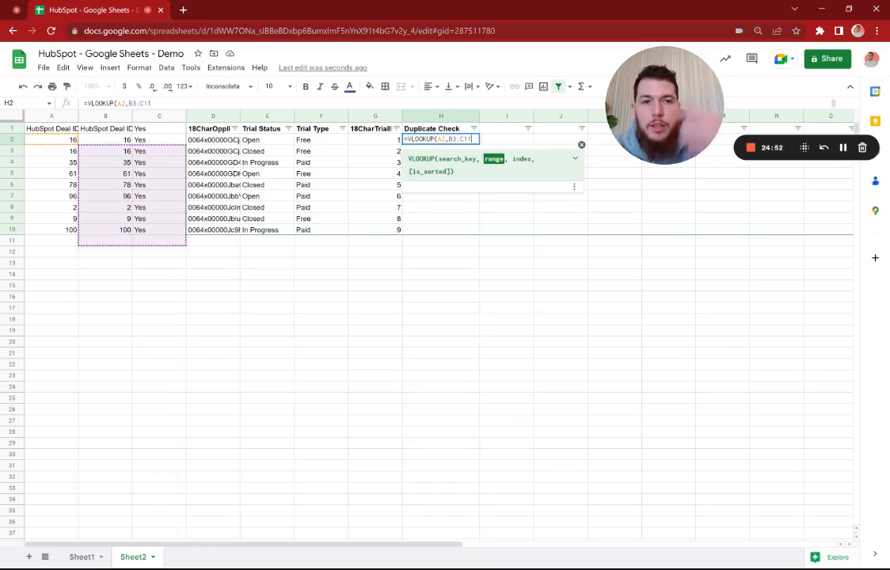
text())
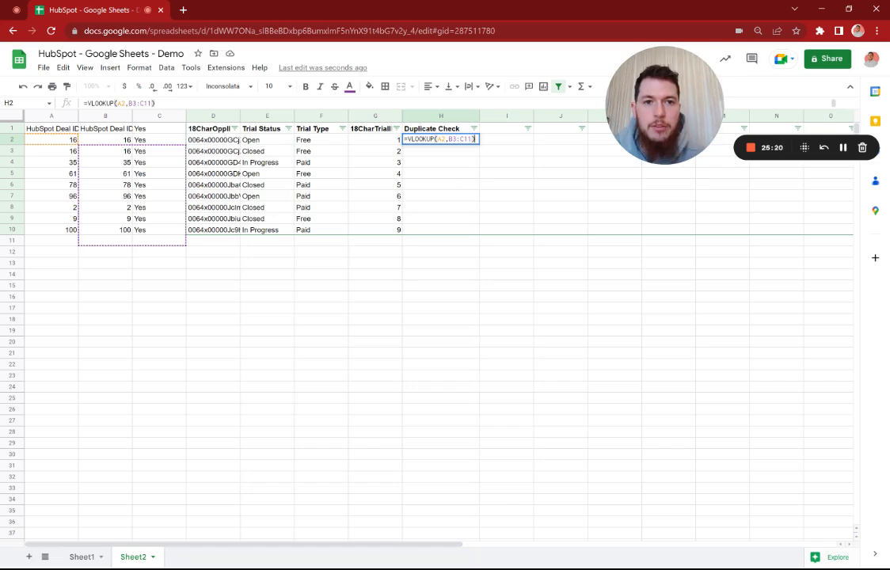
key(Return)
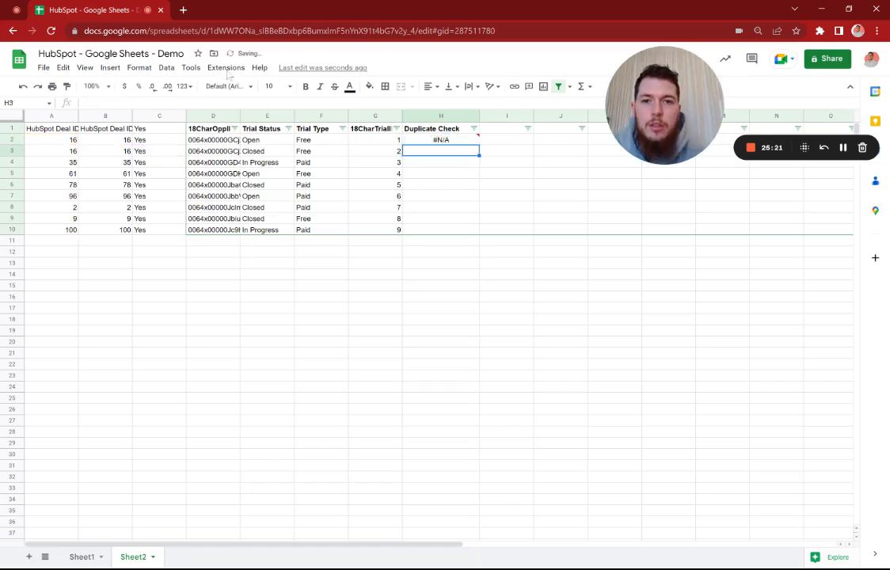
Complete the H2 formula with column index 2 and exact matching, as =VLOOKUP(A2,B3:C11,2,false)
click(425, 141)
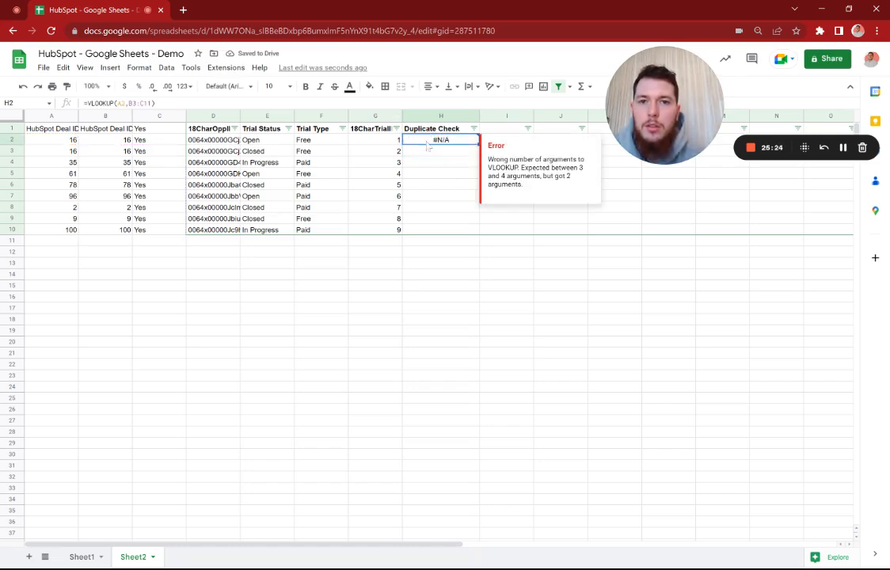
double_click(427, 143)
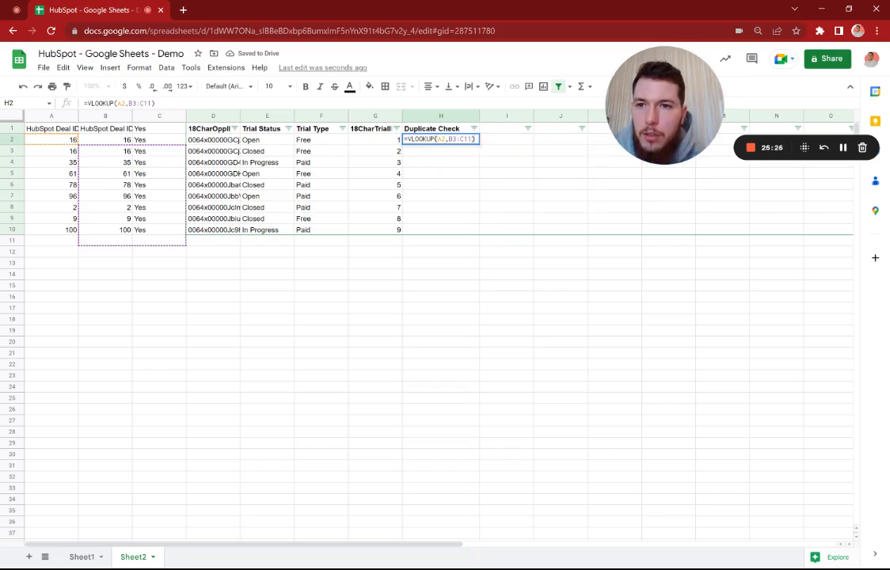
click(472, 139)
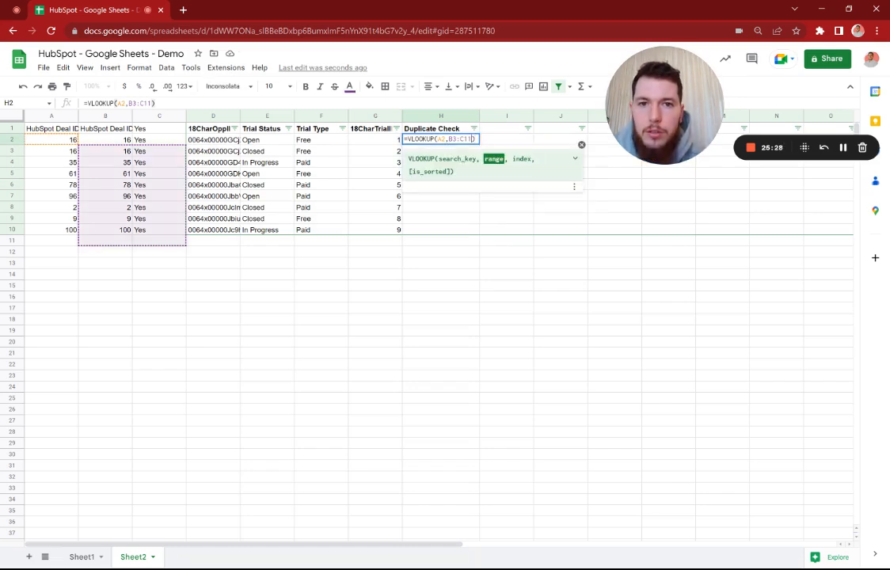
text(,2)
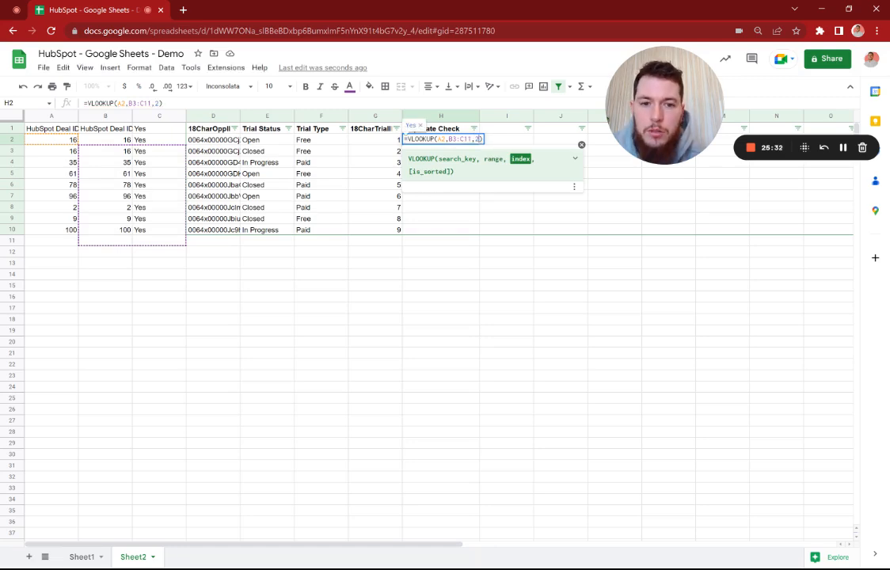
key(BackSpace)
text(2,false)
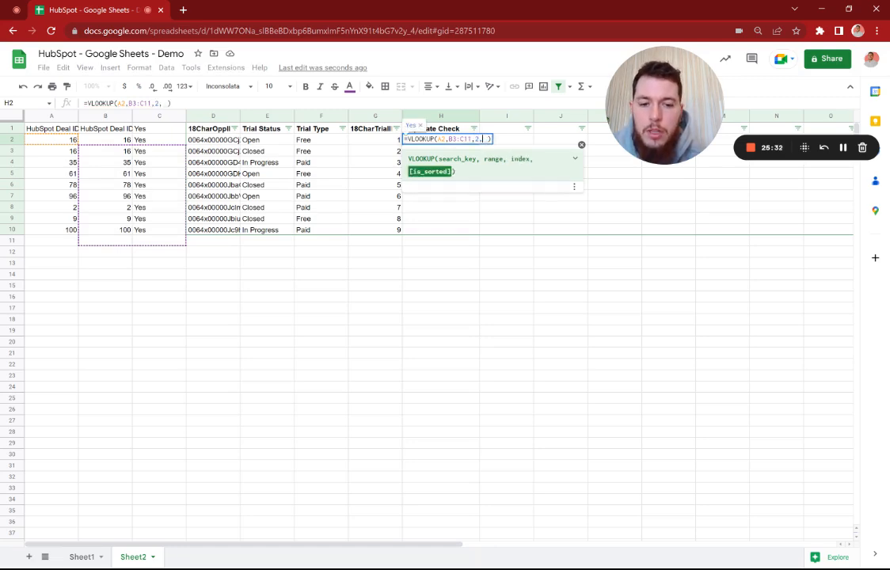
key(Return)
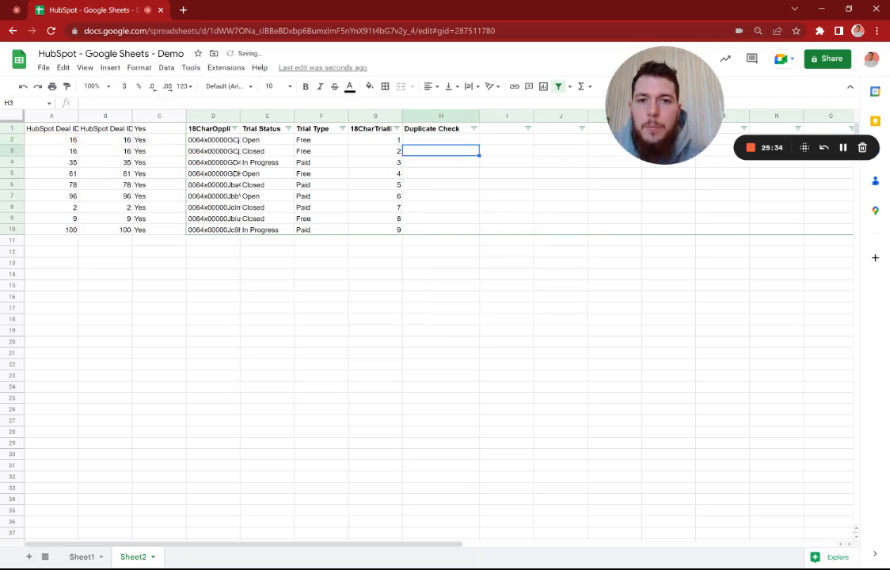
Fill the duplicate-check formula from H2 down through H10
click(469, 140)
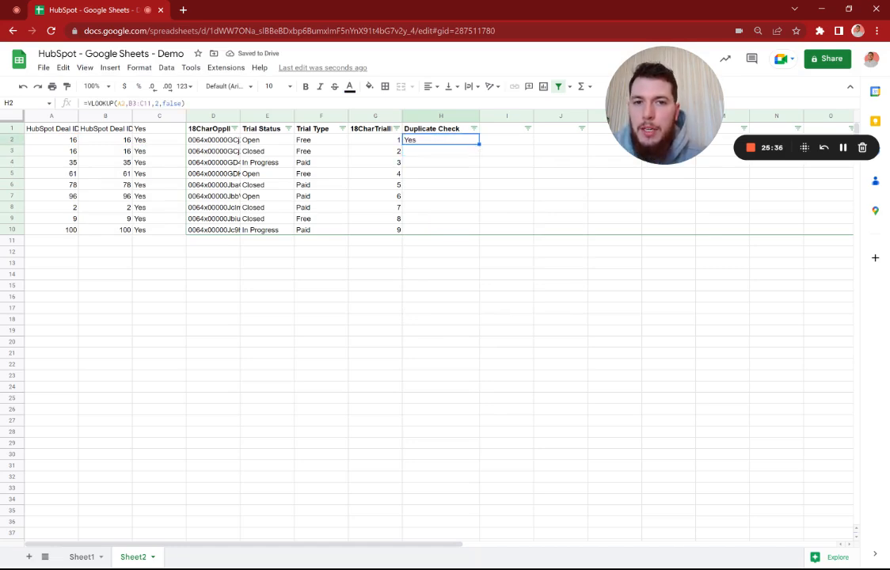
drag(479, 143, 491, 232)
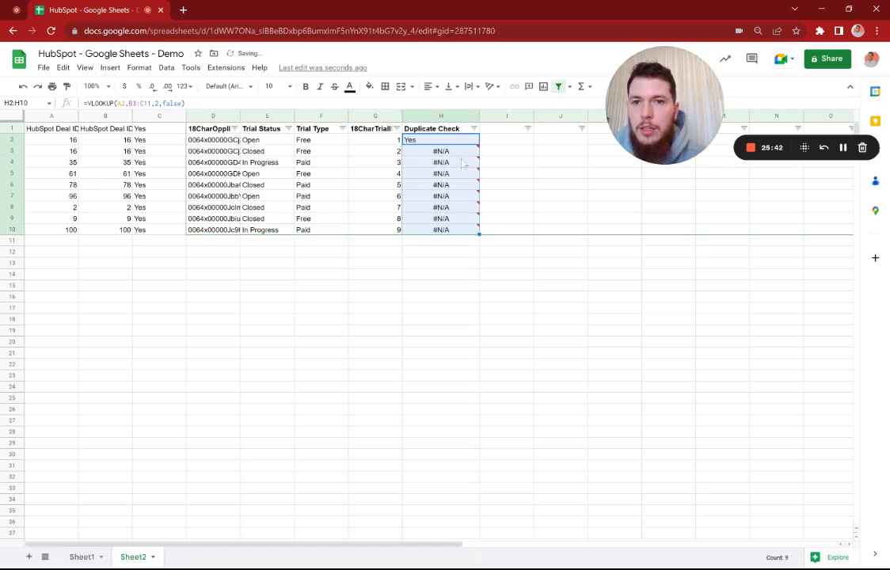
click(444, 163)
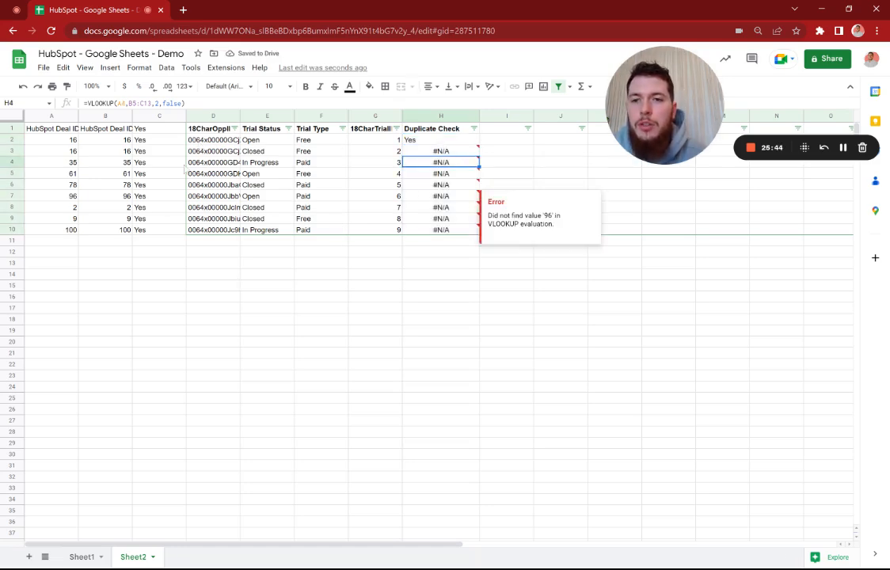
Set the HubSpot Deal IDs in A5 and B5 to 35 to create a test duplicate
click(71, 172)
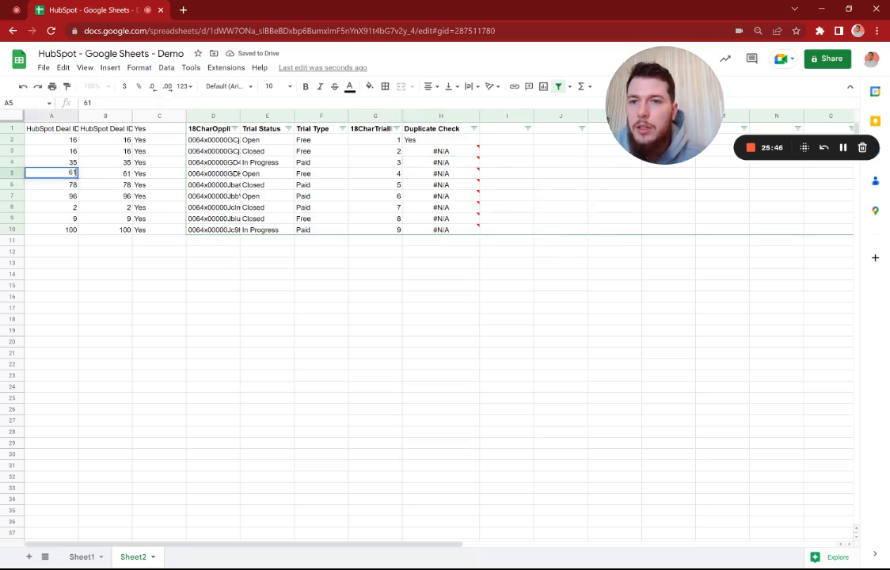
text(35)
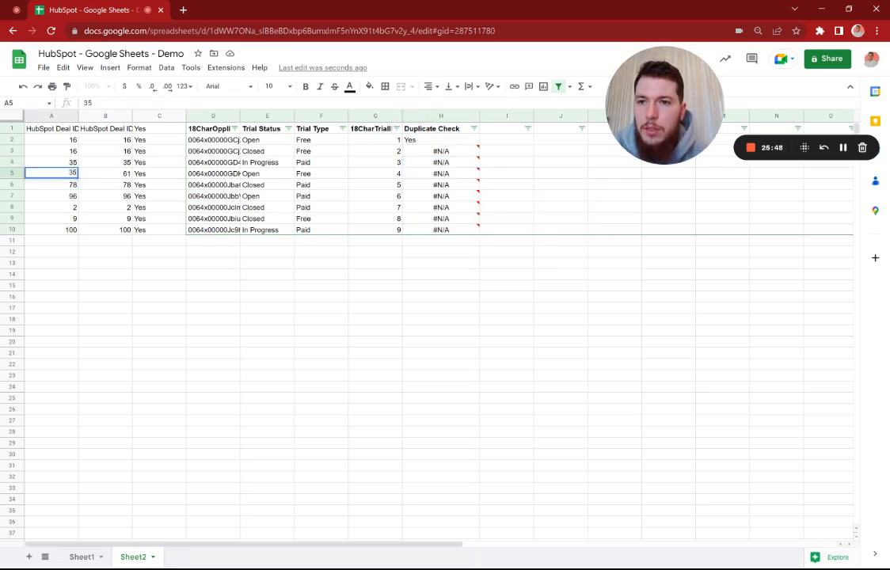
click(119, 173)
text(35)
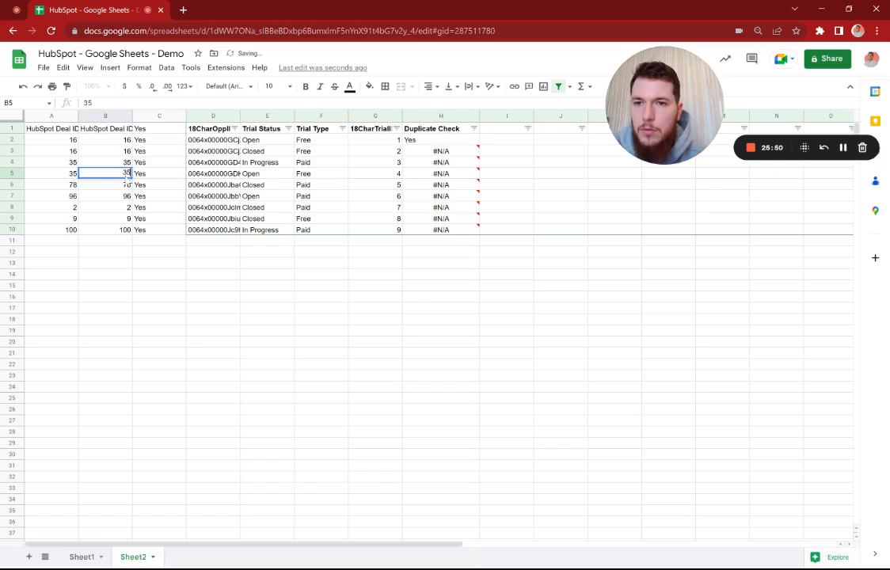
click(321, 318)
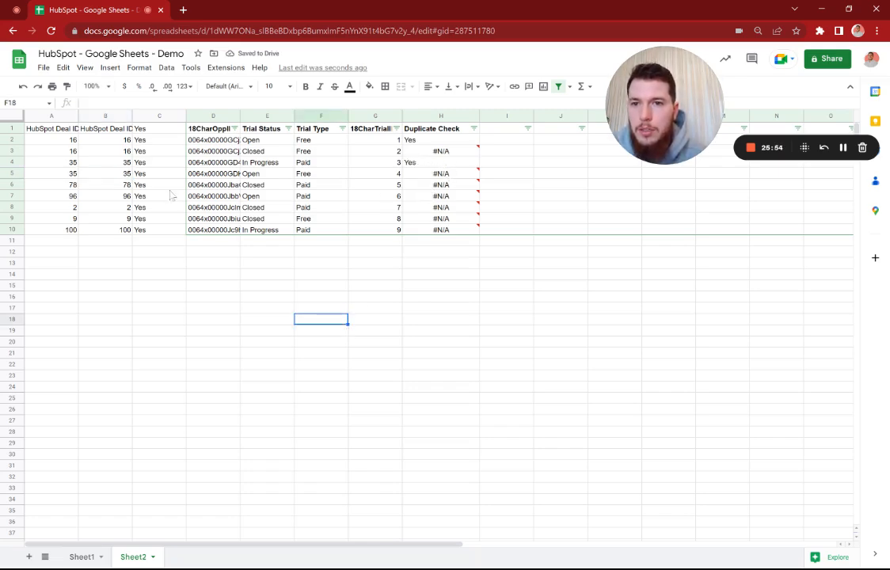
Set the HubSpot Deal IDs in A9 and B9 to 2 to create another test duplicate
click(67, 208)
click(76, 220)
text(2)
key(Tab)
text(2)
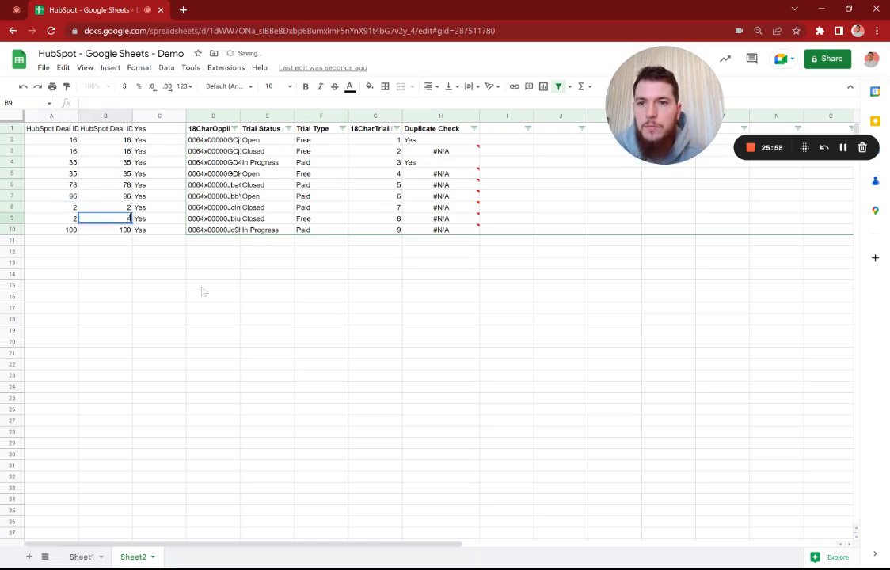
click(219, 298)
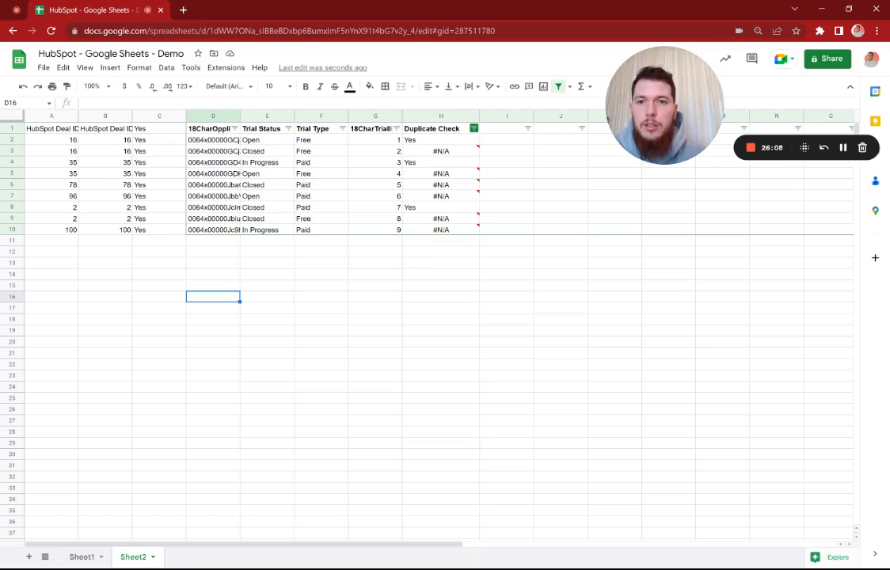
Sort the filtered range by the Duplicate Check column, trying both A → Z and Z → A order
click(474, 128)
click(439, 147)
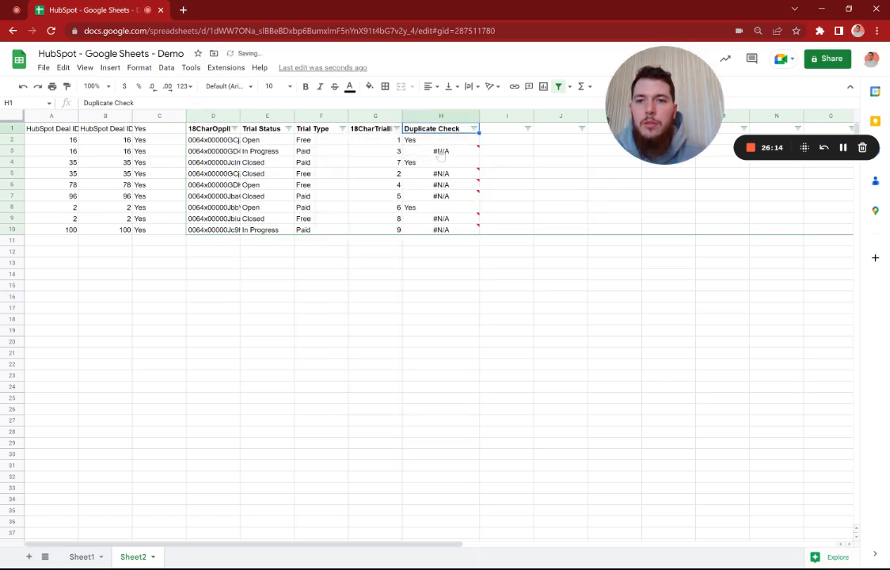
click(473, 128)
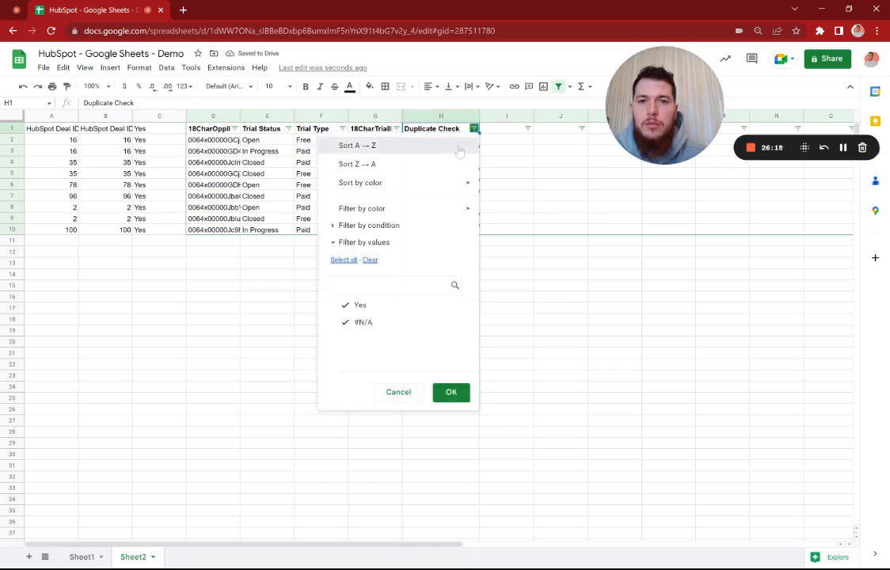
click(459, 147)
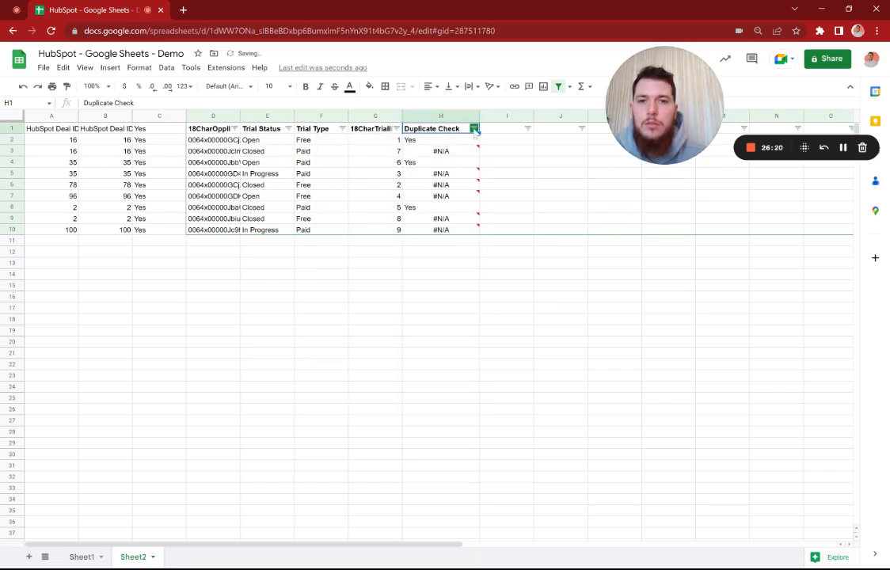
click(473, 129)
click(461, 165)
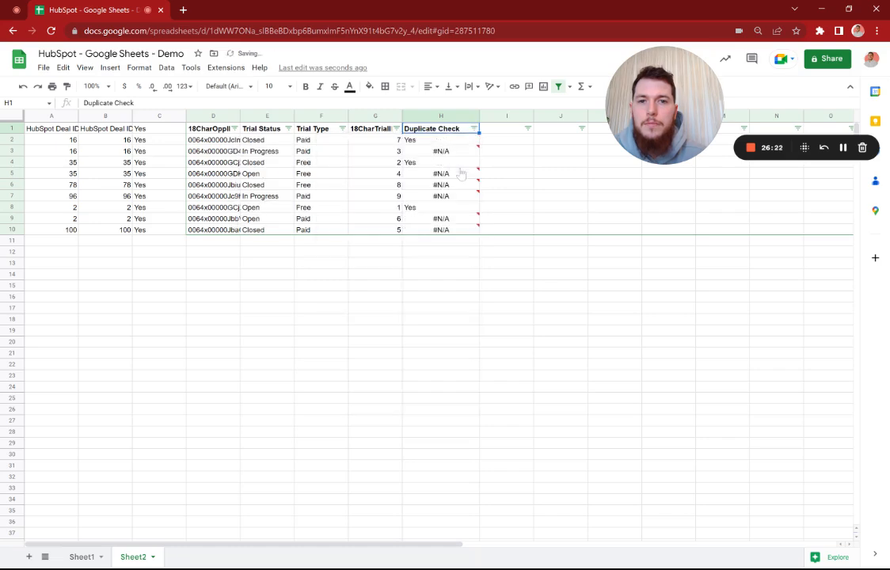
click(473, 128)
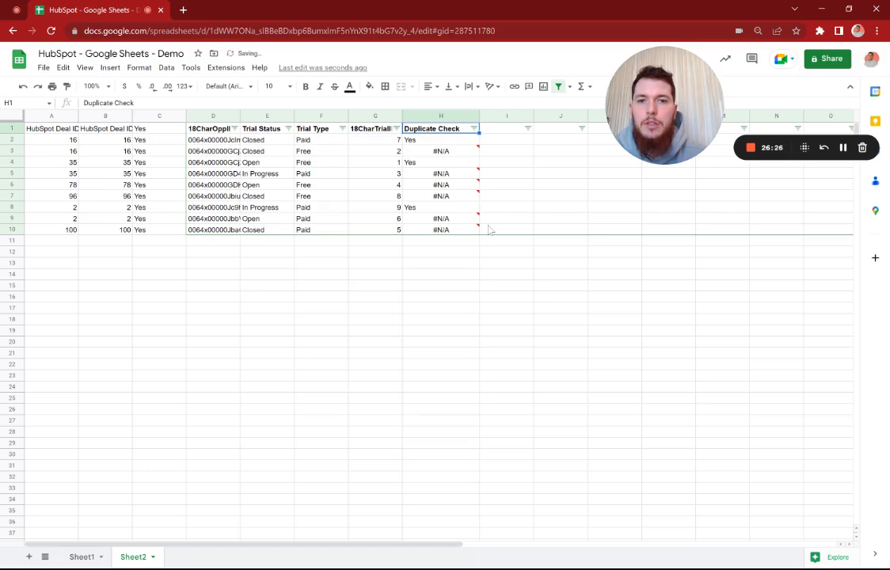
Copy columns A to H of Sheet2 and paste them as values only starting at A1 of a new sheet
drag(59, 117, 468, 233)
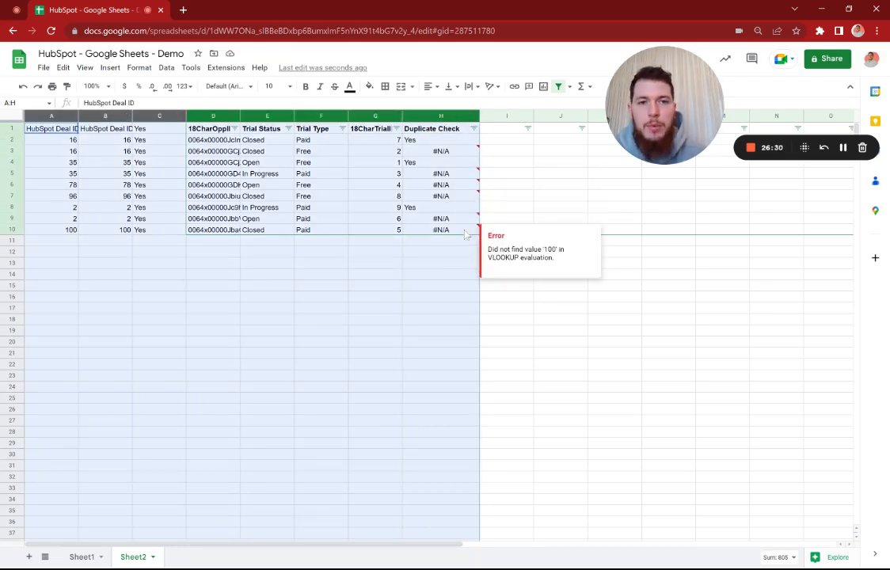
key(ctrl+c)
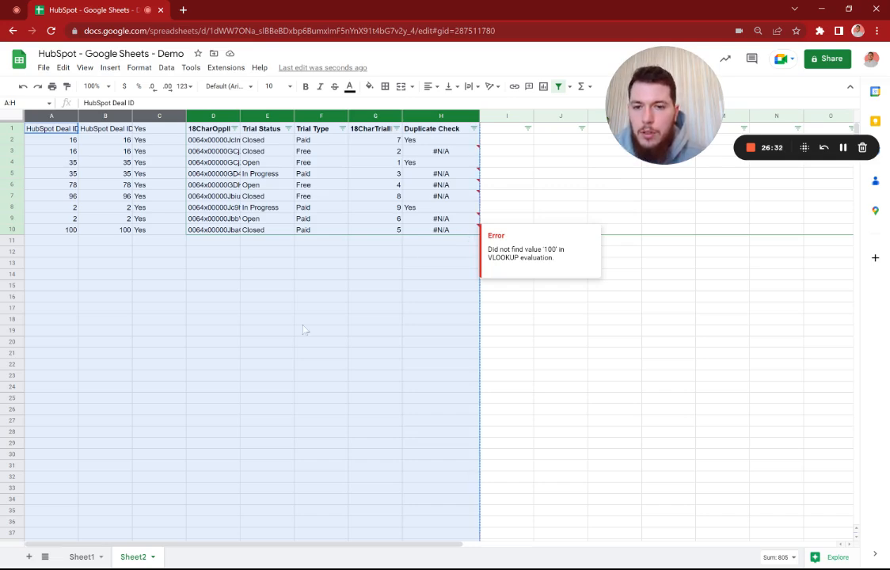
click(153, 557)
click(29, 558)
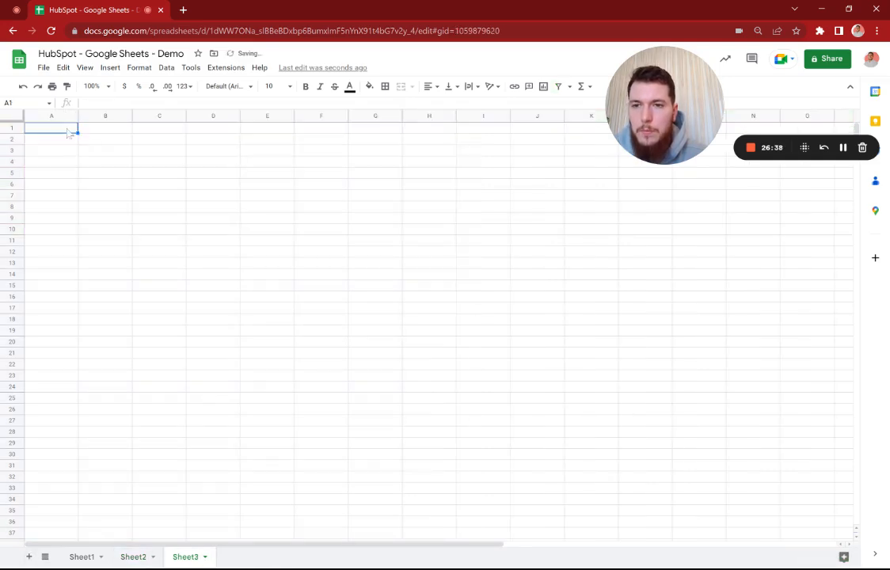
key(ctrl+v)
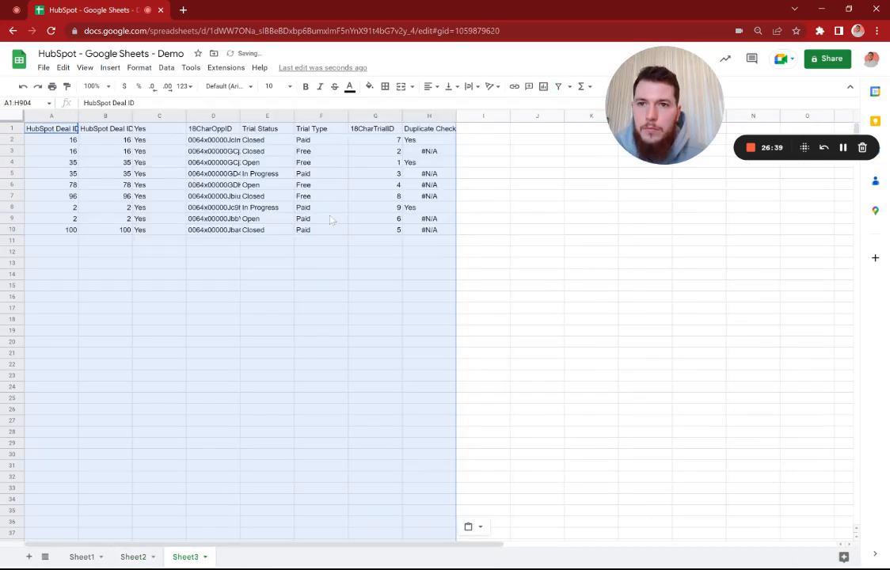
click(321, 218)
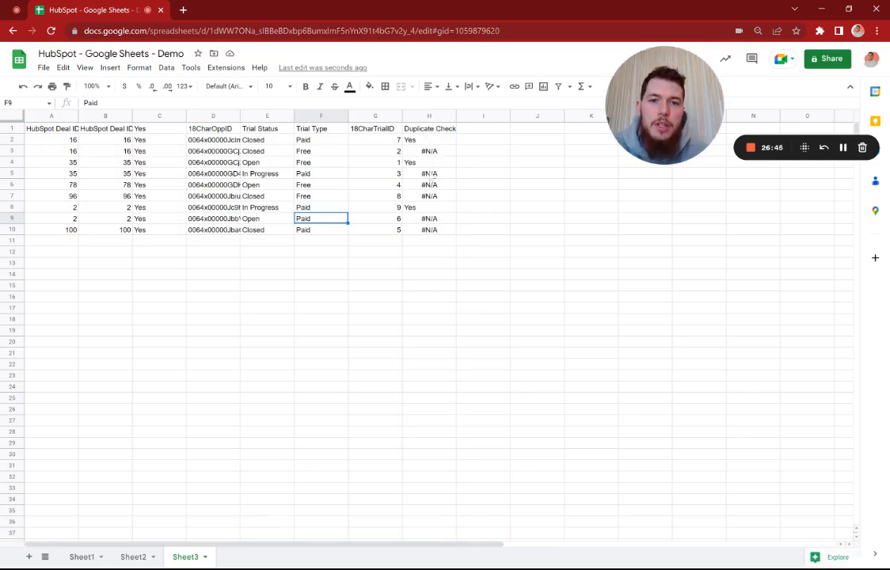
Delete the non-duplicate rows with HubSpot Deal IDs 78, 96 and 100 from the table on Sheet3
click(429, 154)
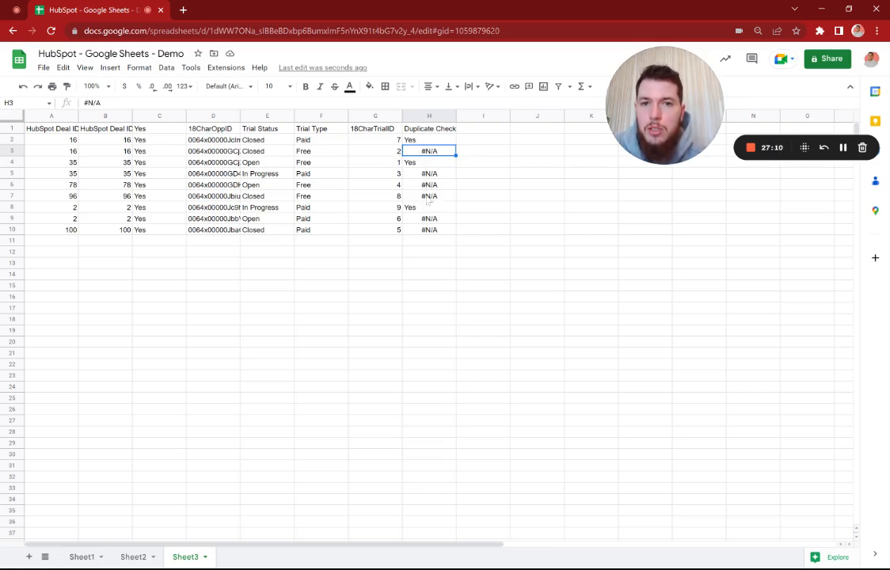
click(12, 184)
mouse_move(12, 196)
mouse_down()
mouse_move(14, 176)
mouse_move(14, 185)
mouse_up()
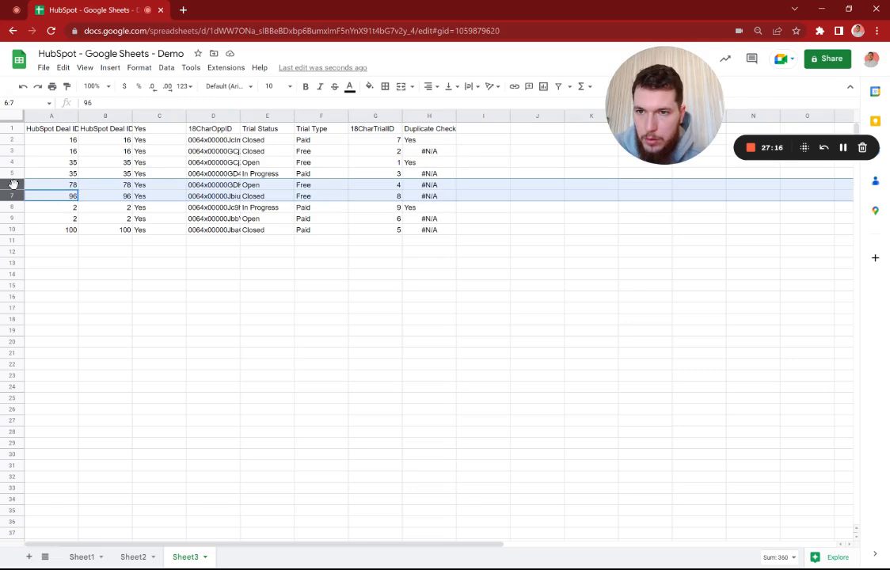
right_click(14, 186)
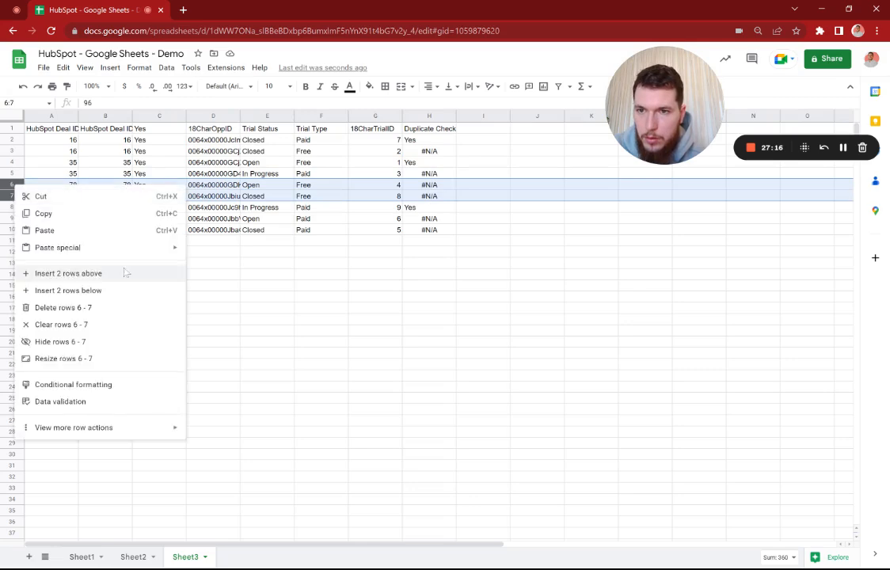
click(104, 308)
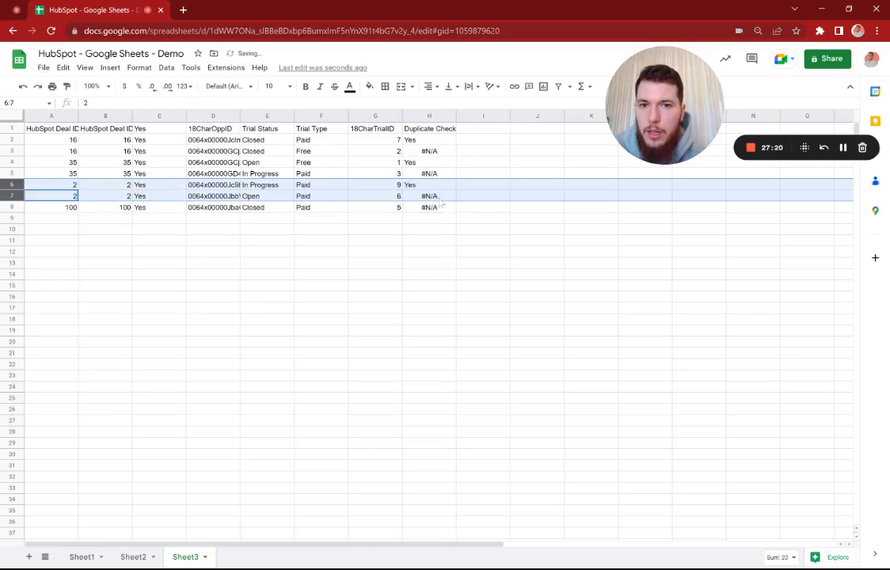
click(14, 208)
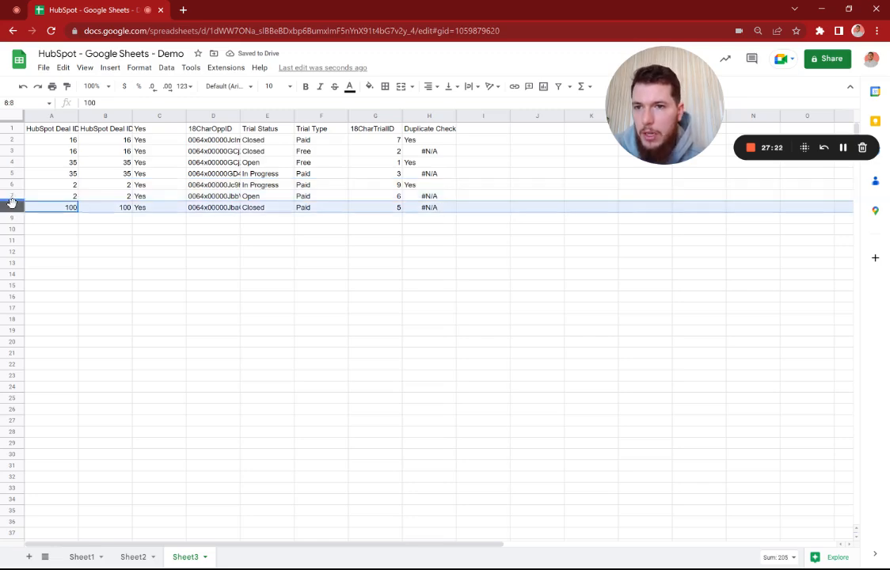
right_click(14, 208)
click(87, 327)
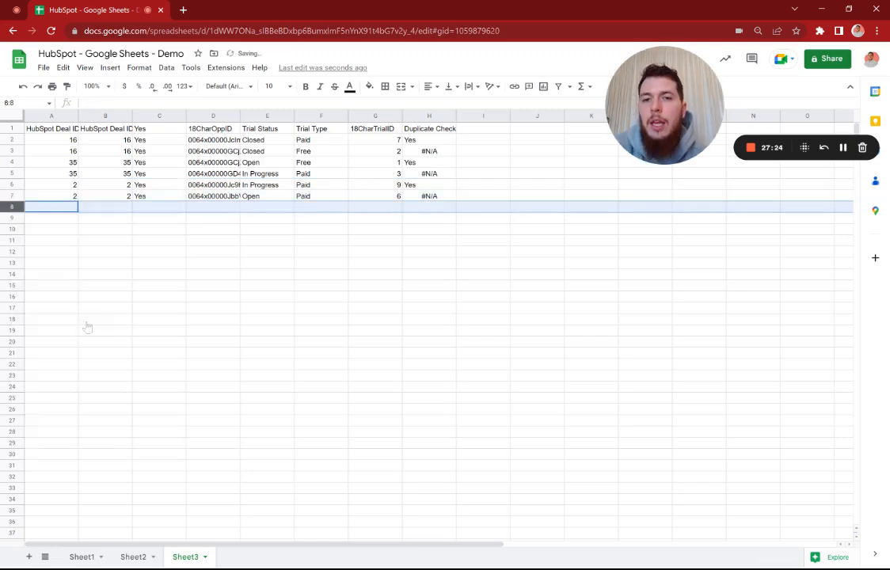